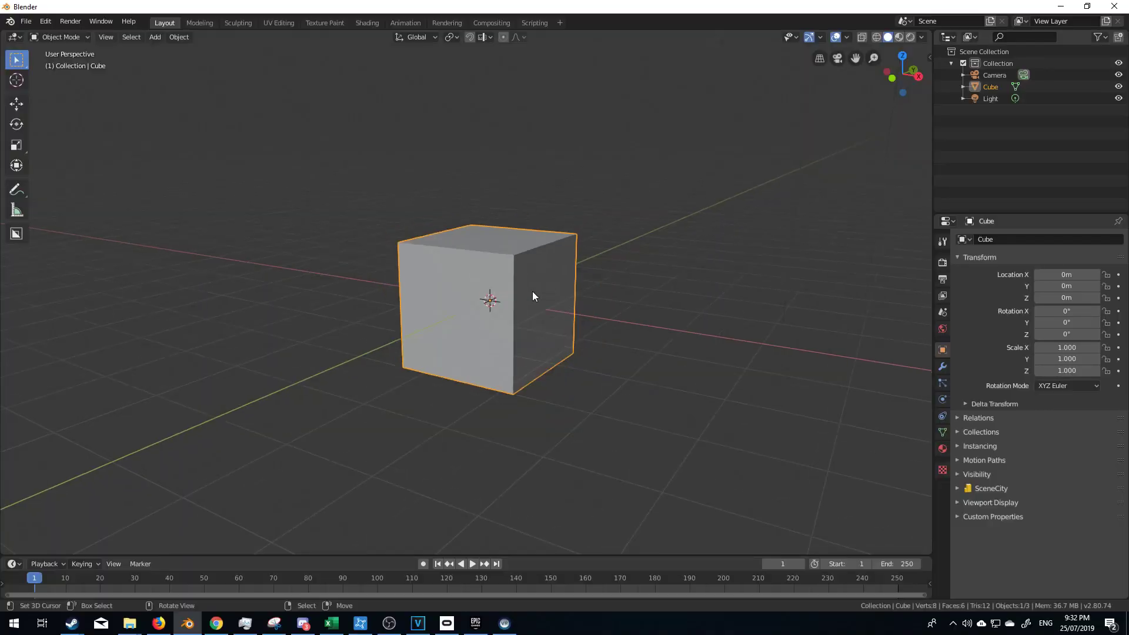
# Step: Delete the default cube and add a fresh cube mesh
pyautogui.press('Delete')
pyautogui.hotkey('shift', 'a')
pyautogui.moveTo(501, 268)
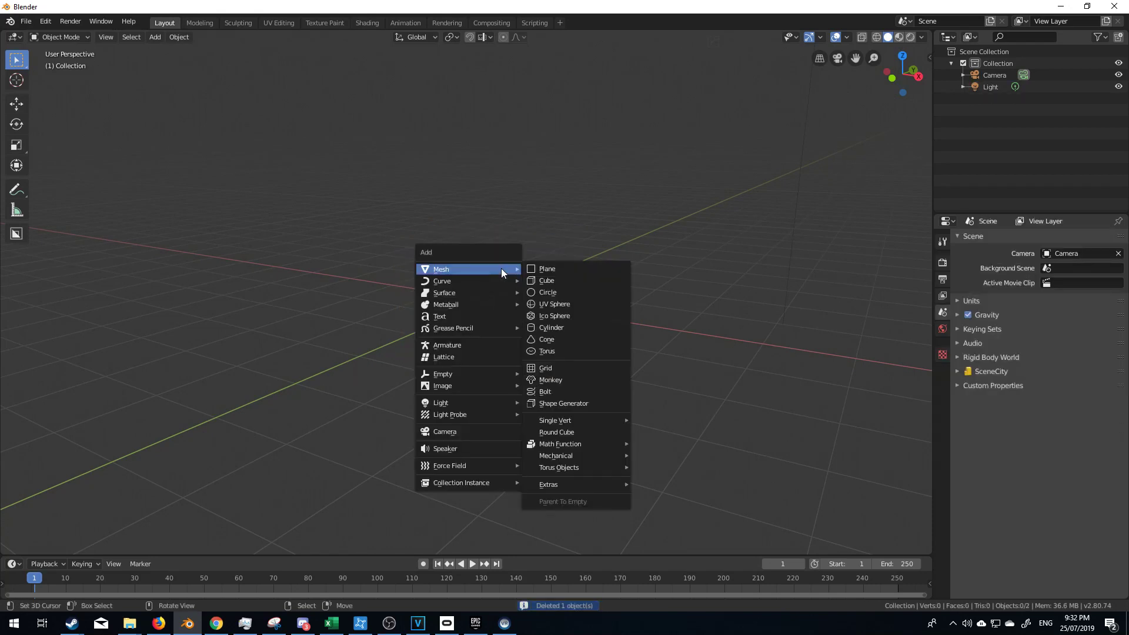
pyautogui.click(532, 281)
pyautogui.scroll(-3, 583, 309)
# Step: In Edit Mode, scale the cube to 0.2 along X and narrow it along Y into an upright slab
pyautogui.press('Tab')
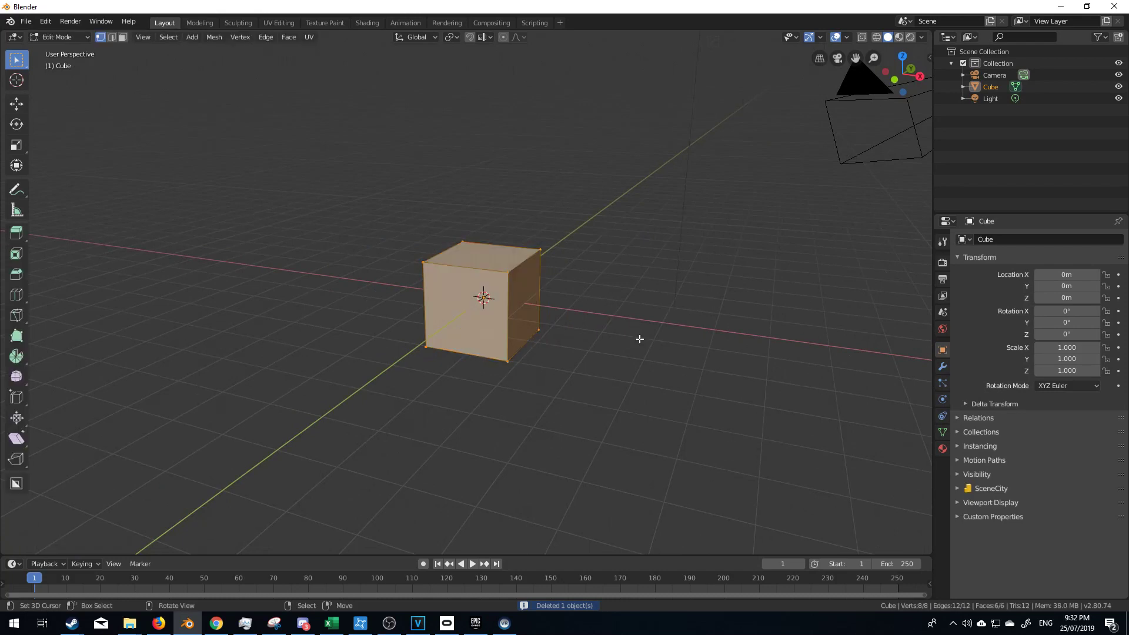
pyautogui.moveTo(618, 315); pyautogui.dragTo(590, 323, button='middle')
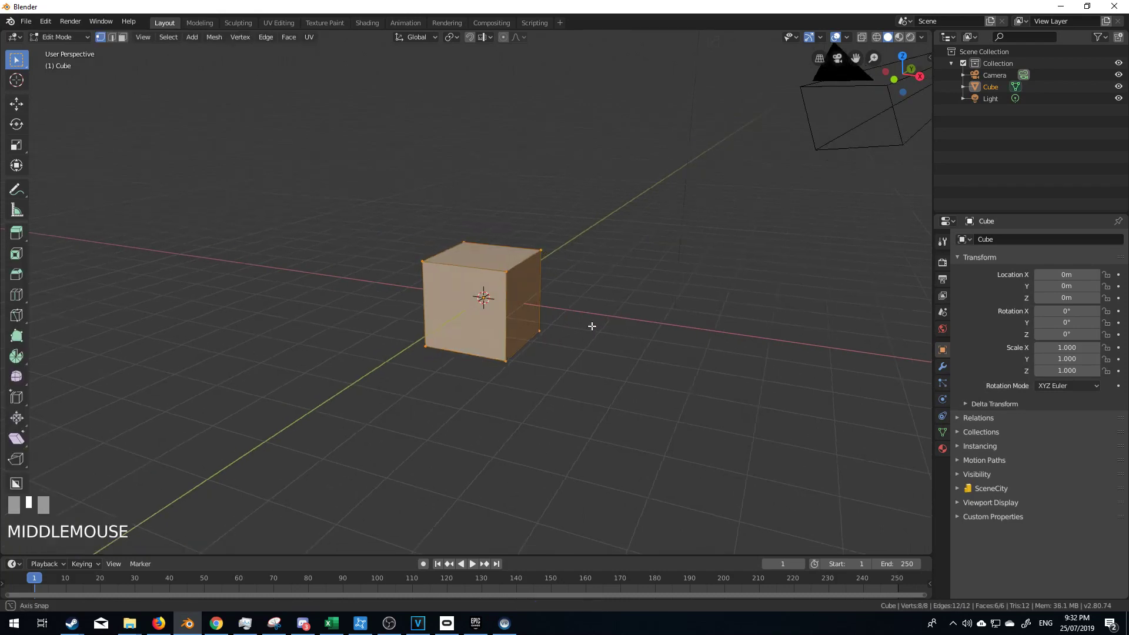
pyautogui.press('s')
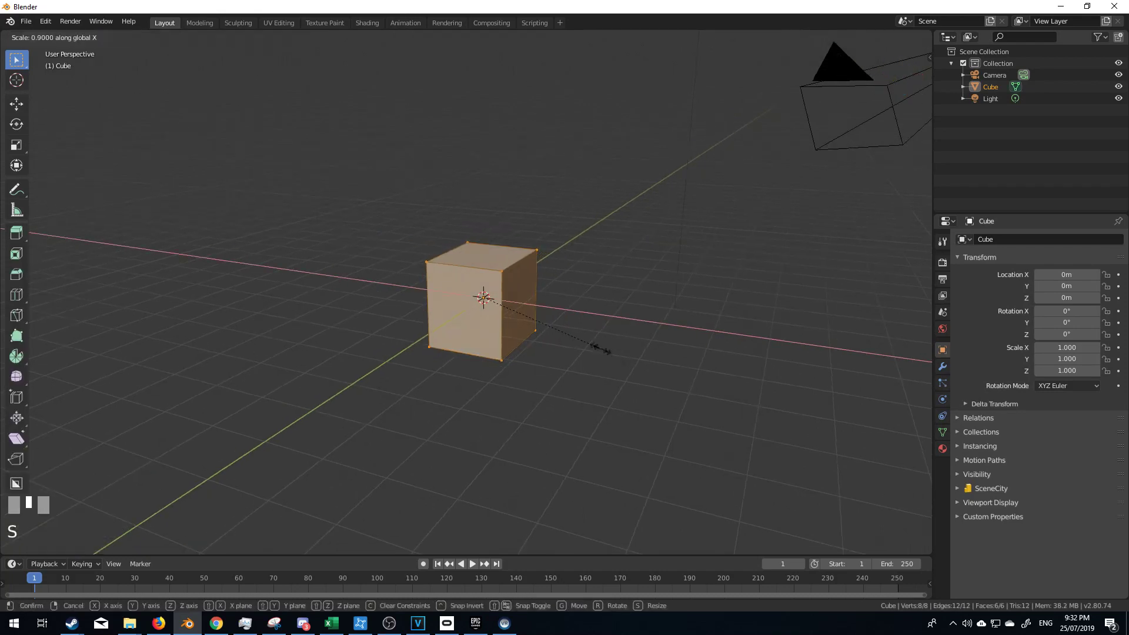
pyautogui.keyDown('ctrl'); pyautogui.click(503, 305); pyautogui.keyUp('ctrl')
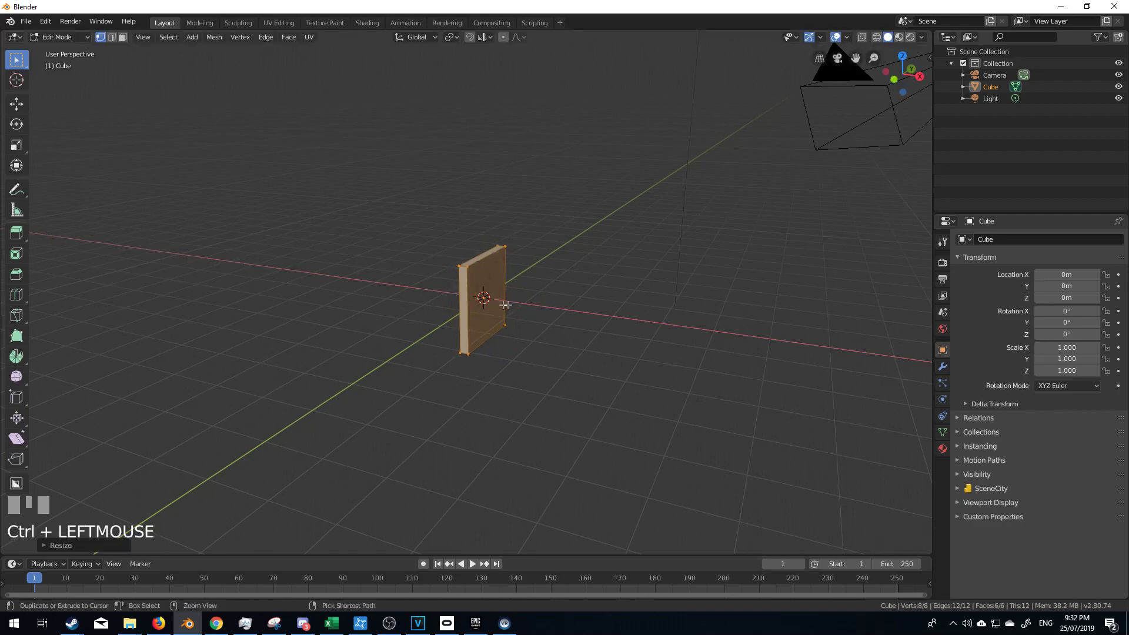
pyautogui.moveTo(503, 305); pyautogui.dragTo(647, 333, button='middle')
pyautogui.scroll(3, 647, 333)
pyautogui.press('s')
pyautogui.press('y')
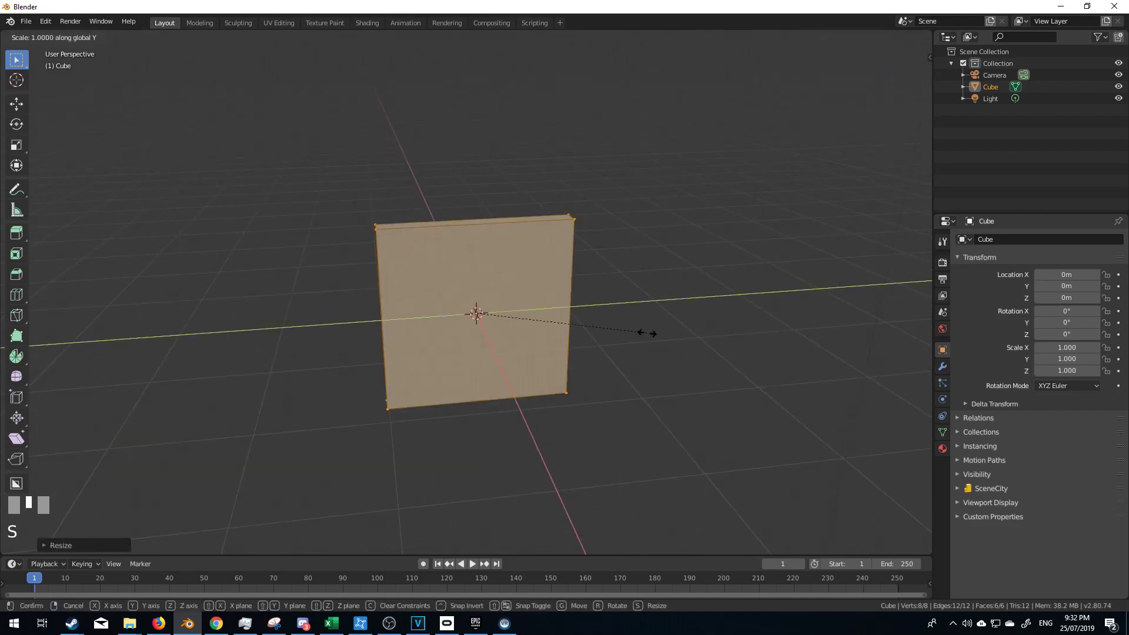
pyautogui.click(565, 317)
pyautogui.moveTo(564, 318); pyautogui.dragTo(472, 334, button='middle')
pyautogui.scroll(2, 472, 332)
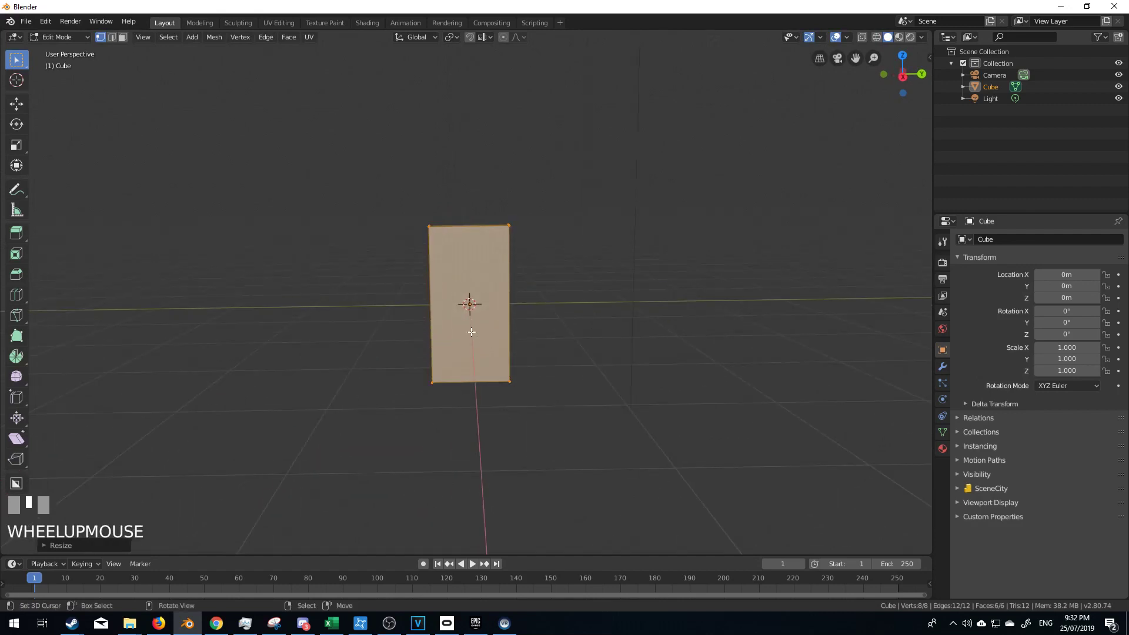
pyautogui.press('Tab')
# Step: Lift the slab 1 m along Z with G Z 1
pyautogui.write('gz1')
pyautogui.press('Return')
pyautogui.moveTo(471, 336); pyautogui.dragTo(484, 303, button='middle')
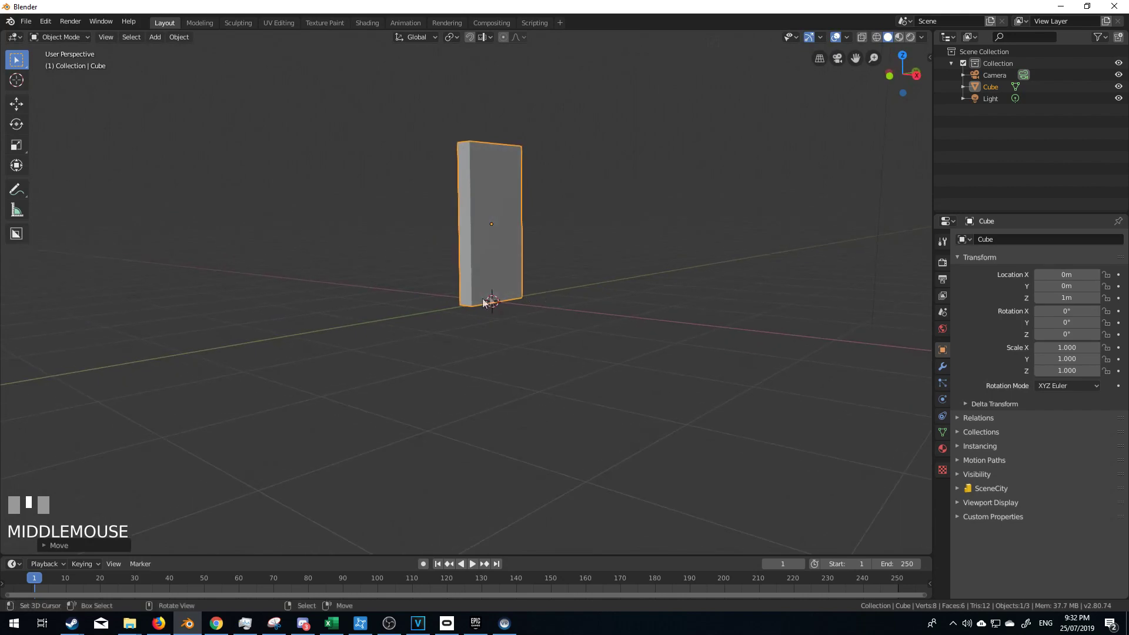
# Step: Add a ground plane scaled up to about 64 in each axis
pyautogui.hotkey('shift', 'a')
pyautogui.moveTo(507, 299)
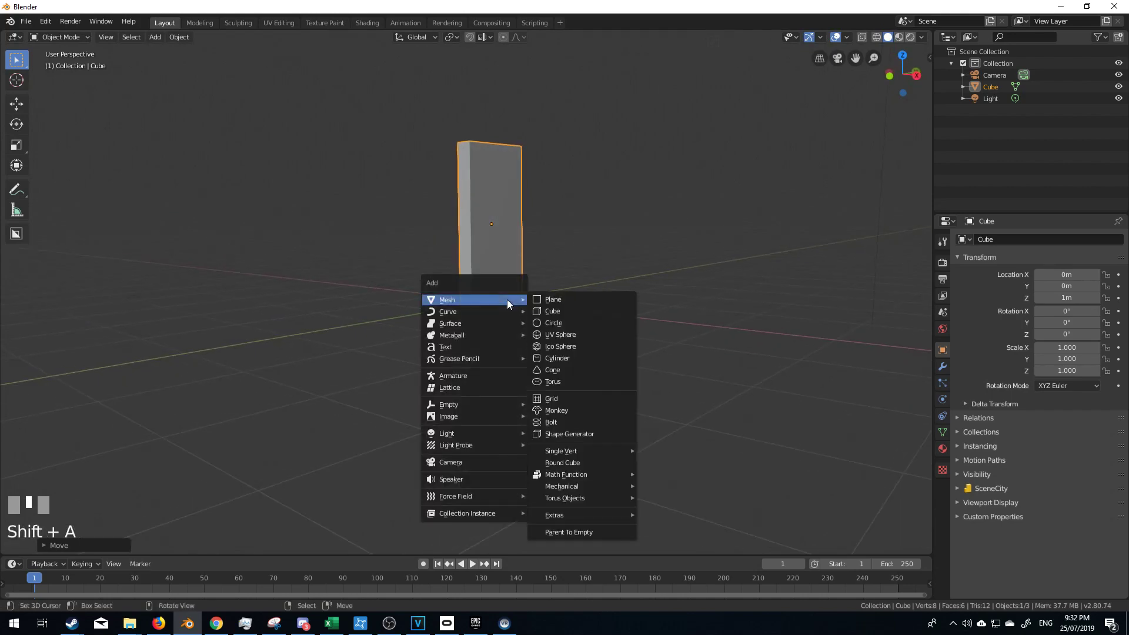
pyautogui.click(546, 300)
pyautogui.scroll(-2, 469, 338)
pyautogui.press('s')
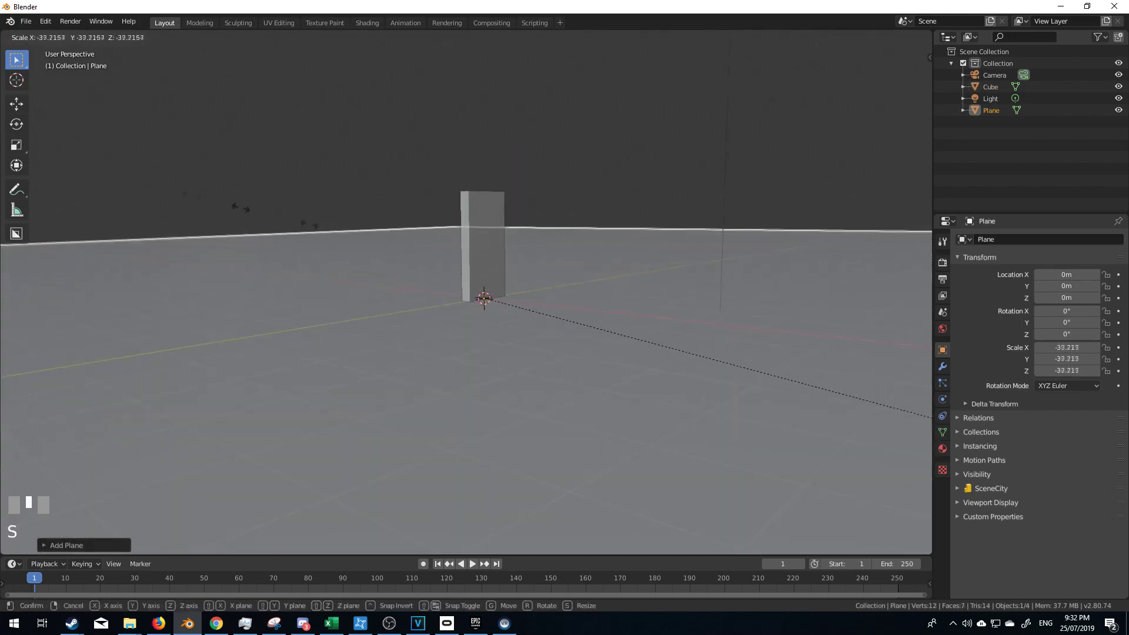
pyautogui.click(411, 513)
pyautogui.scroll(-2, 459, 443)
pyautogui.moveTo(460, 442); pyautogui.dragTo(464, 429, button='middle')
pyautogui.scroll(2, 493, 276)
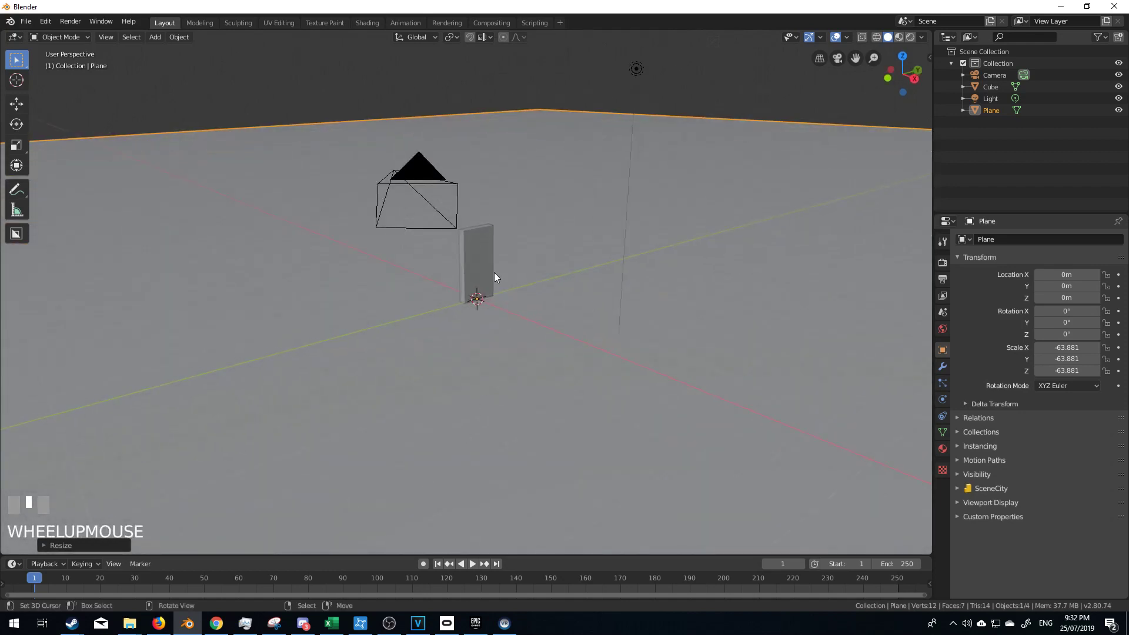
# Step: Reselect the slab Cube and view it from around the floor
pyautogui.rightClick(492, 276)
pyautogui.moveTo(500, 292); pyautogui.dragTo(482, 318, button='middle')
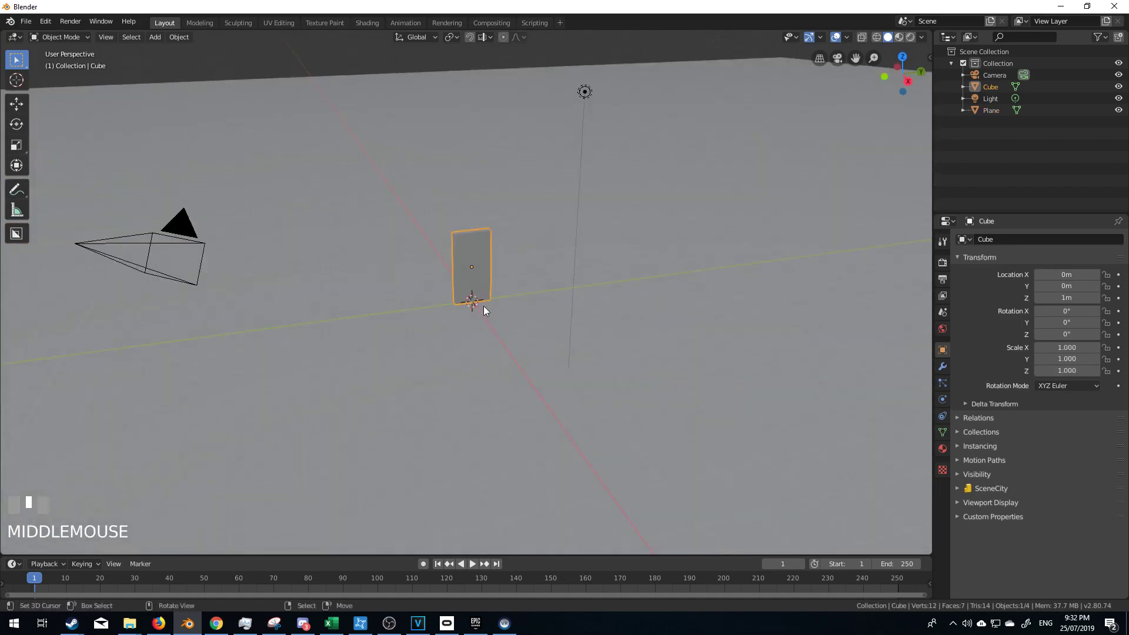
pyautogui.scroll(3, 473, 271)
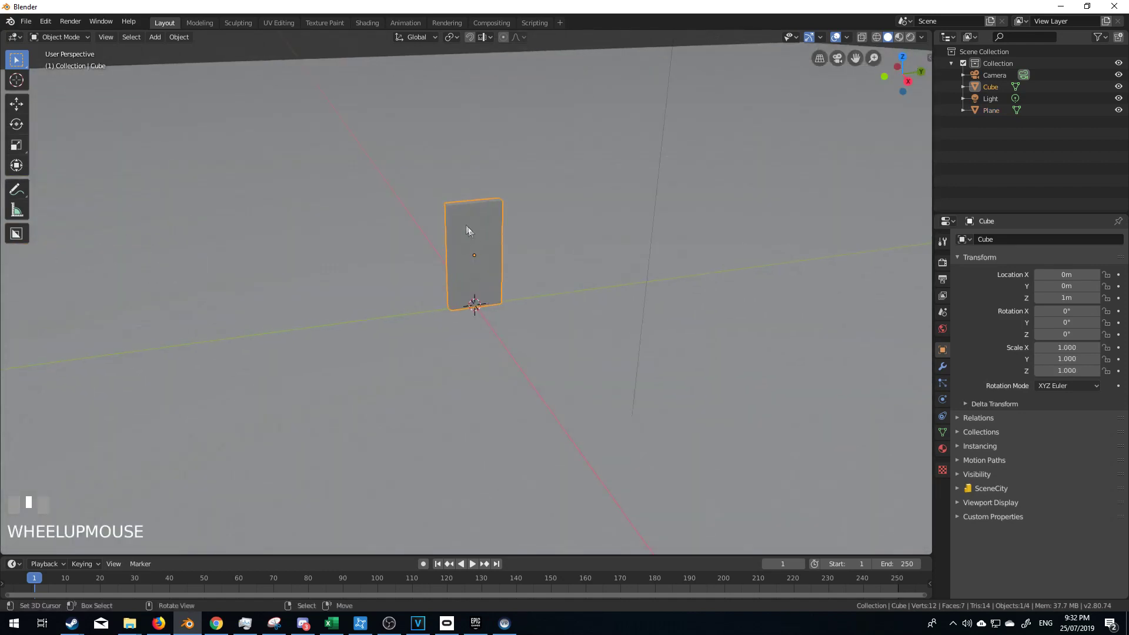
pyautogui.scroll(-1, 463, 333)
pyautogui.scroll(3, 449, 333)
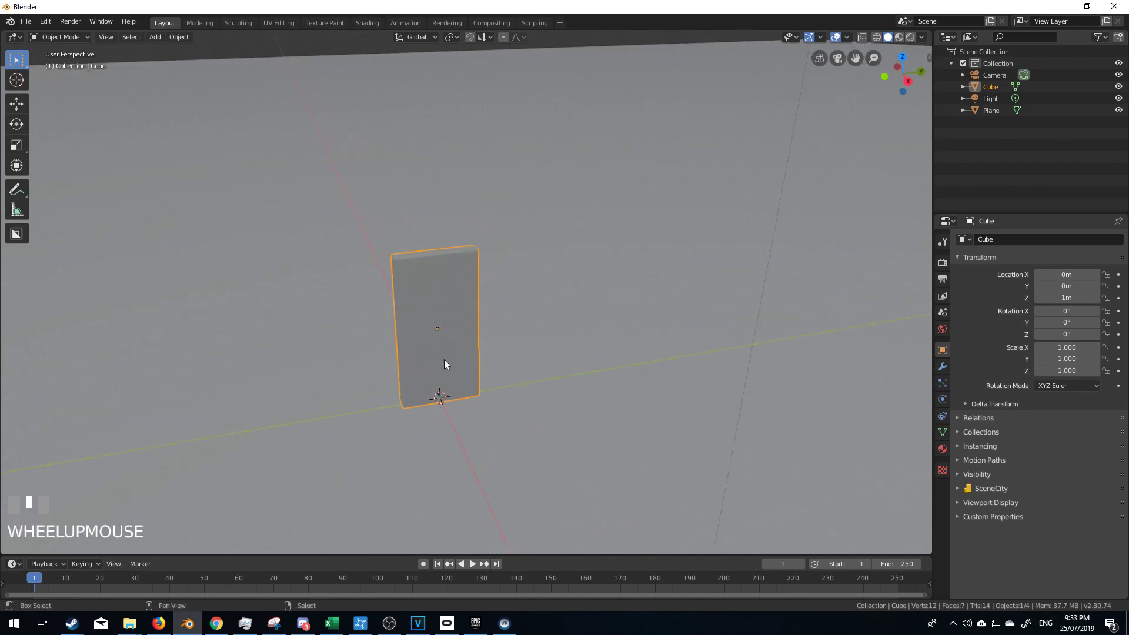
# Step: Duplicate the slab as Cube.001, placed 2 m along Y, and adjust its geometry
pyautogui.hotkey('shift', 'd')
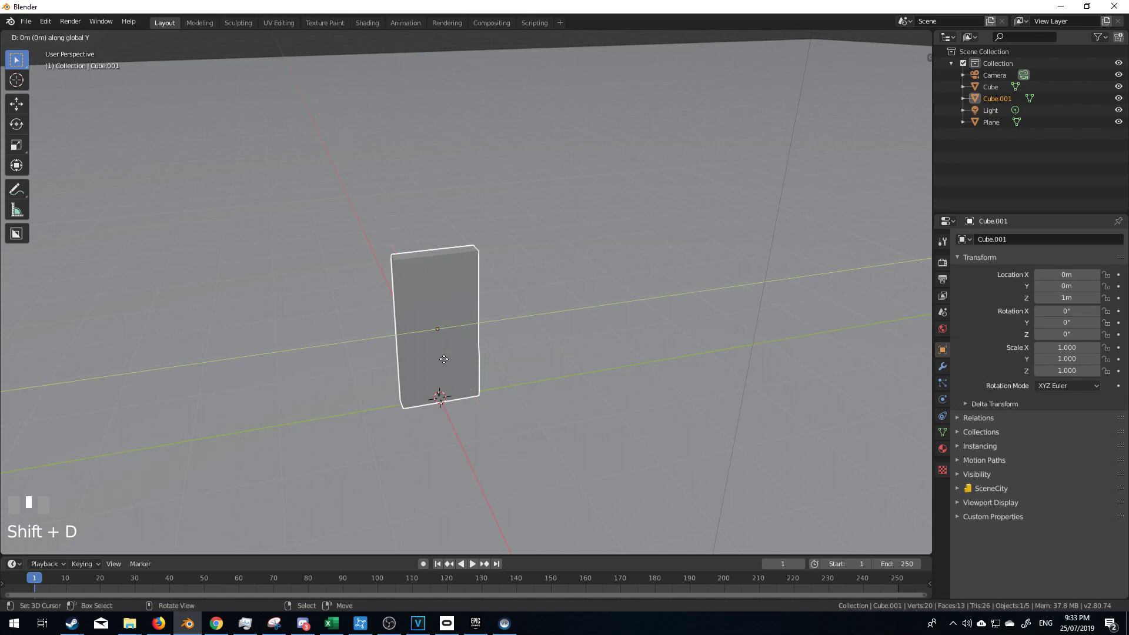
pyautogui.click(637, 416)
pyautogui.press('Tab')
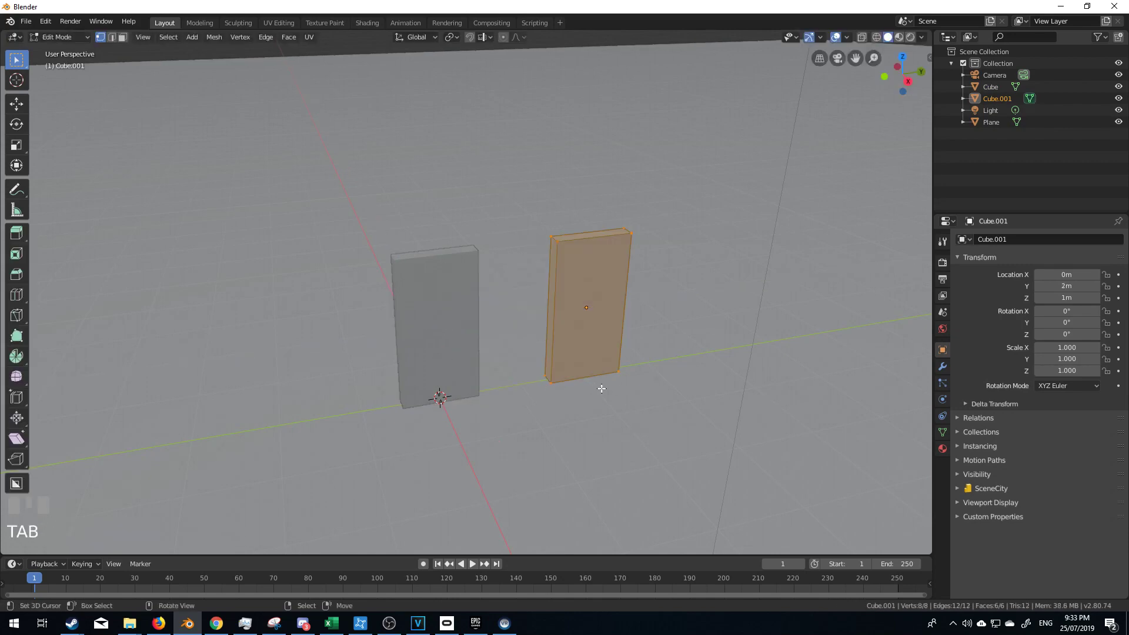
pyautogui.keyDown('ctrl'); pyautogui.click(600, 322); pyautogui.keyUp('ctrl')
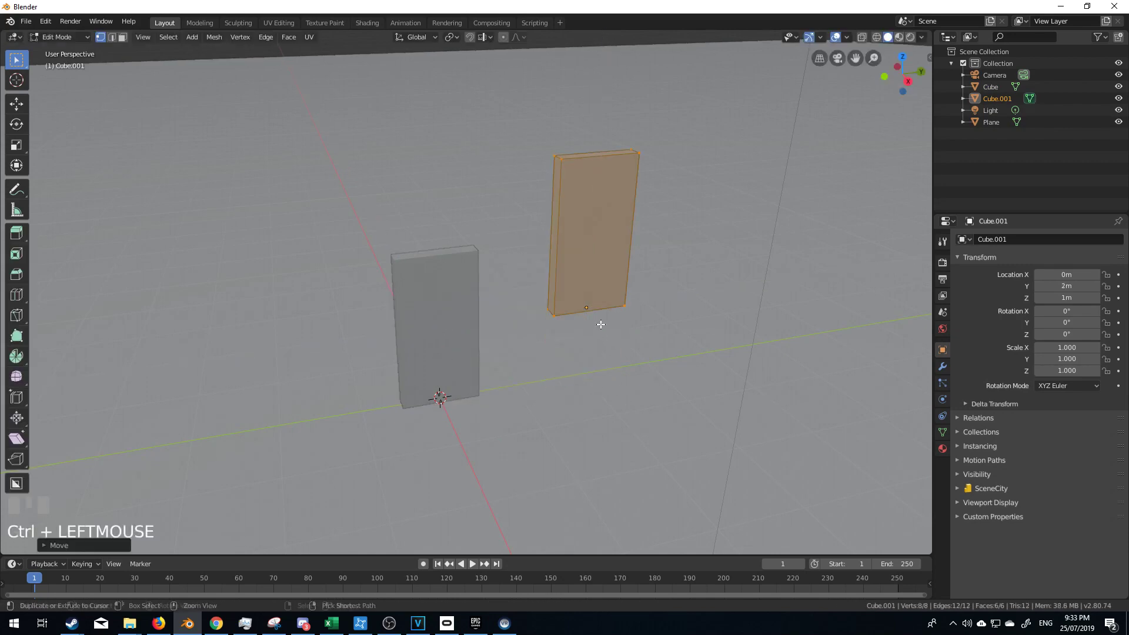
pyautogui.press('Tab')
# Step: Lower Cube.001 to Z 0, then reselect the first slab Cube
pyautogui.press('g')
pyautogui.press('z')
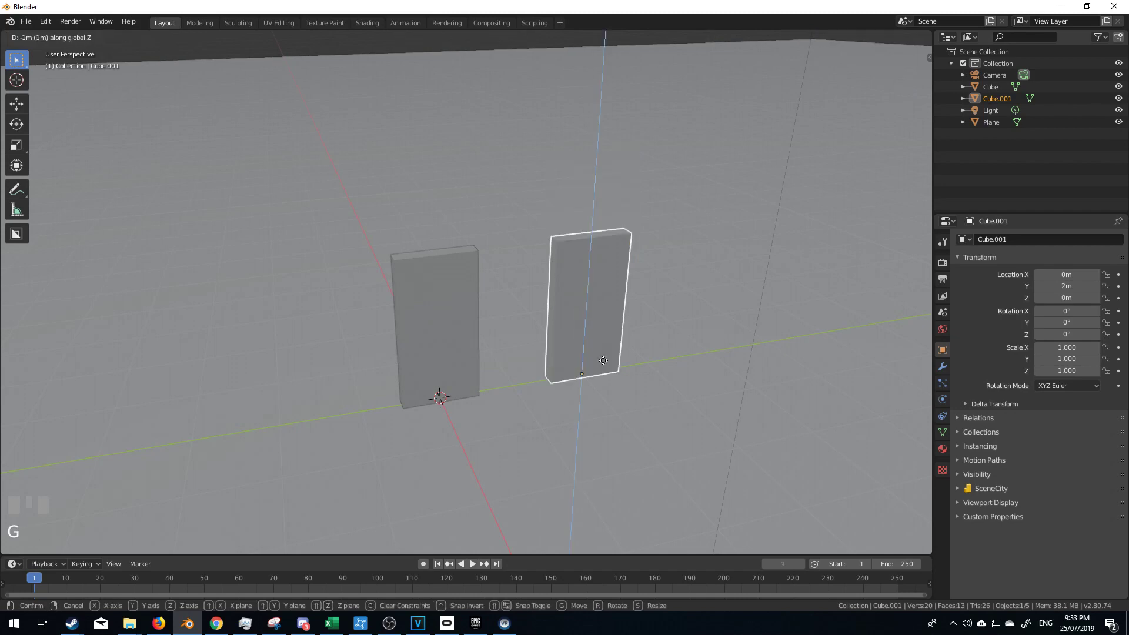
pyautogui.keyDown('ctrl'); pyautogui.click(607, 369); pyautogui.keyUp('ctrl')
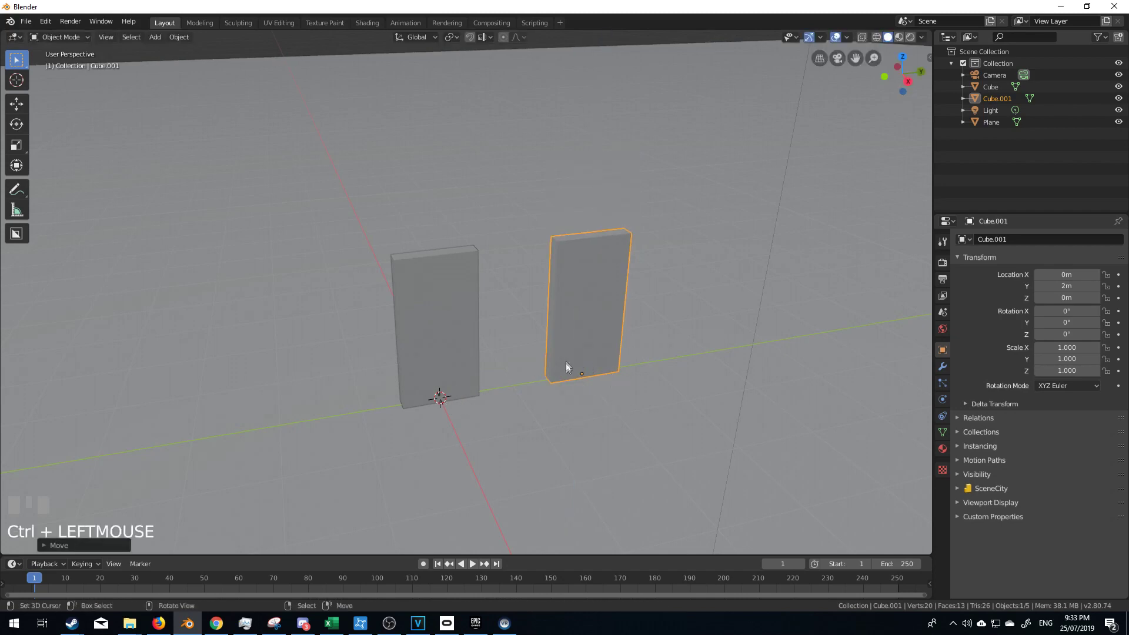
pyautogui.rightClick(454, 317)
pyautogui.rightClick(574, 317)
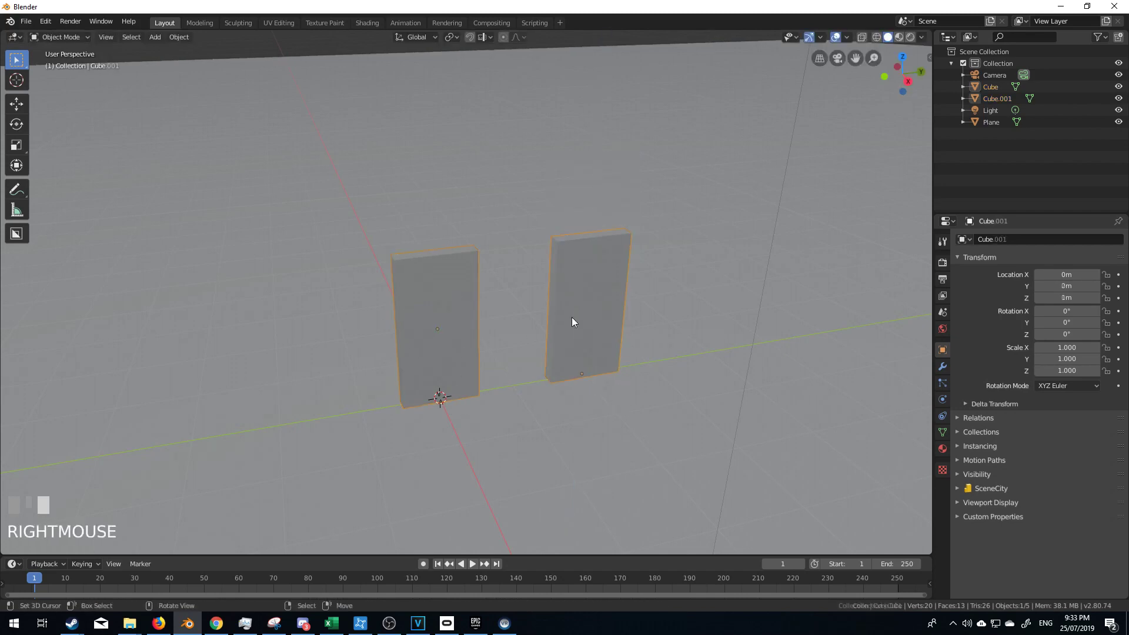
pyautogui.scroll(-3, 425, 410)
pyautogui.moveTo(425, 410); pyautogui.dragTo(481, 348, button='middle')
pyautogui.rightClick(481, 349)
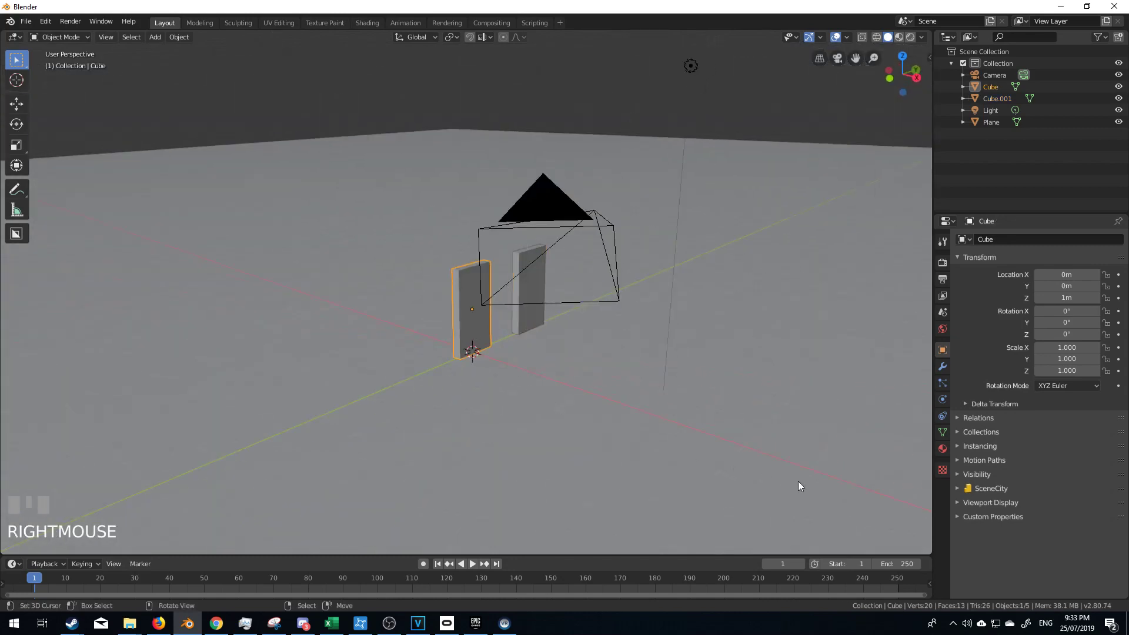
# Step: Give the first slab Cube Active rigid body physics
pyautogui.click(943, 383)
pyautogui.click(942, 401)
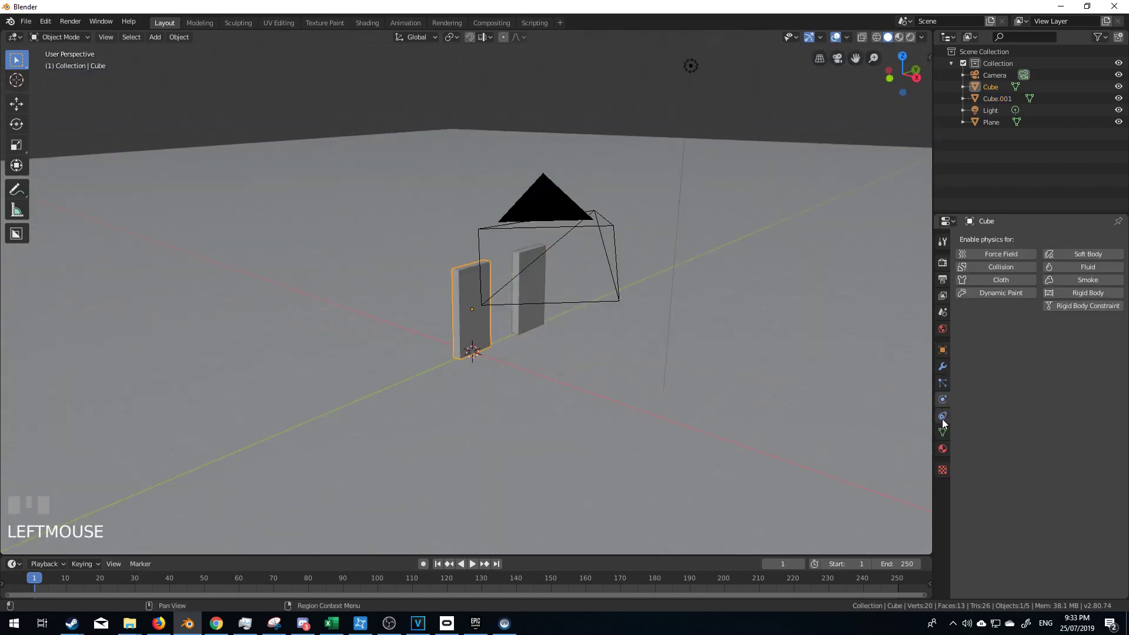
pyautogui.click(1075, 290)
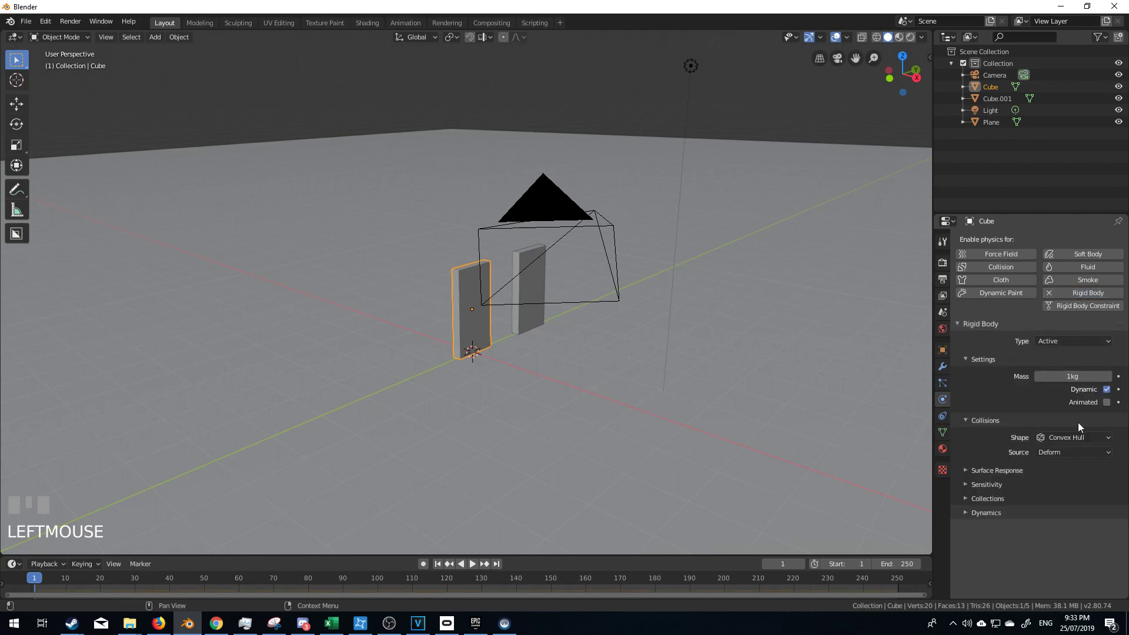
# Step: Make Cube.001 an Active rigid body with 1 kg mass as well
pyautogui.rightClick(540, 311)
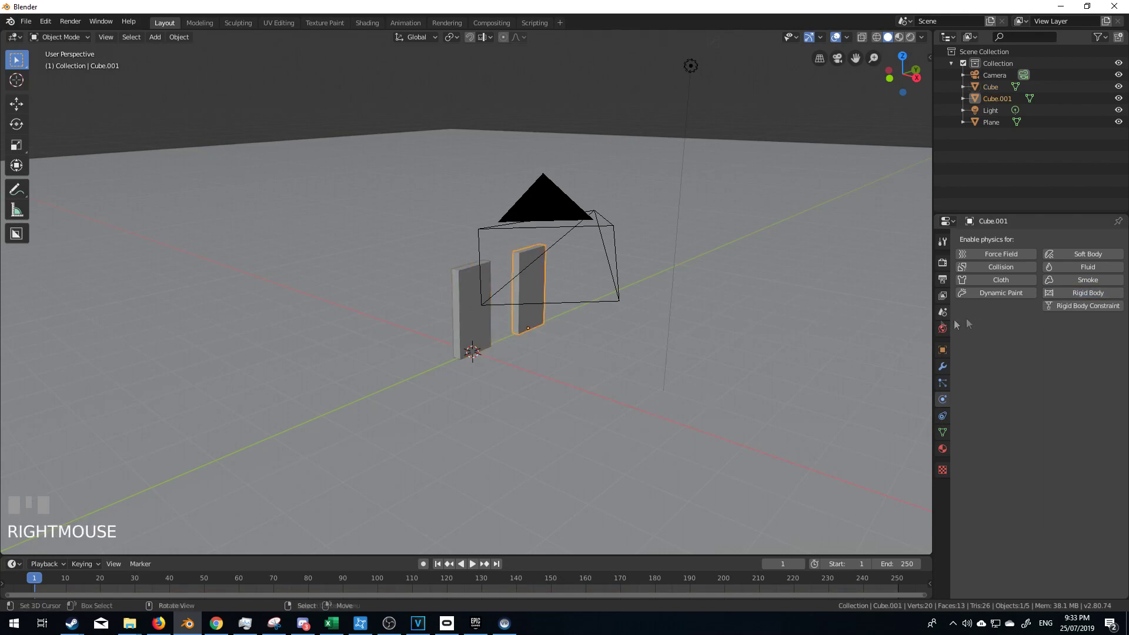
pyautogui.click(1060, 291)
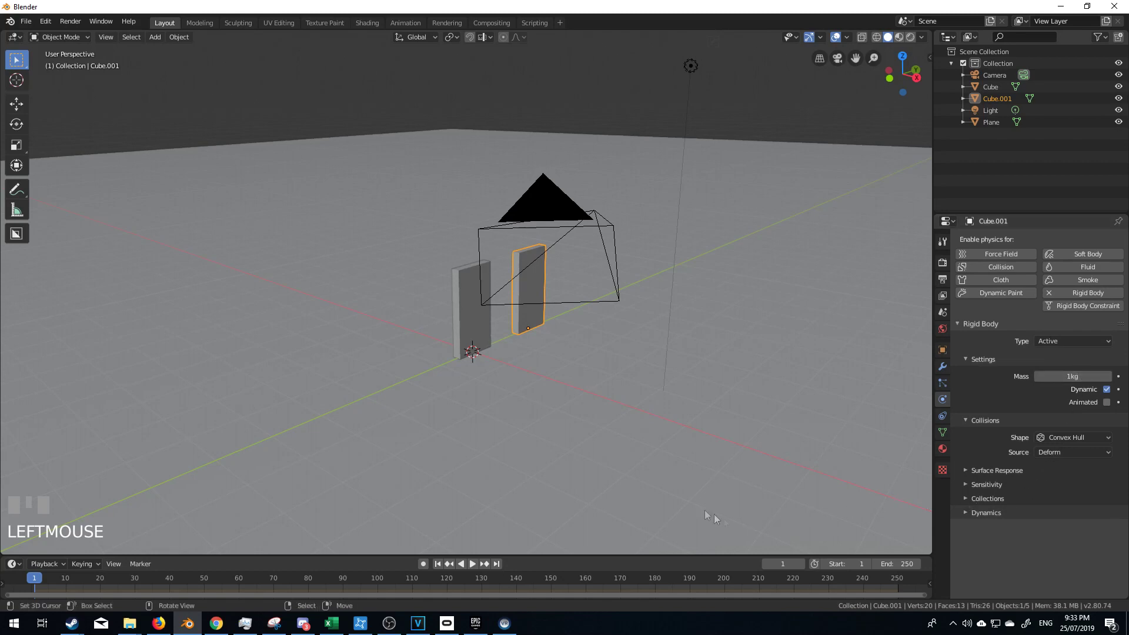
pyautogui.scroll(-3, 561, 437)
pyautogui.moveTo(556, 433); pyautogui.dragTo(564, 400, button='middle')
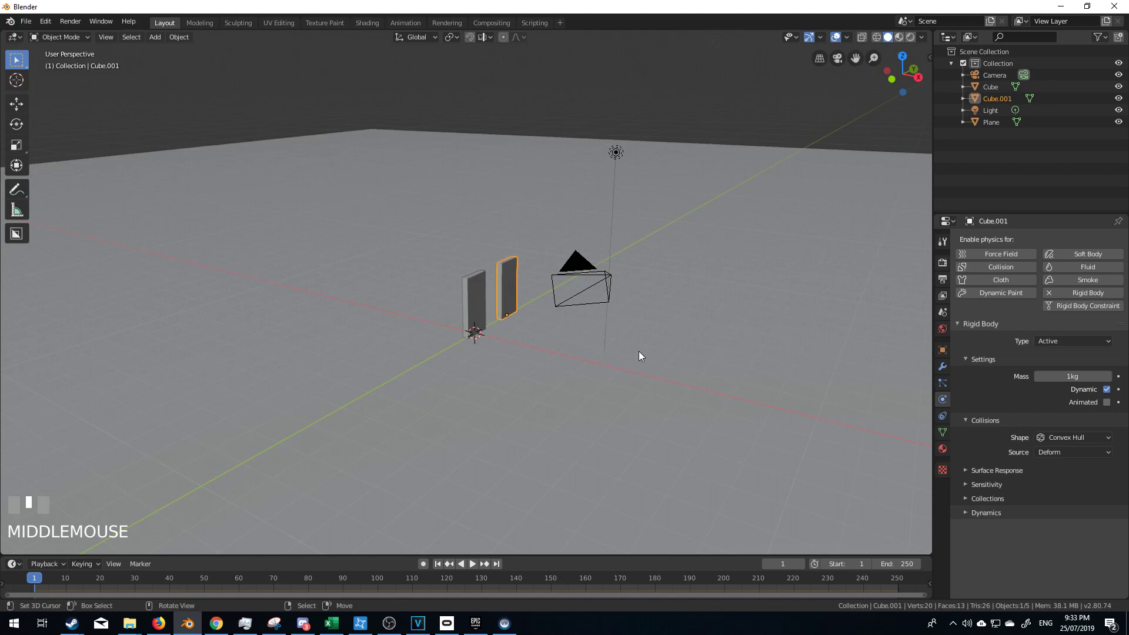
pyautogui.moveTo(639, 353); pyautogui.dragTo(616, 357, button='middle')
# Step: Add a UV sphere and switch to the front view
pyautogui.hotkey('shift', 'a')
pyautogui.moveTo(614, 354)
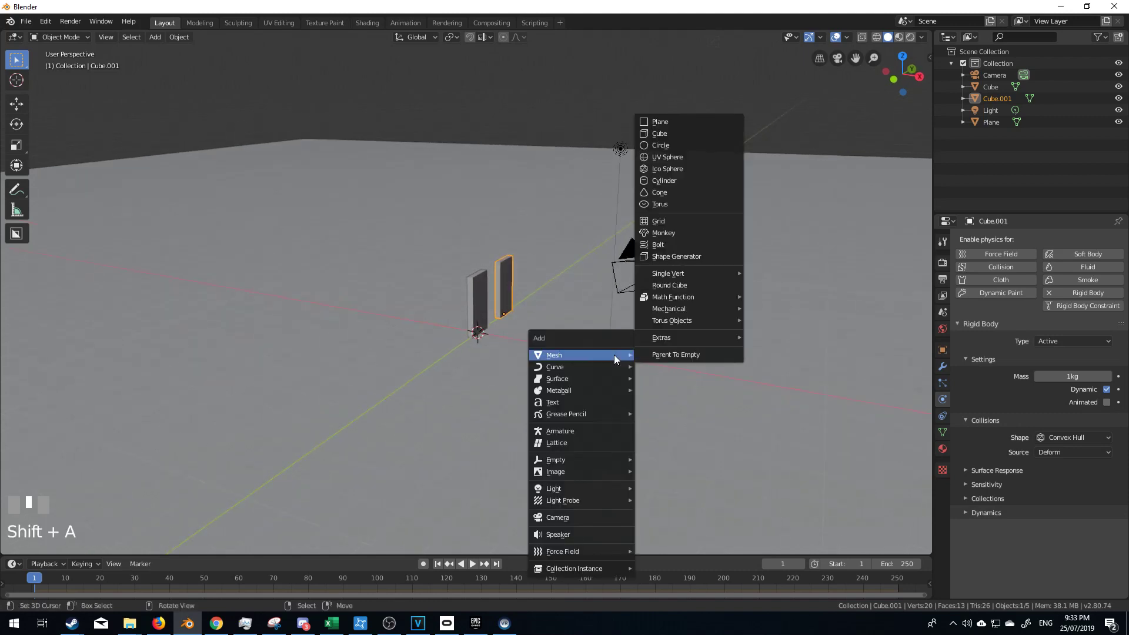
pyautogui.click(679, 157)
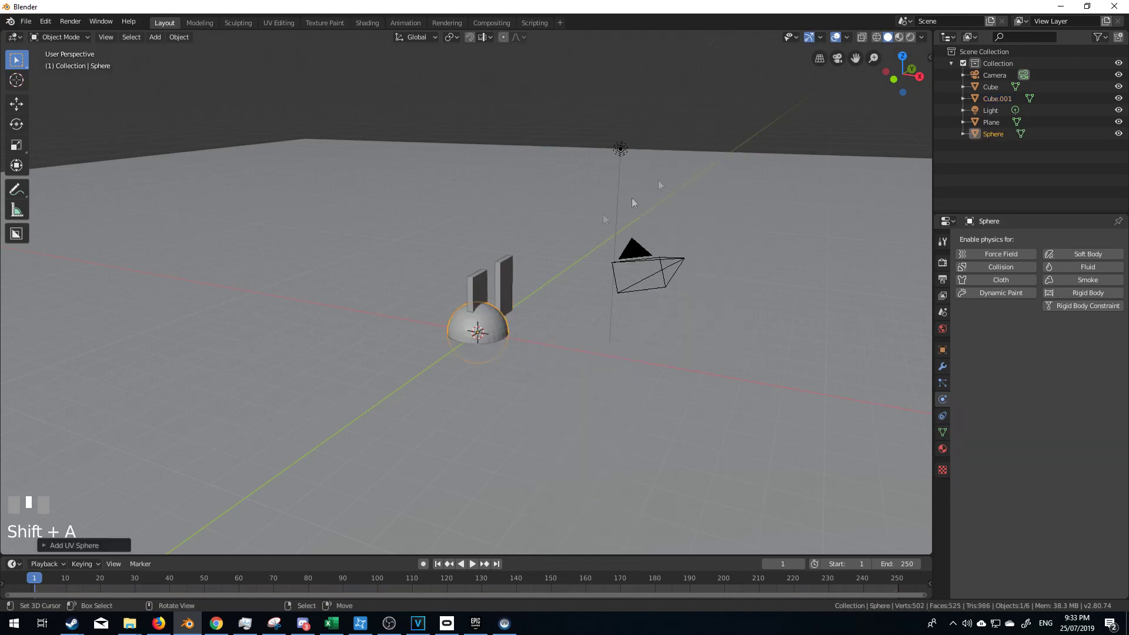
pyautogui.moveTo(673, 173); pyautogui.dragTo(557, 319, button='middle')
pyautogui.moveTo(674, 404); pyautogui.dragTo(640, 393, button='middle')
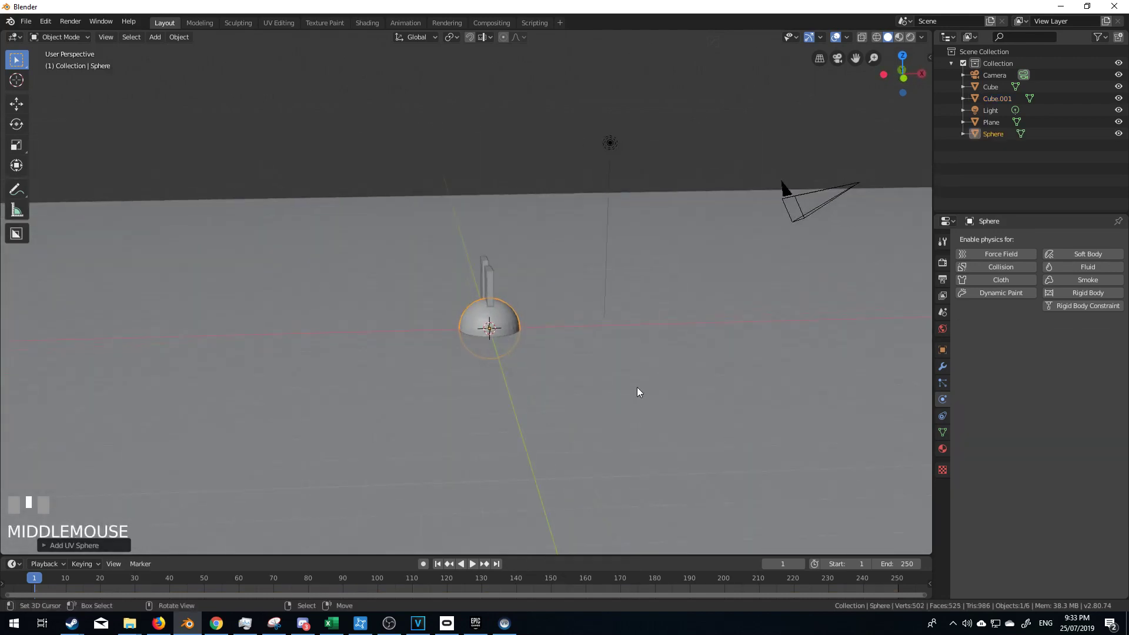
pyautogui.press('KP_3')
pyautogui.press('KP_1')
pyautogui.scroll(5, 627, 408)
pyautogui.scroll(-4, 396, 376)
# Step: Move the sphere right of the slabs above the ground and scale it down
pyautogui.press('g')
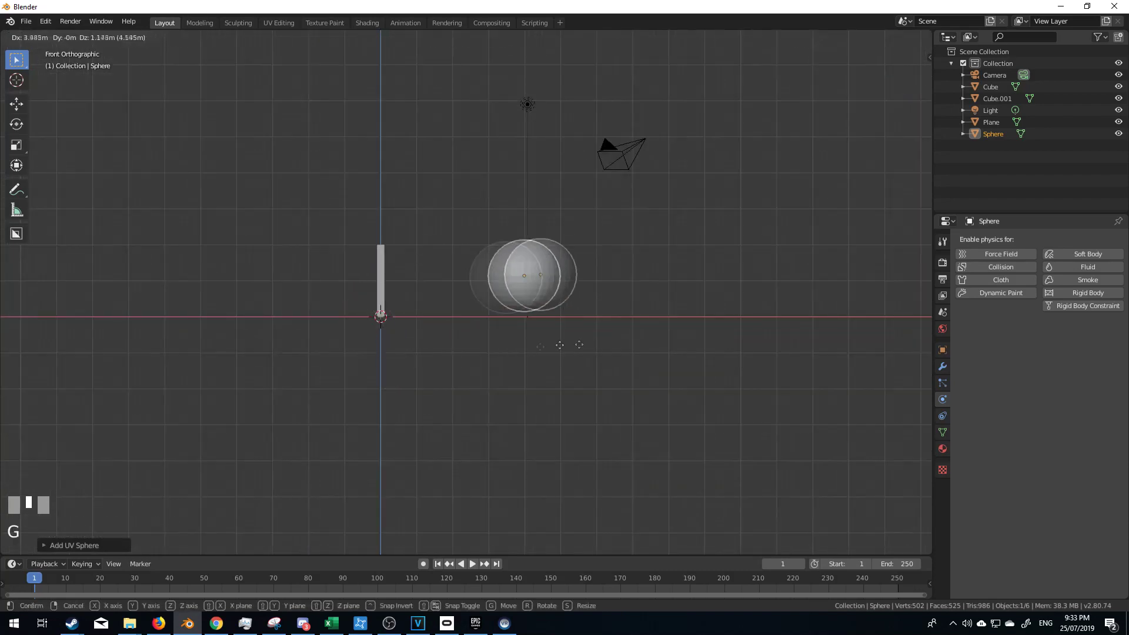
pyautogui.click(740, 347)
pyautogui.press('s')
pyautogui.click(799, 329)
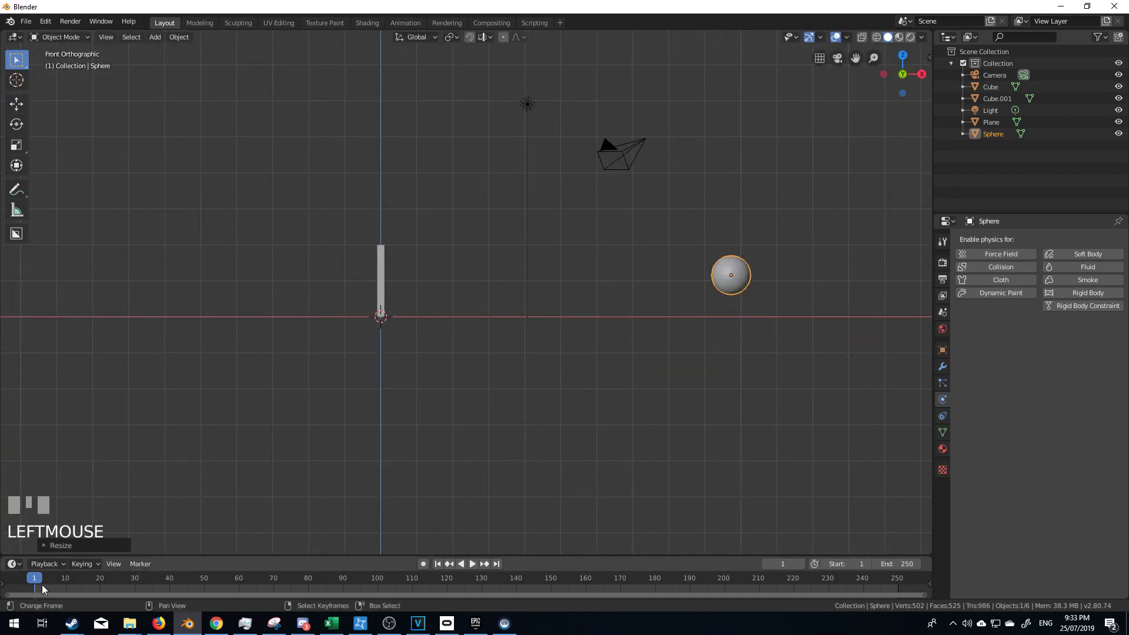
pyautogui.press('i')
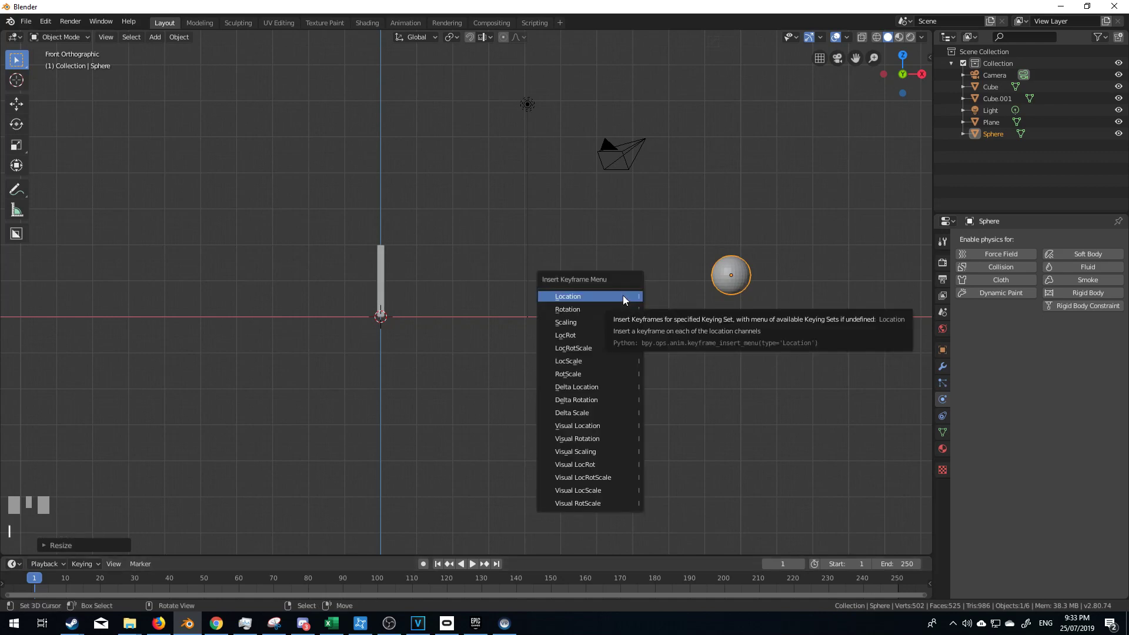
# Step: Keyframe the sphere's location at frame 1, then at frame 40 after moving it far left
pyautogui.click(623, 295)
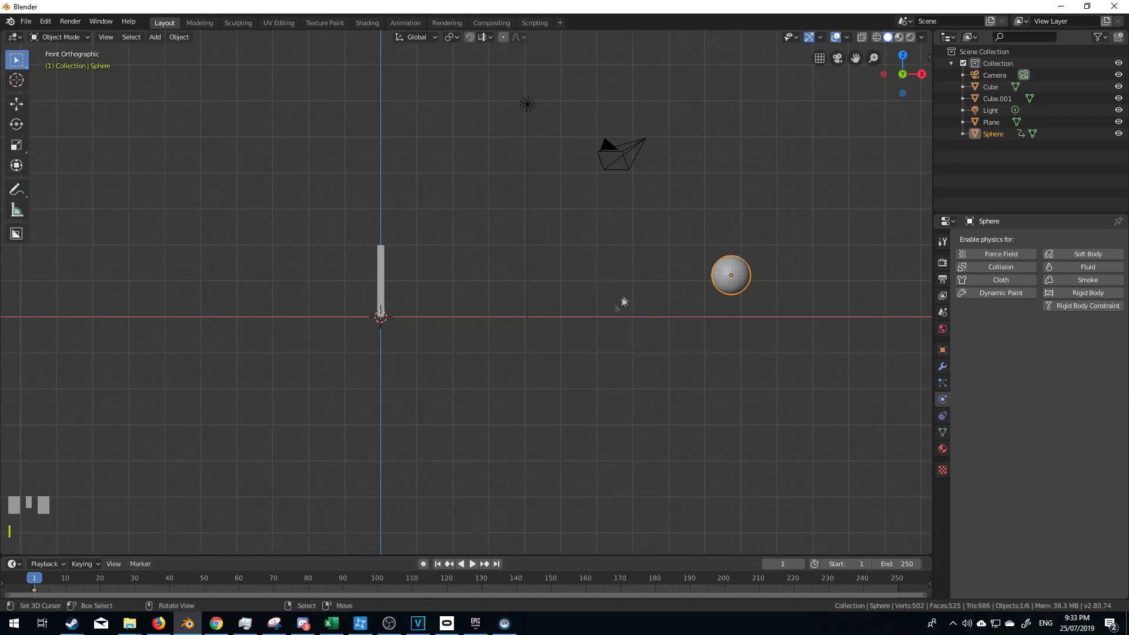
pyautogui.click(173, 593)
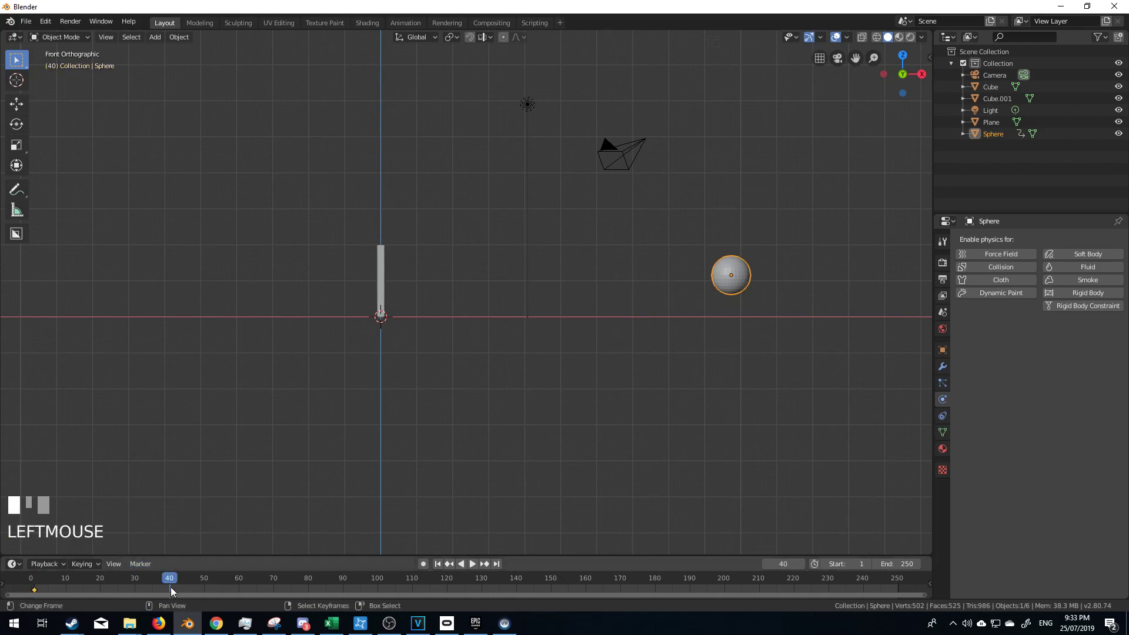
pyautogui.press('g')
pyautogui.click(78, 328)
pyautogui.keyDown('shift'); pyautogui.moveTo(259, 338); pyautogui.dragTo(405, 354, button='middle'); pyautogui.keyUp('shift')
pyautogui.press('i')
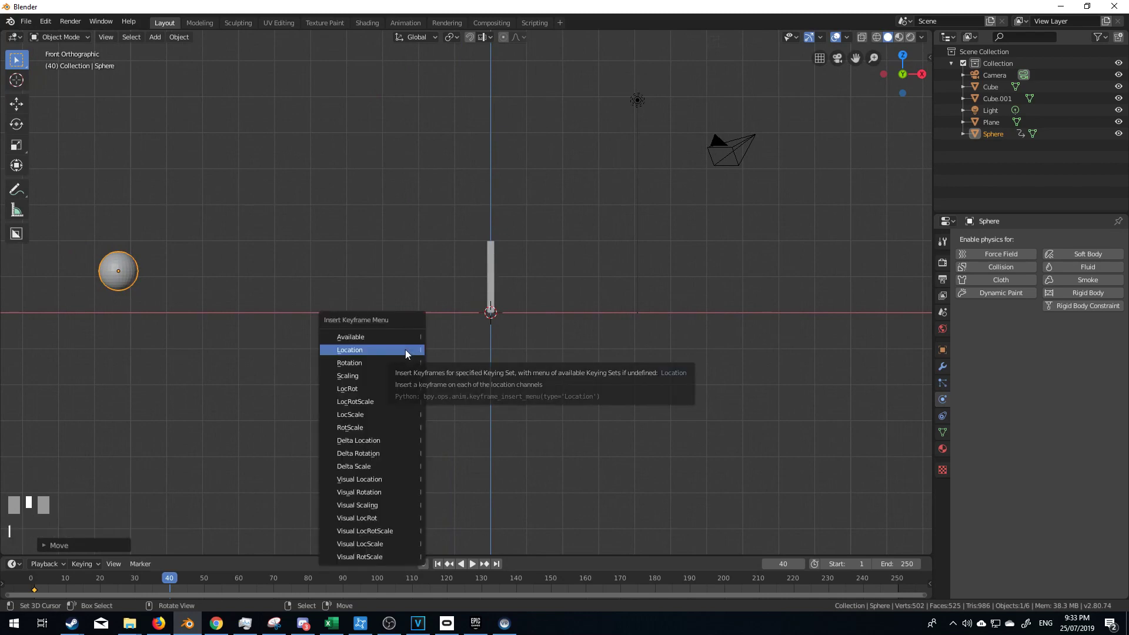
pyautogui.click(404, 351)
# Step: Scrub the timeline to preview the sphere's roughly 20 m sweep across the slabs
pyautogui.moveTo(170, 584); pyautogui.dragTo(43, 584)
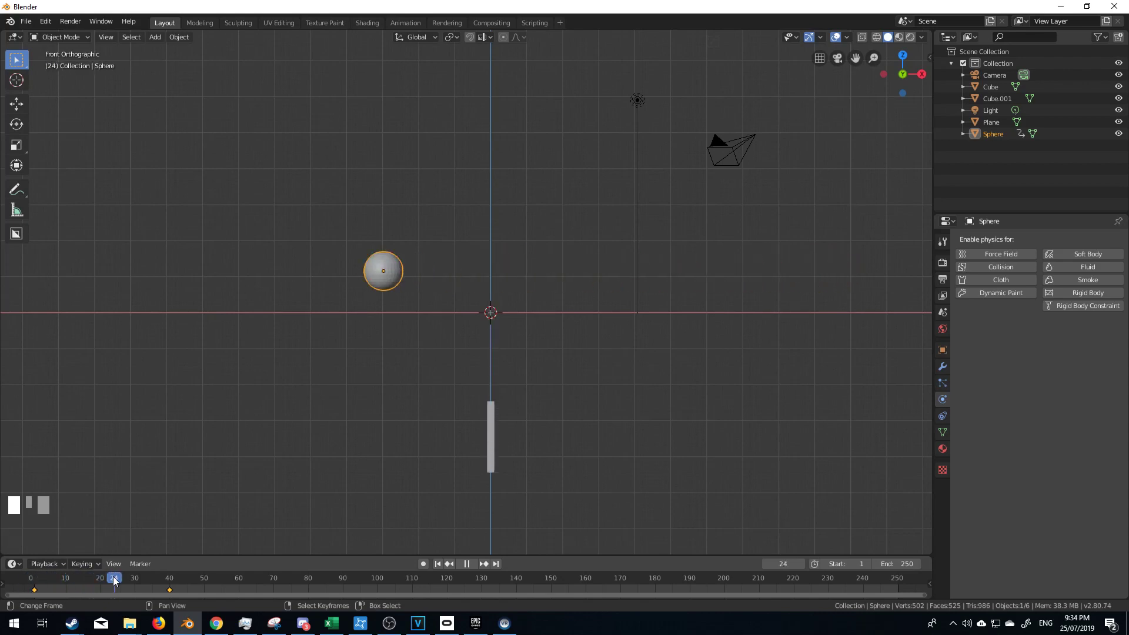
pyautogui.press('Escape')
pyautogui.moveTo(119, 547); pyautogui.dragTo(331, 430, button='middle')
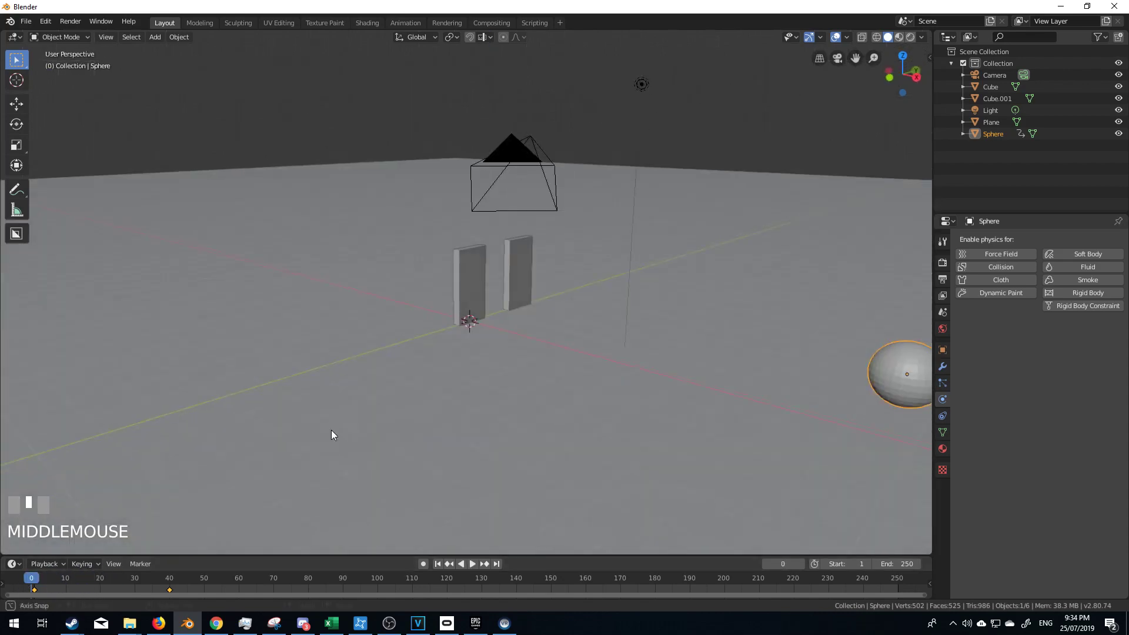
# Step: Make the ground plane a Passive rigid body and replay the animation from frame 0
pyautogui.click(472, 564)
pyautogui.click(472, 564)
pyautogui.rightClick(497, 404)
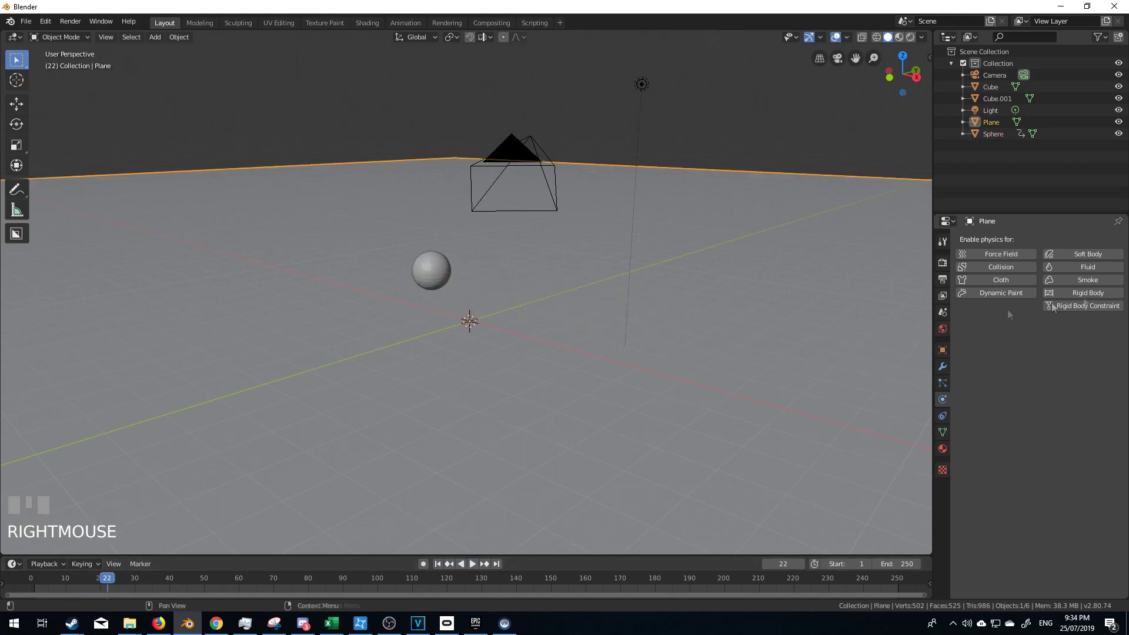
pyautogui.click(1107, 295)
pyautogui.click(1082, 343)
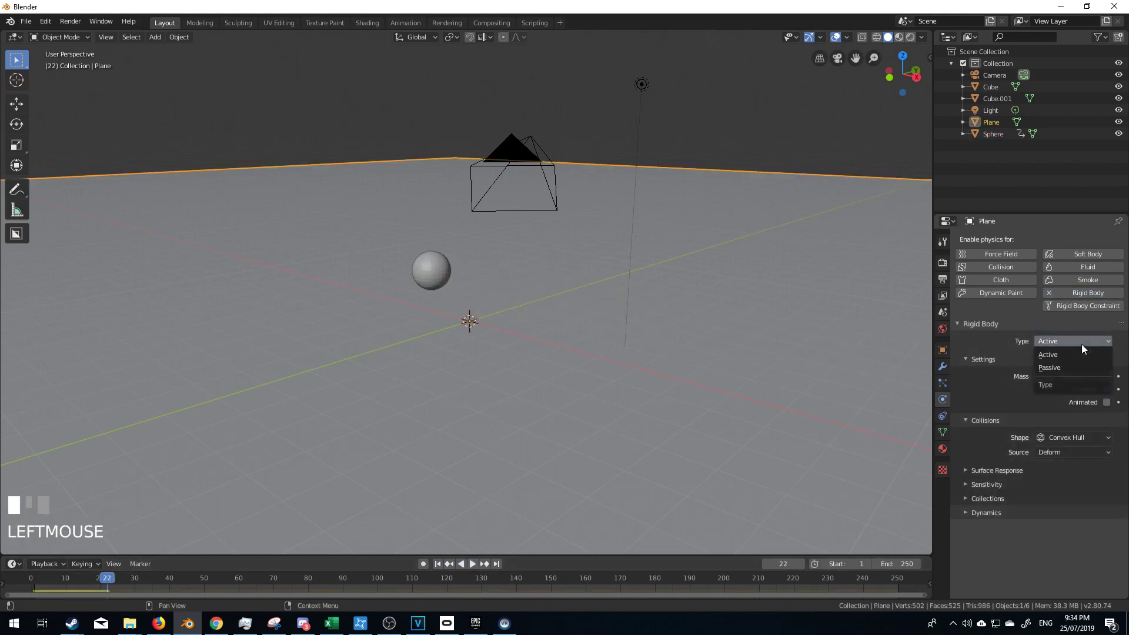
pyautogui.click(1075, 367)
pyautogui.click(110, 591)
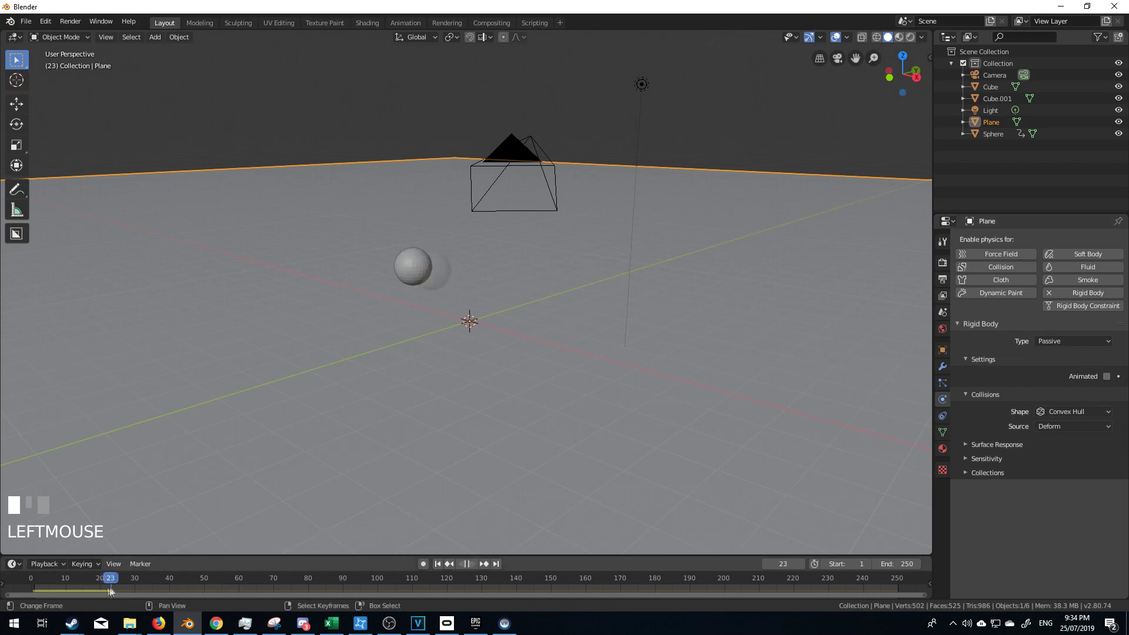
pyautogui.moveTo(110, 591); pyautogui.dragTo(31, 591)
pyautogui.press('space')
pyautogui.press('Escape')
# Step: Give the sphere Active, Animated rigid body physics and play the simulation
pyautogui.rightClick(908, 389)
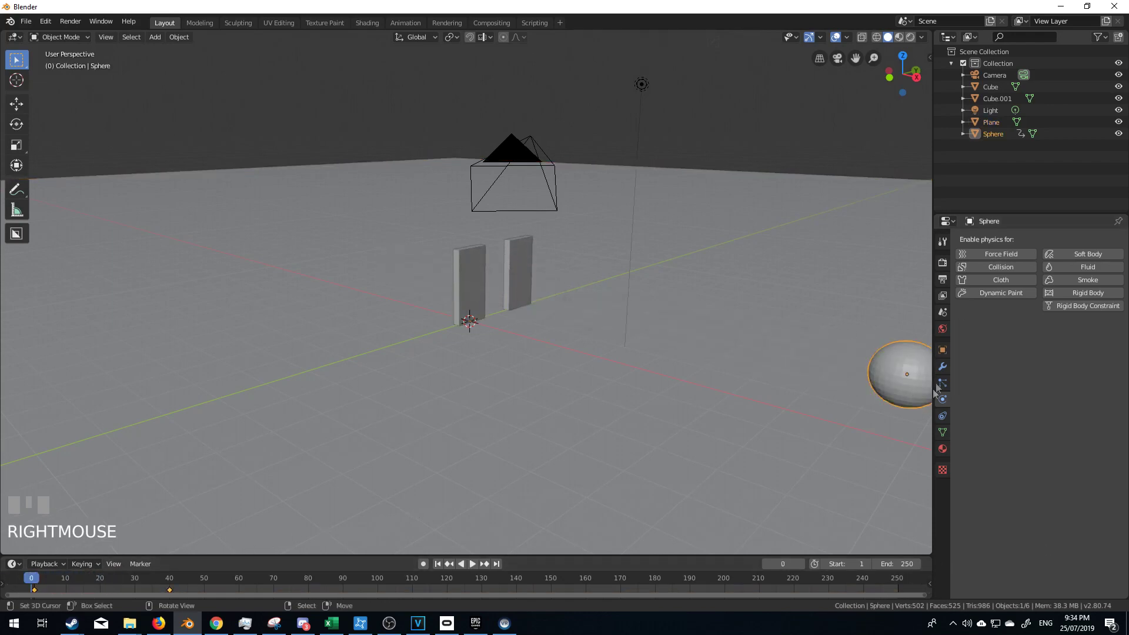
pyautogui.click(1079, 295)
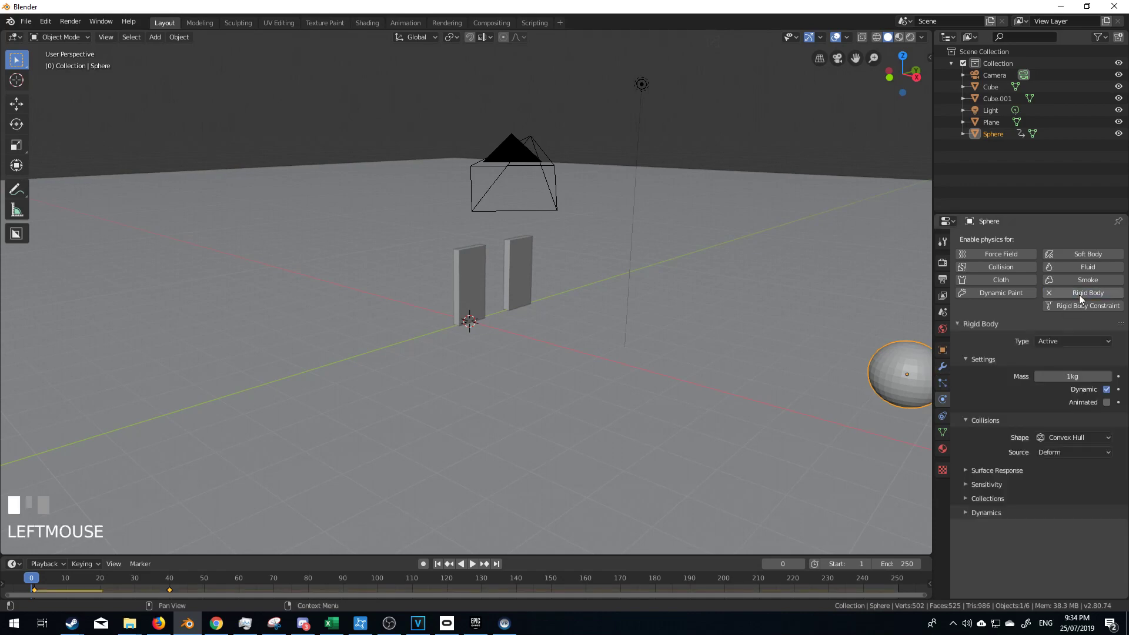
pyautogui.click(471, 564)
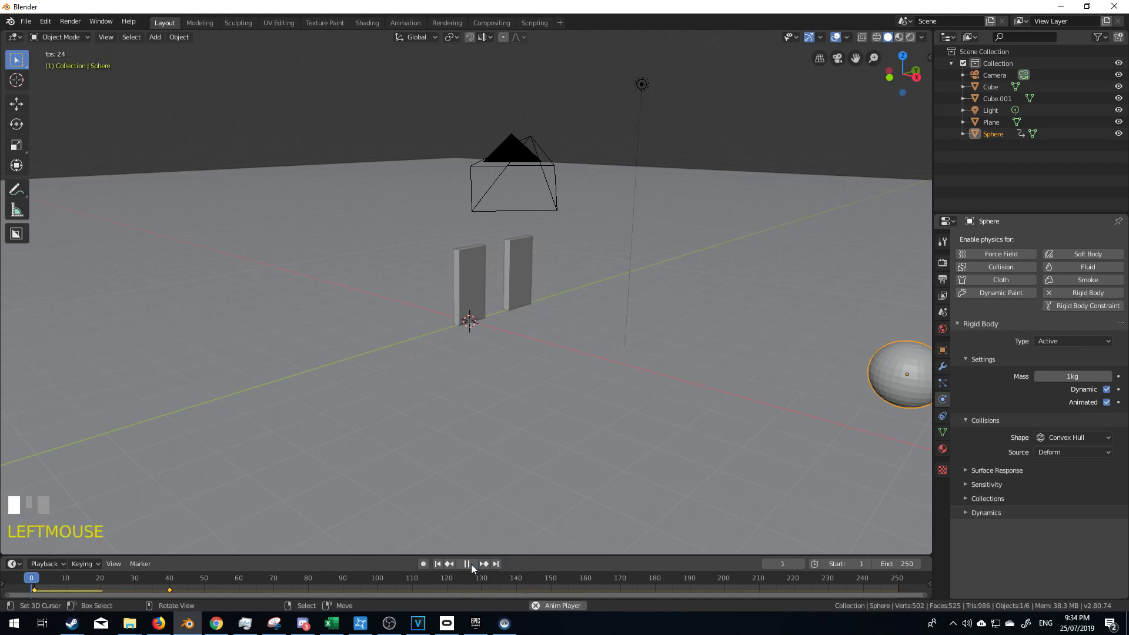
pyautogui.click(472, 564)
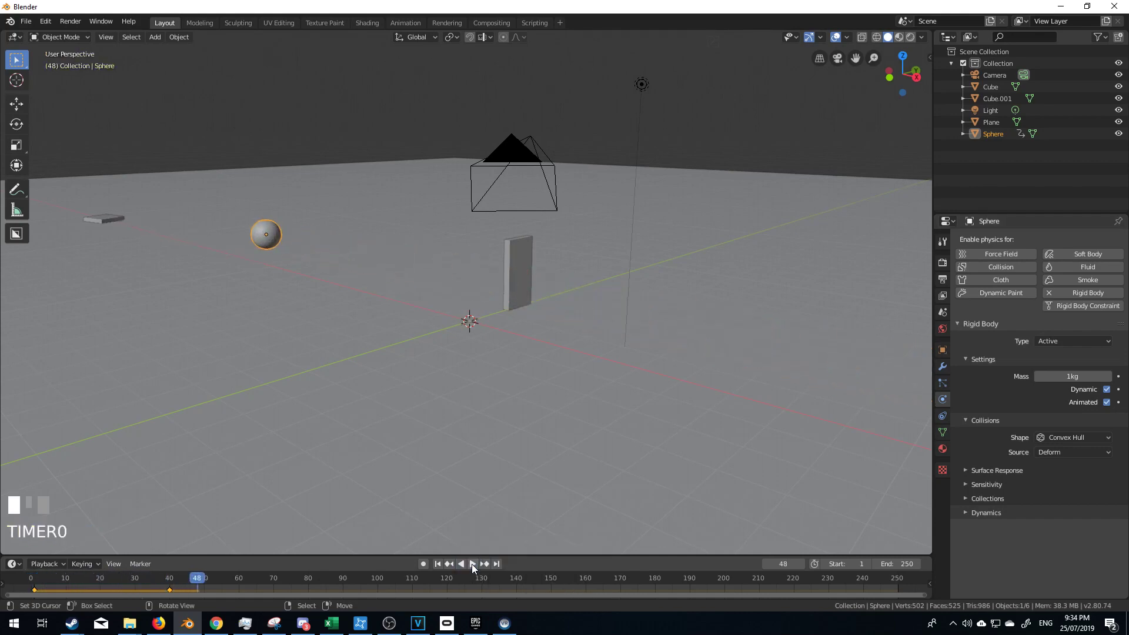
pyautogui.moveTo(207, 593); pyautogui.dragTo(72, 591)
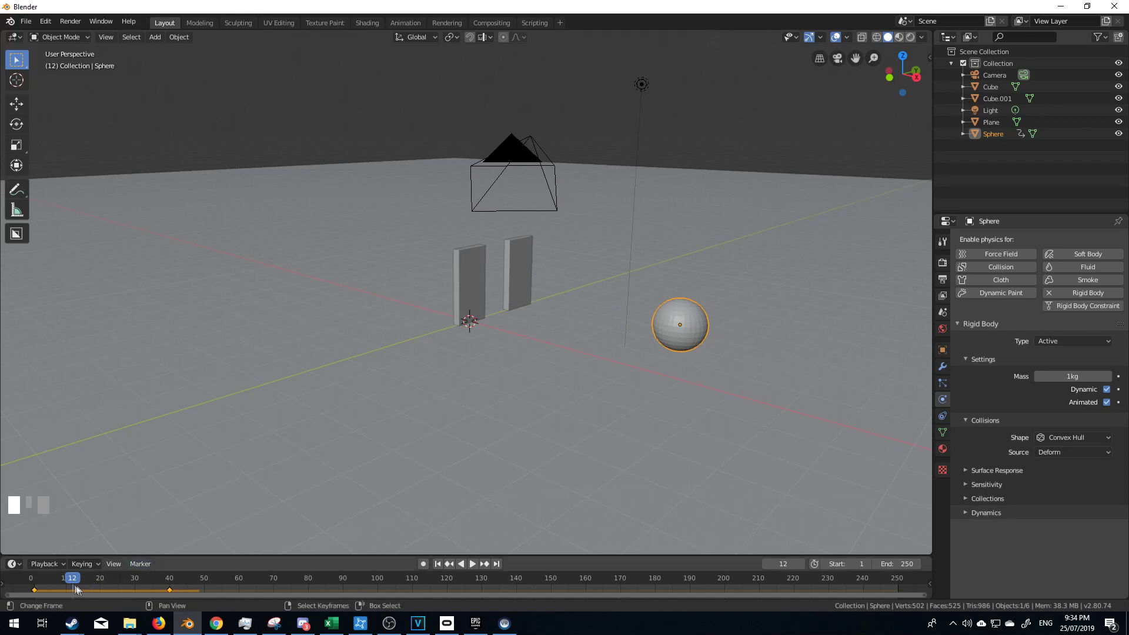
# Step: Rewind to frame 0 and shift both slabs further along Y
pyautogui.moveTo(79, 590); pyautogui.dragTo(29, 583)
pyautogui.rightClick(485, 275)
pyautogui.press('Right')
pyautogui.keyDown('shift'); pyautogui.rightClick(518, 274); pyautogui.keyUp('shift')
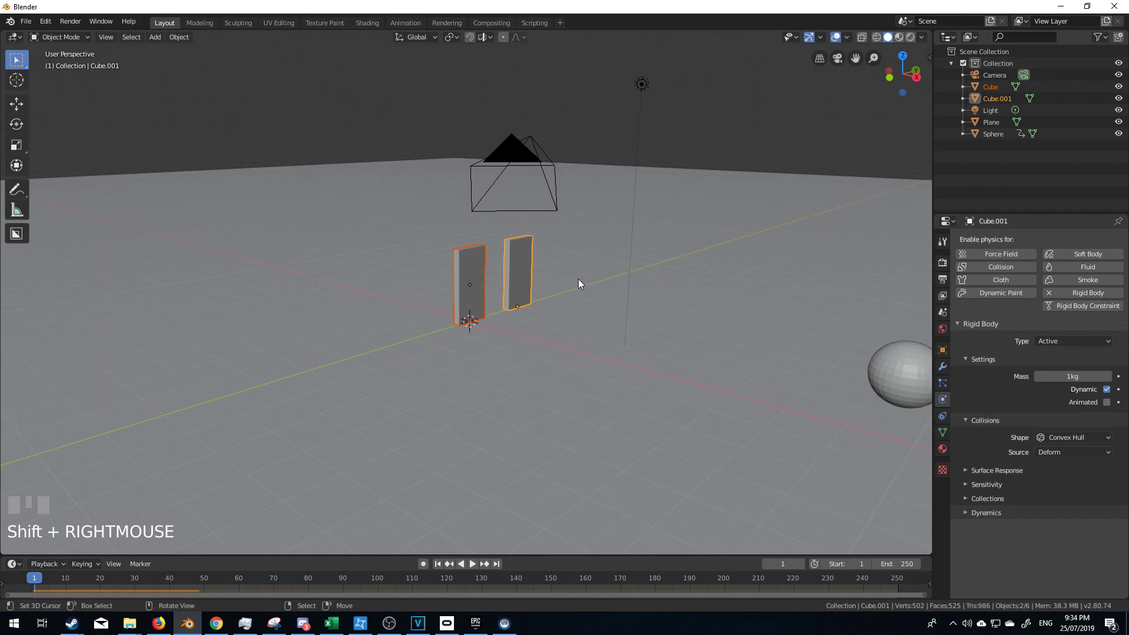
pyautogui.press('g')
pyautogui.press('y')
pyautogui.keyDown('ctrl'); pyautogui.click(553, 318); pyautogui.keyUp('ctrl')
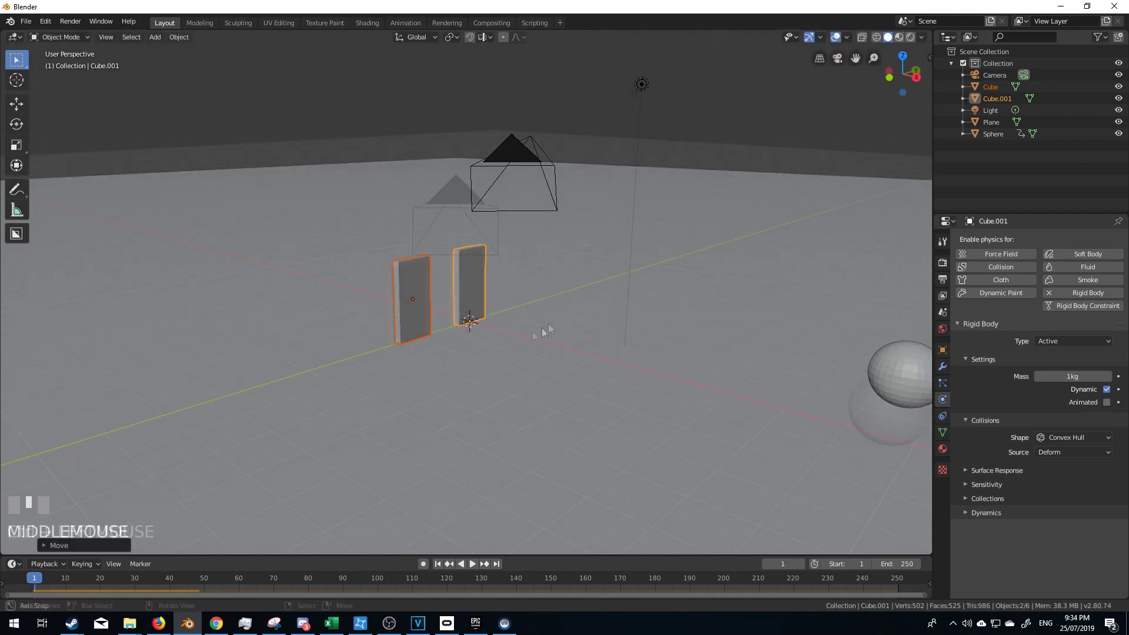
pyautogui.moveTo(553, 319); pyautogui.dragTo(421, 340, button='middle')
pyautogui.scroll(-2, 421, 340)
# Step: Test-run the simulation, then reposition the ground plane
pyautogui.click(473, 564)
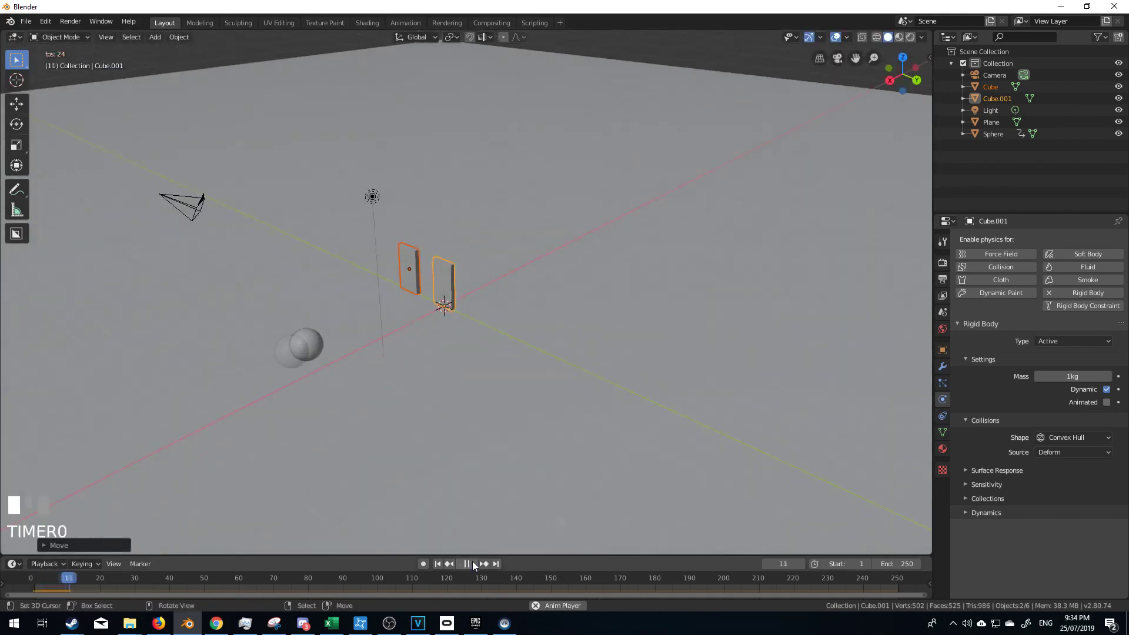
pyautogui.click(471, 563)
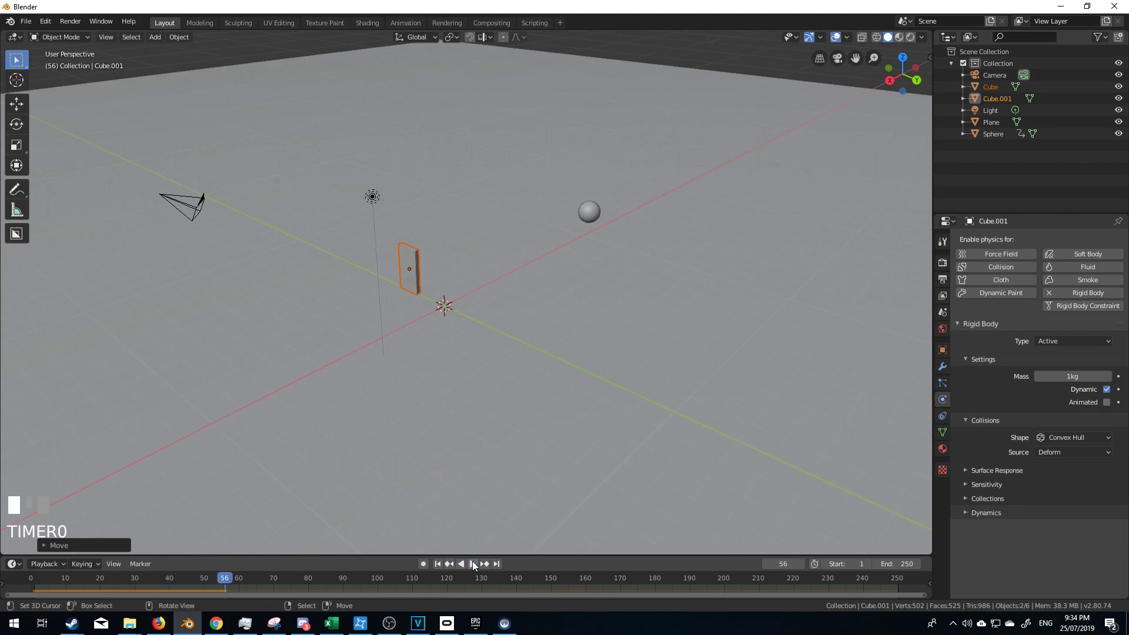
pyautogui.click(470, 424)
pyautogui.moveTo(470, 425); pyautogui.dragTo(487, 408, button='middle')
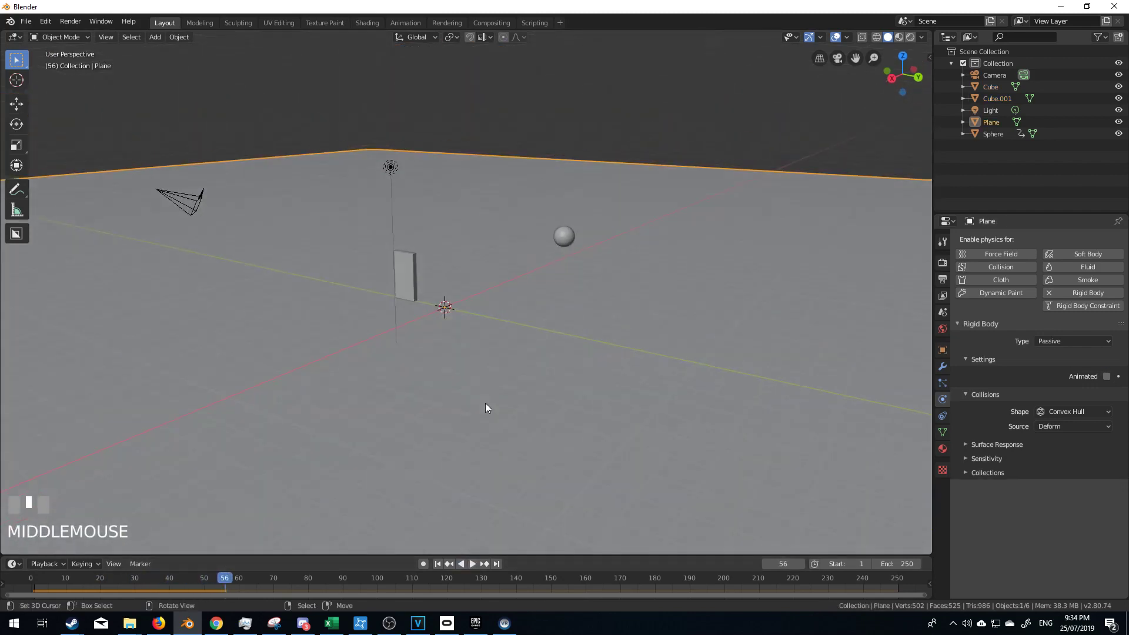
pyautogui.press('g')
pyautogui.keyDown('shift'); pyautogui.click(336, 591); pyautogui.keyUp('shift')
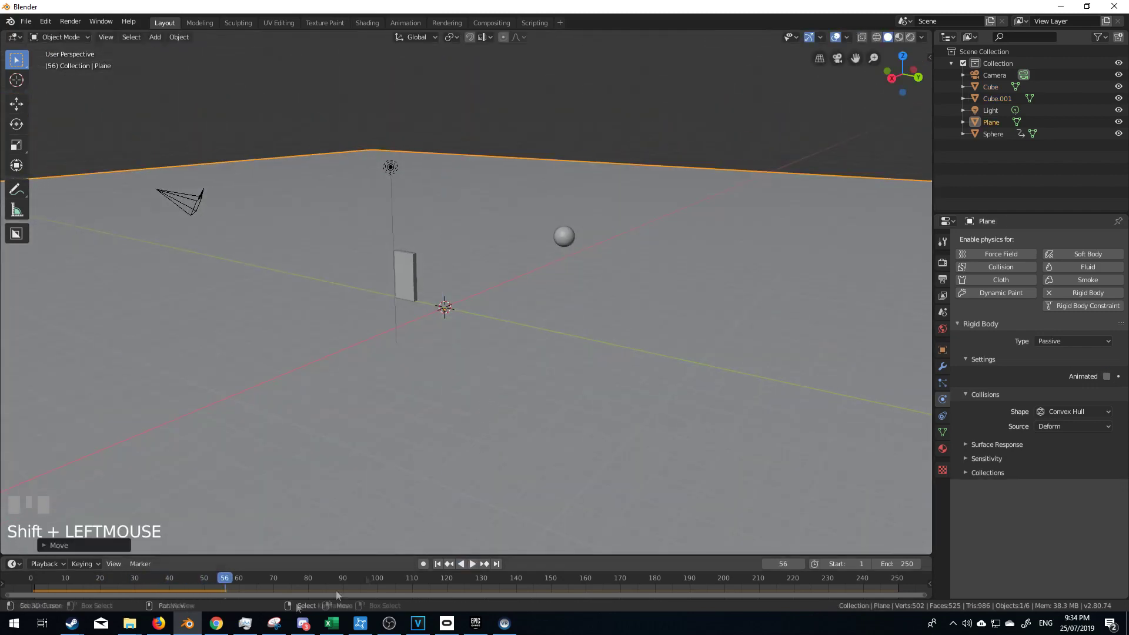
# Step: Replay from frame 1, selecting Cube.001 and stopping once the sphere topples it
pyautogui.click(441, 564)
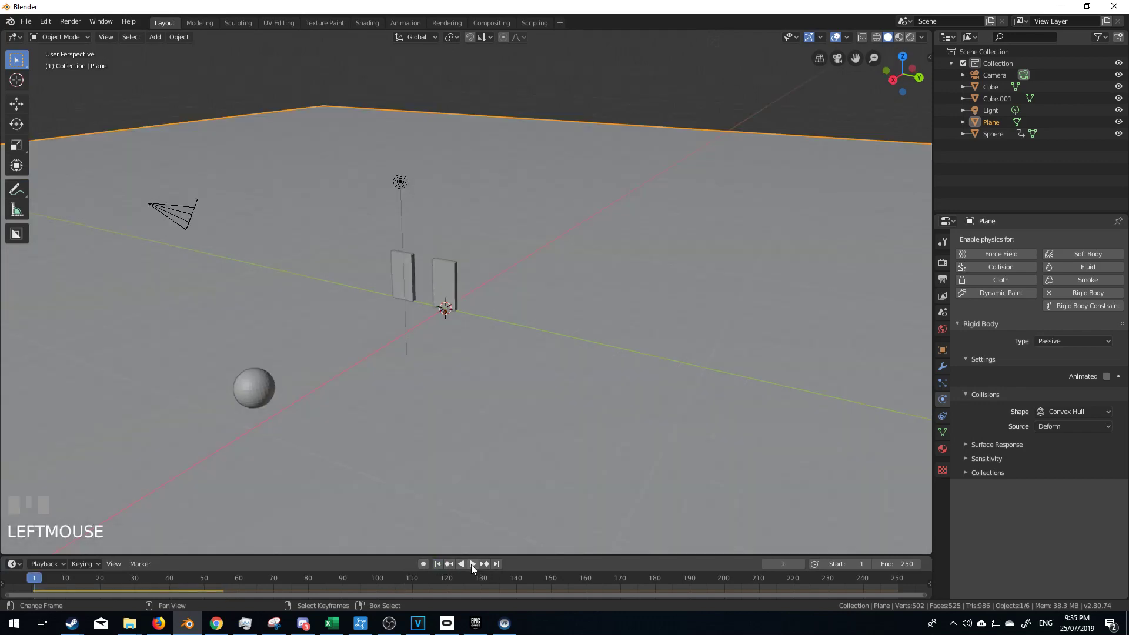
pyautogui.click(472, 564)
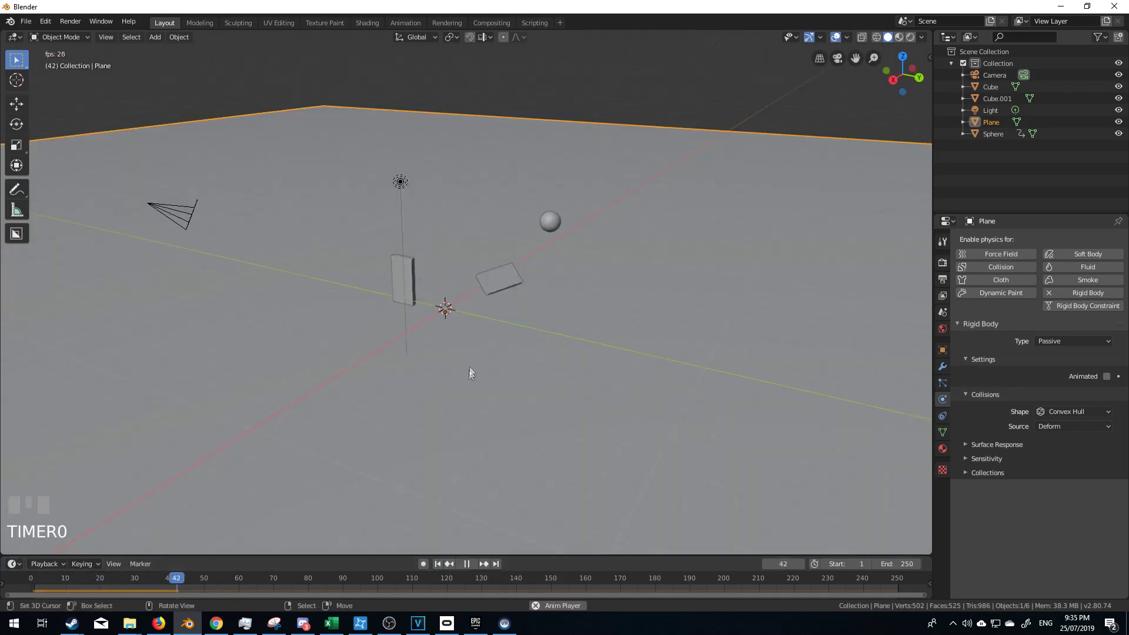
pyautogui.click(492, 291)
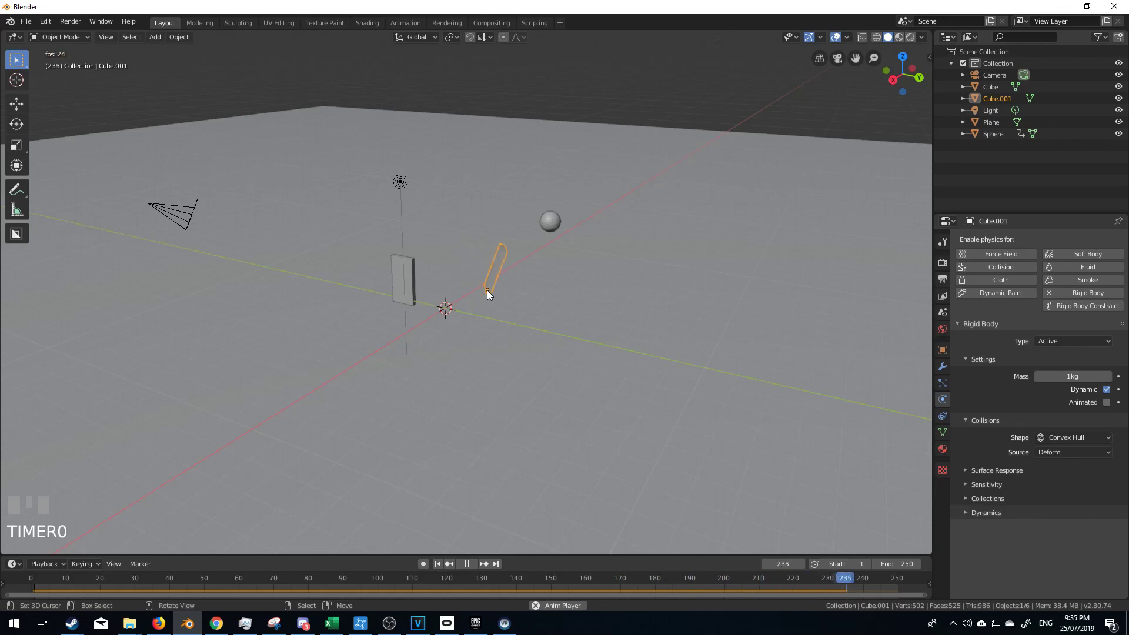
pyautogui.click(466, 564)
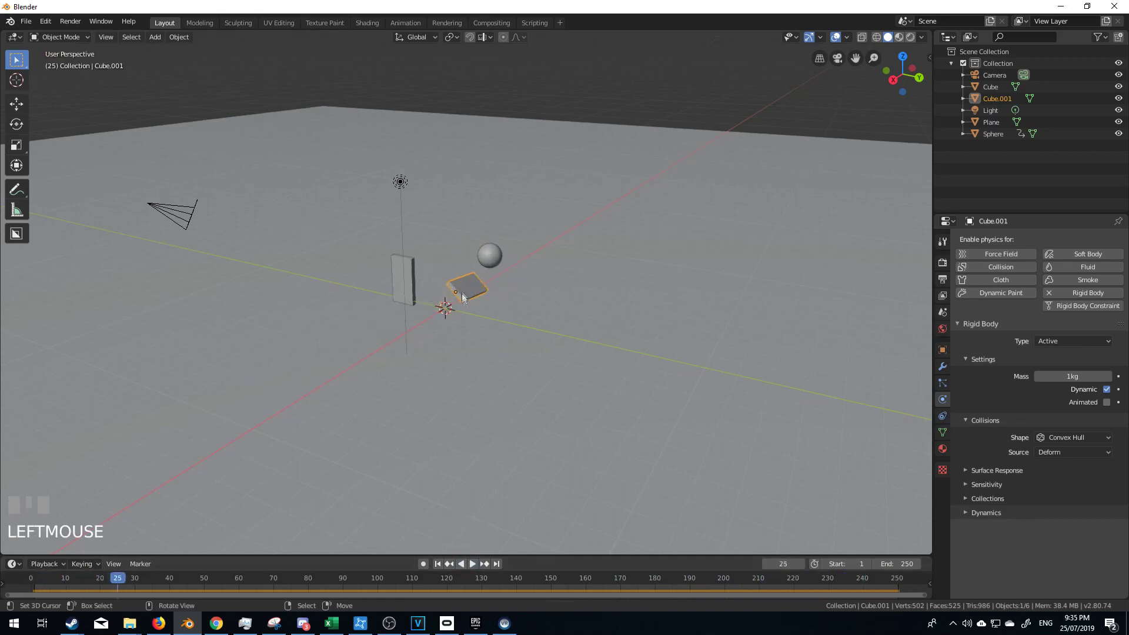
# Step: Delete the toppled Cube.001 and rewind the timeline to frame 0
pyautogui.rightClick(463, 291)
pyautogui.press('Delete')
pyautogui.rightClick(414, 288)
pyautogui.moveTo(414, 288); pyautogui.dragTo(434, 625, button='middle')
pyautogui.moveTo(122, 590); pyautogui.dragTo(31, 585)
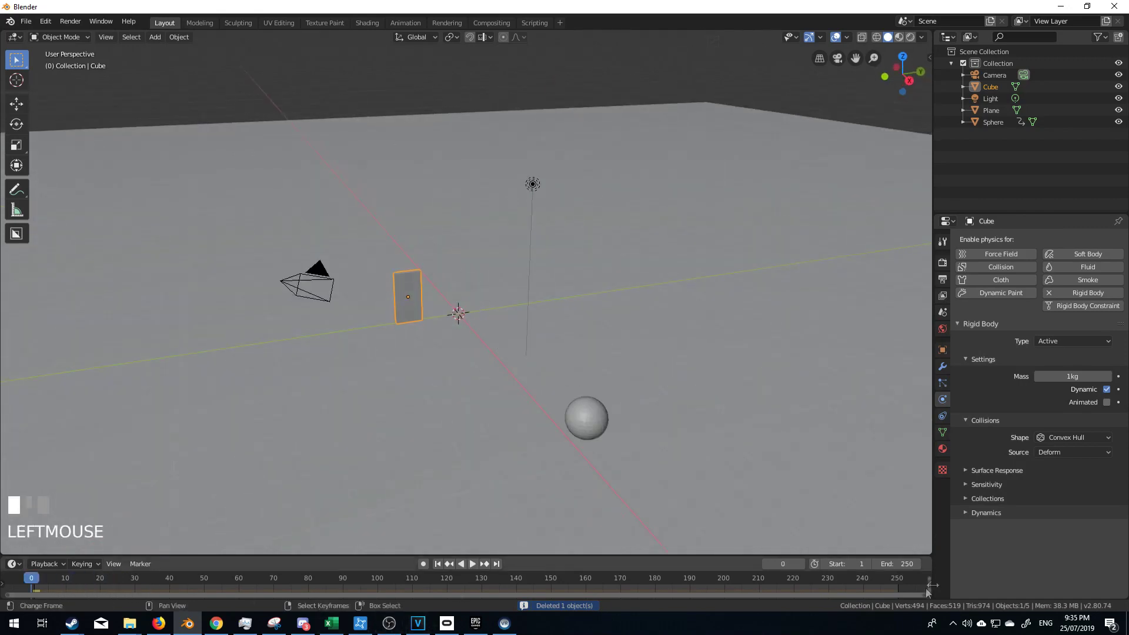
pyautogui.scroll(2, 422, 404)
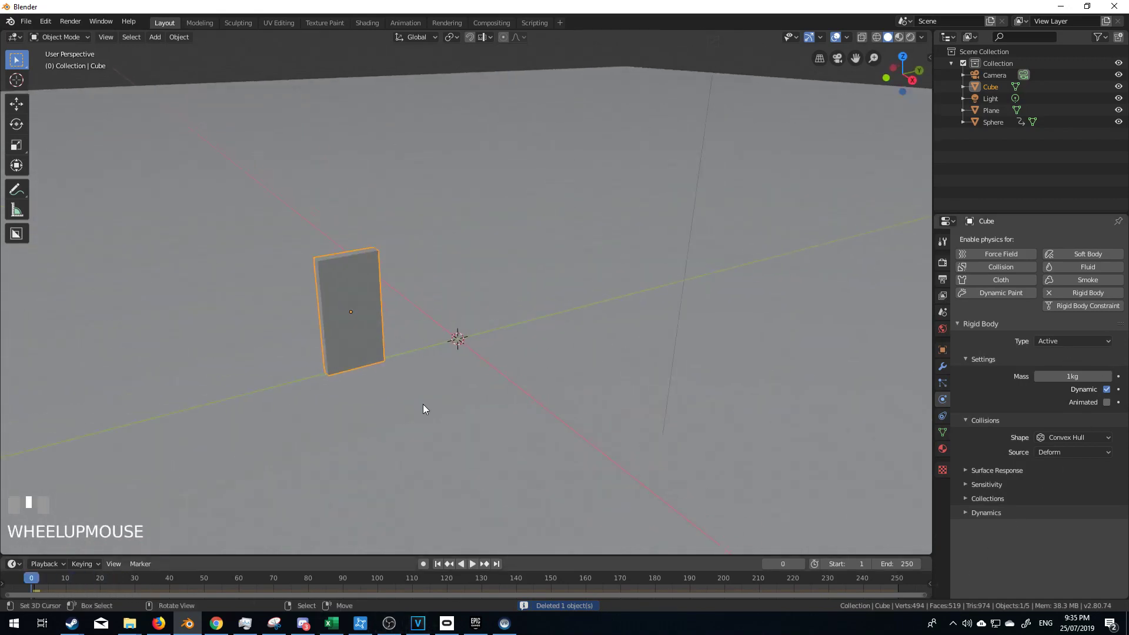
pyautogui.moveTo(428, 404); pyautogui.dragTo(395, 403, button='middle')
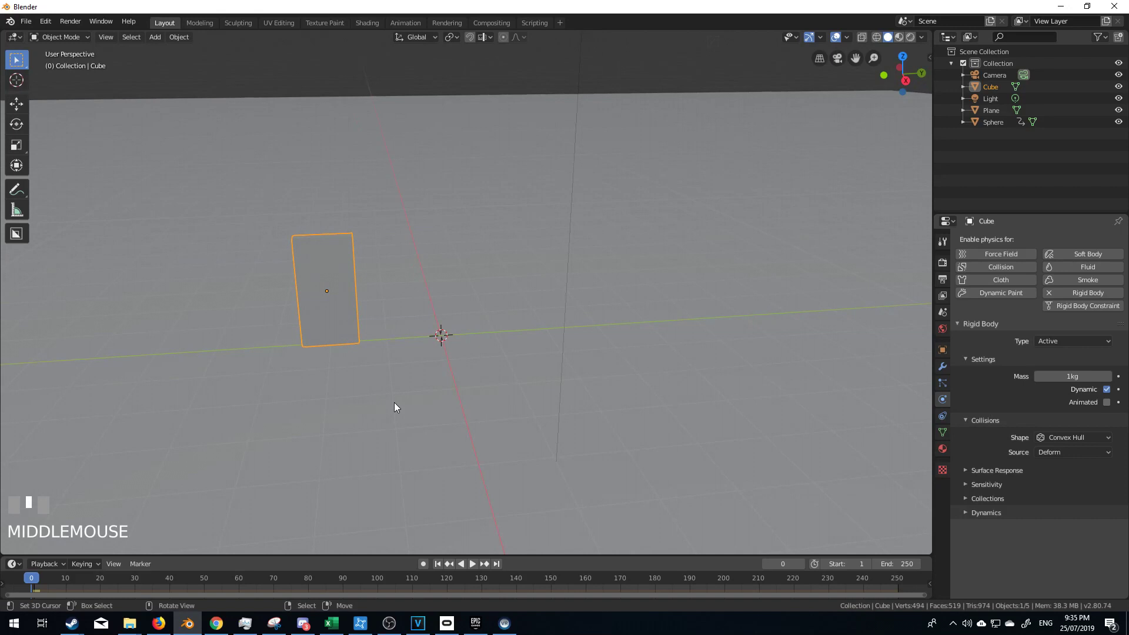
# Step: Duplicate the upright slab along X, then delete the copy
pyautogui.hotkey('shift', 'd')
pyautogui.press('x')
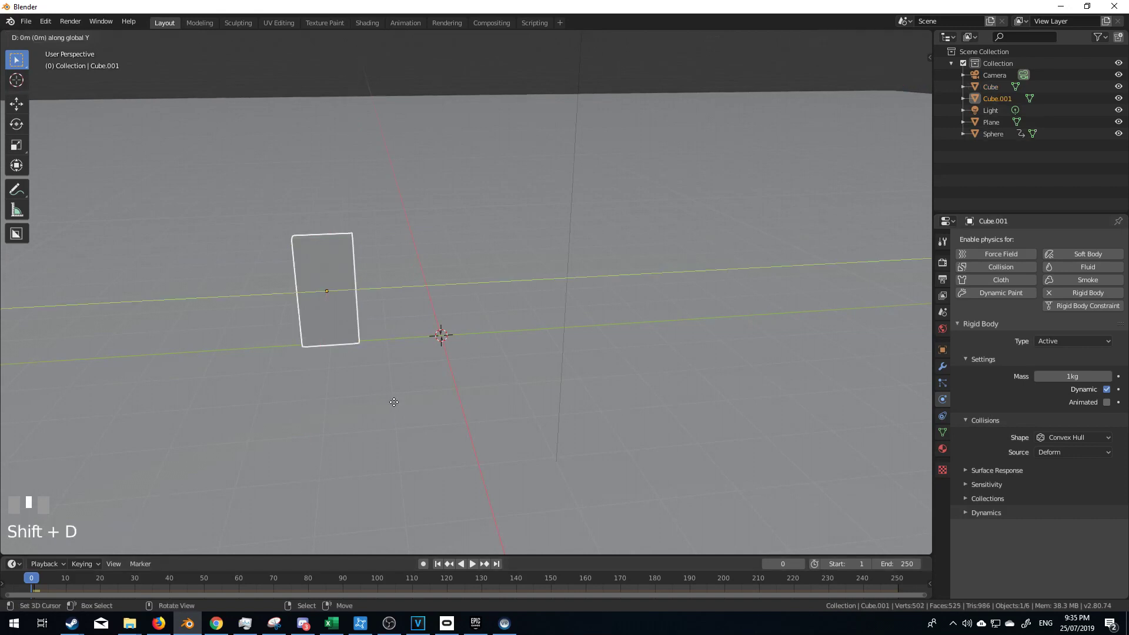
pyautogui.keyDown('ctrl'); pyautogui.click(495, 393); pyautogui.keyUp('ctrl')
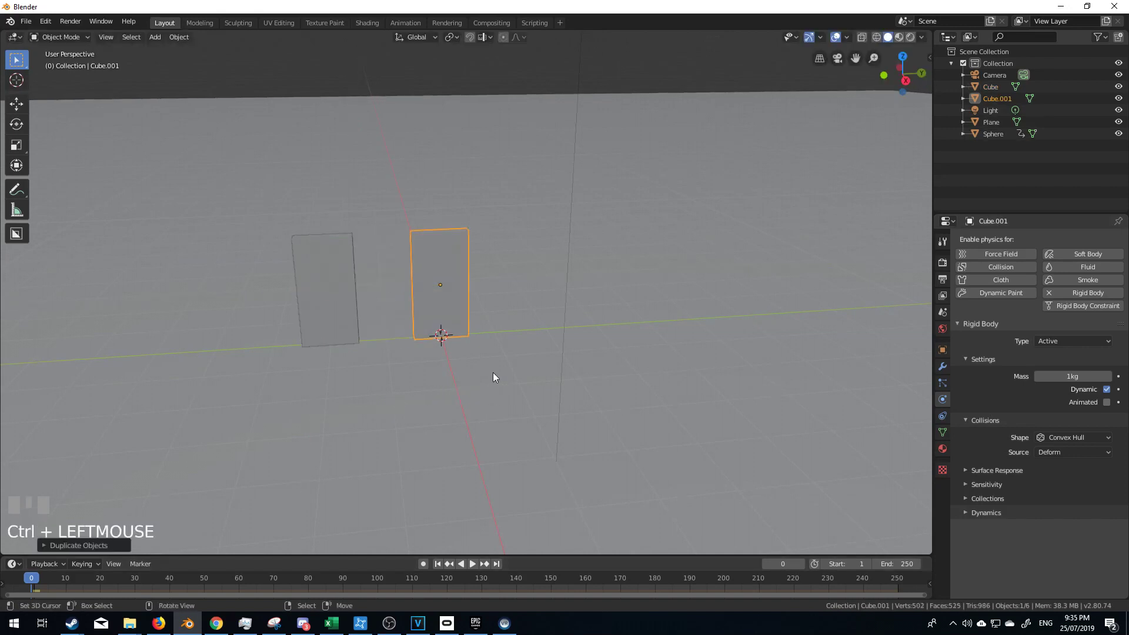
pyautogui.press('Delete')
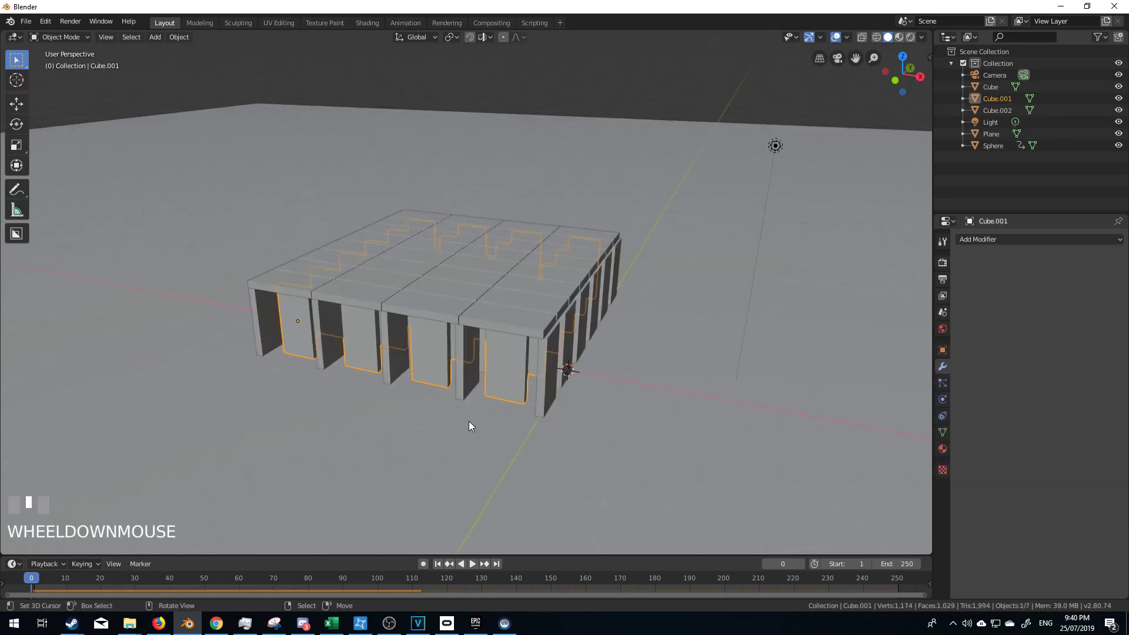
# Step: Select the pillar Cube and enter Edit Mode with all 240 vertices of the roofed grid selected
pyautogui.rightClick(545, 377)
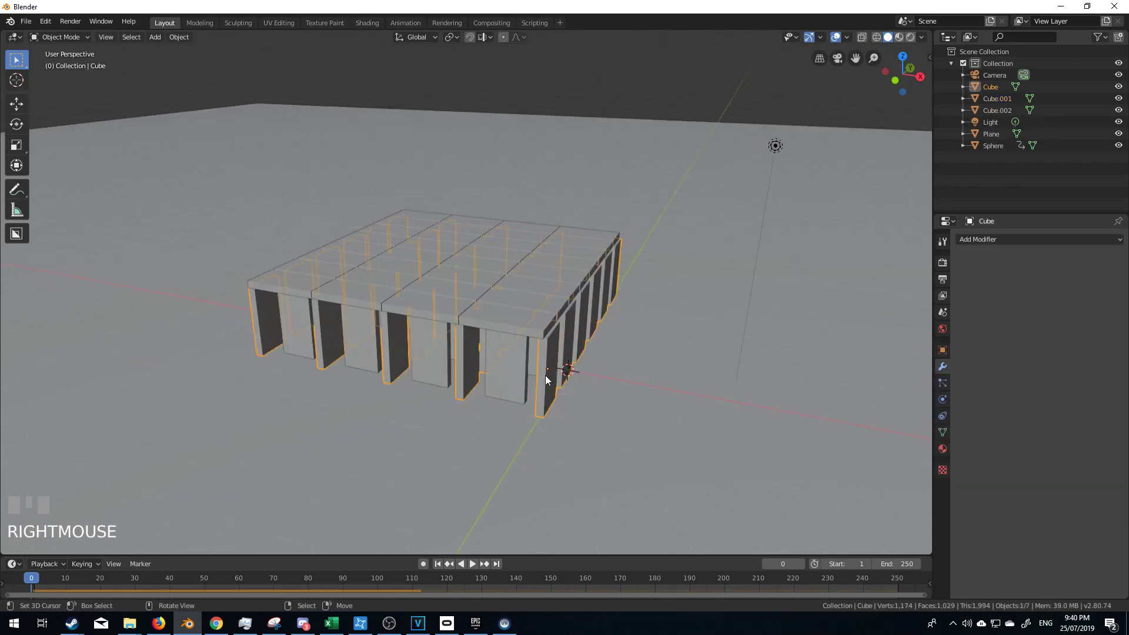
pyautogui.moveTo(546, 375); pyautogui.dragTo(513, 421, button='middle')
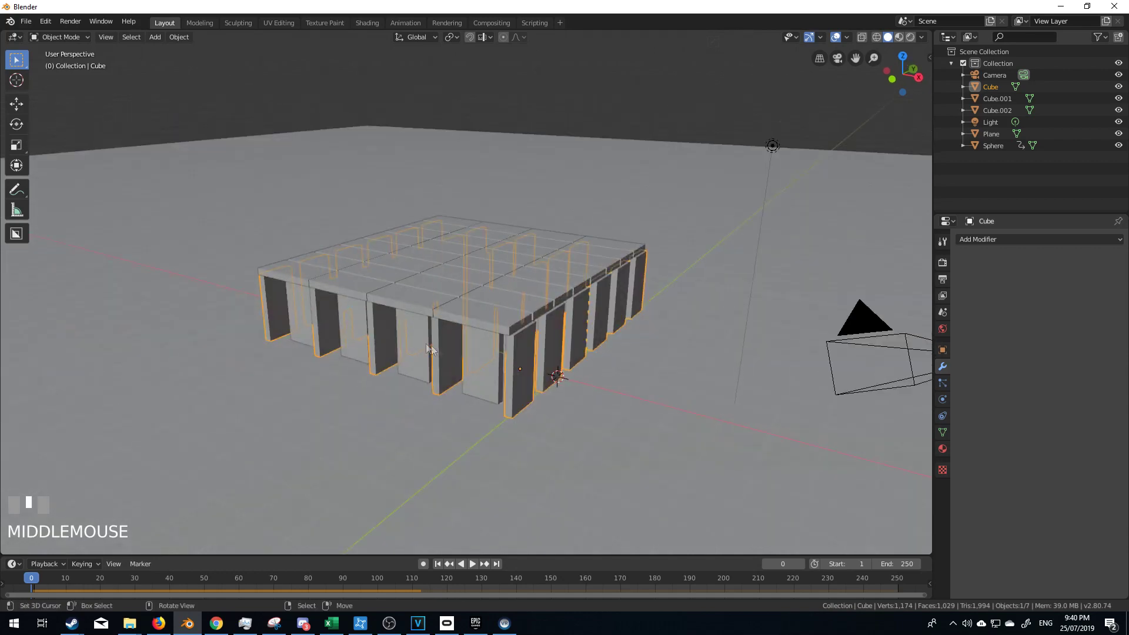
pyautogui.press('Tab')
pyautogui.press('a')
pyautogui.moveTo(691, 259); pyautogui.dragTo(671, 279, button='middle')
pyautogui.moveTo(416, 336)
pyautogui.mouseDown(button='middle')
pyautogui.moveTo(517, 324)
pyautogui.moveTo(410, 339)
pyautogui.mouseUp(button='middle')
pyautogui.press('Tab')
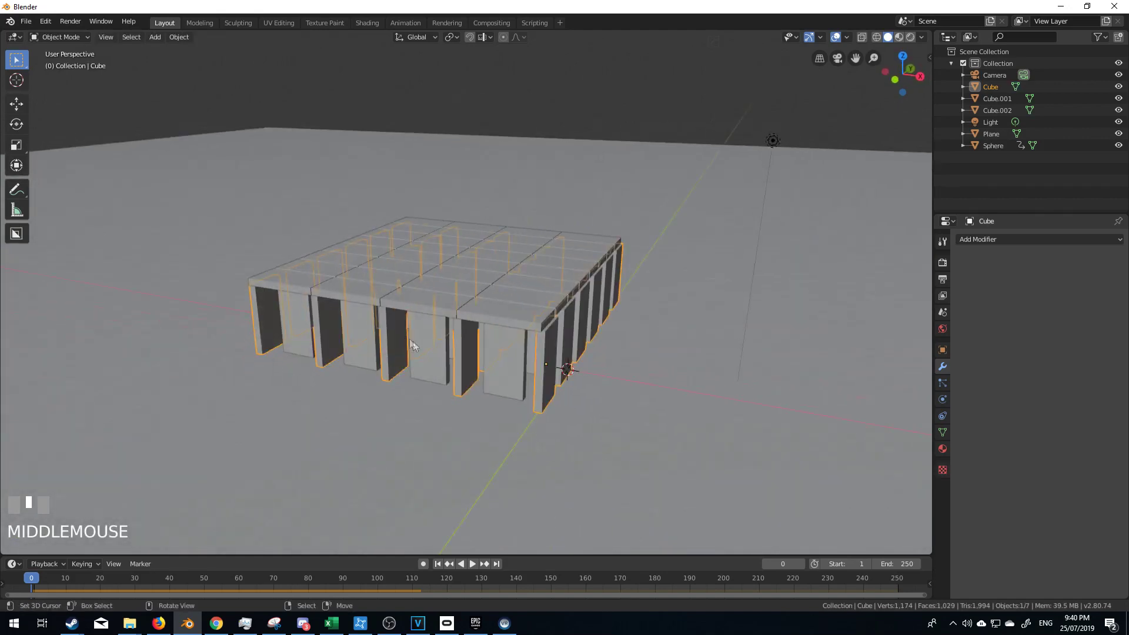
pyautogui.rightClick(552, 377)
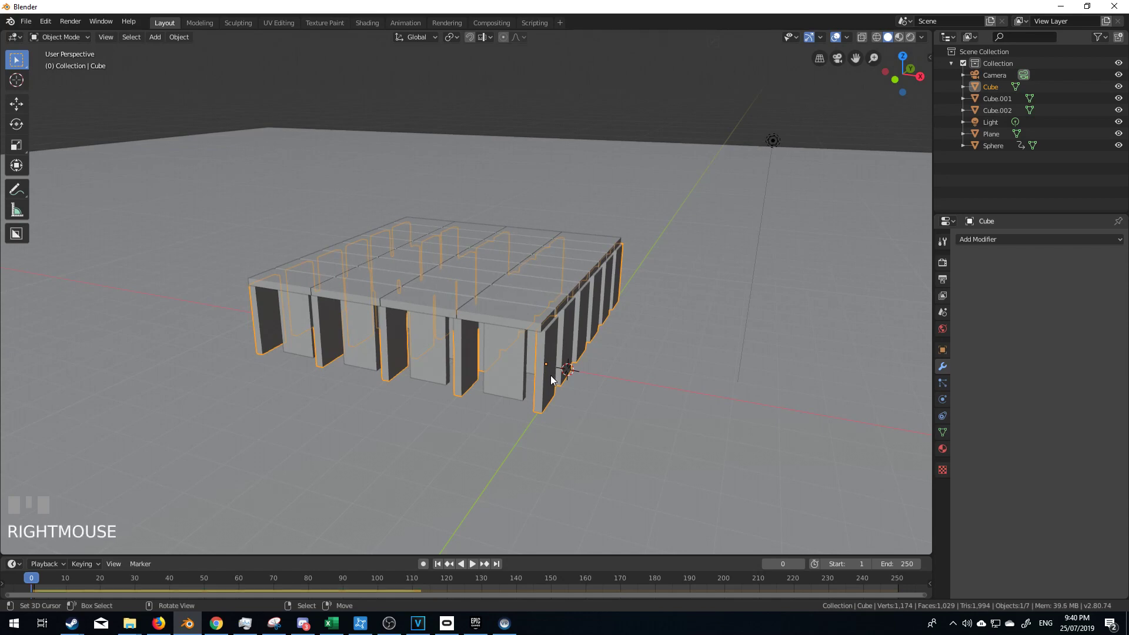
pyautogui.press('Tab')
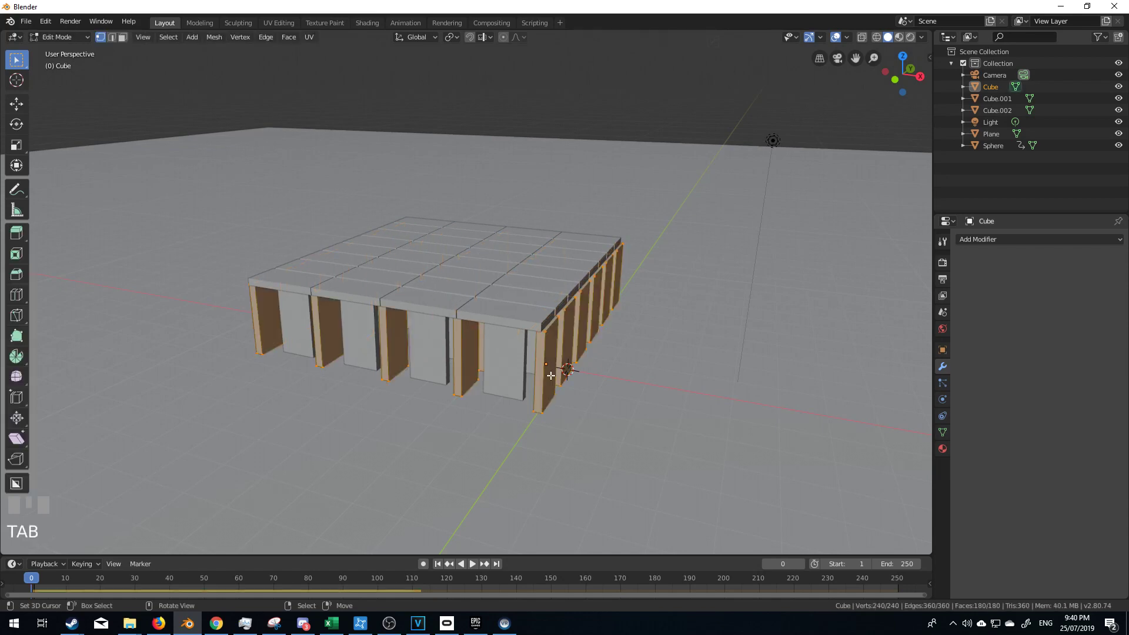
# Step: Separate the pillars mesh (Cube) into one object per loose part
pyautogui.press('p')
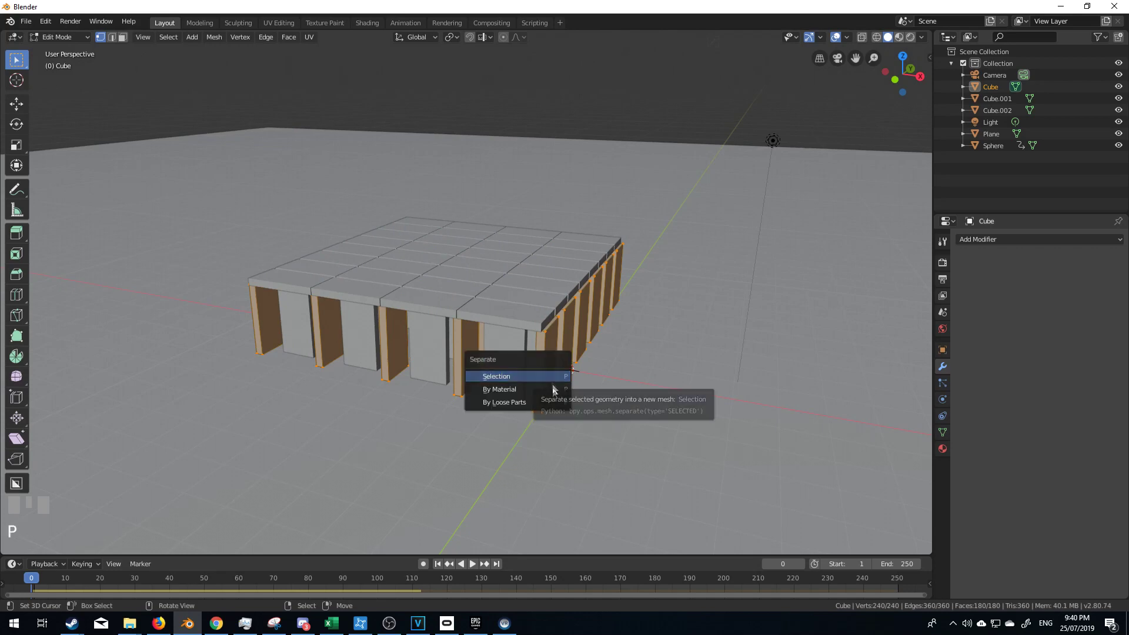
pyautogui.click(551, 403)
pyautogui.moveTo(550, 400); pyautogui.dragTo(541, 359, button='middle')
pyautogui.press('Tab')
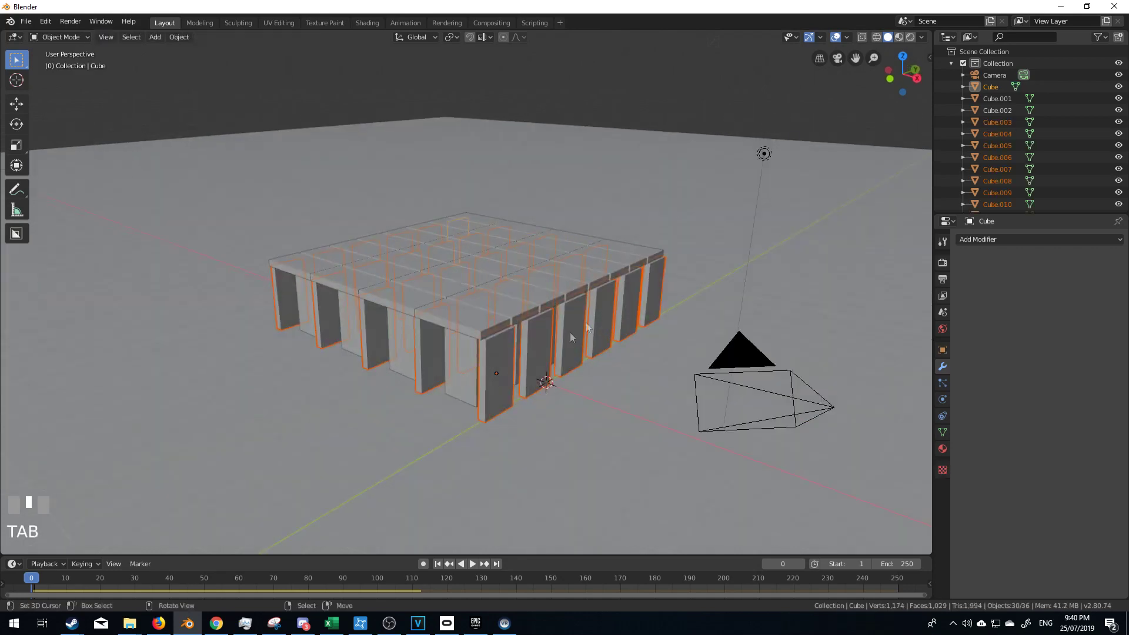
# Step: Separate the inner wall panels (Cube.001) into separate objects by loose parts
pyautogui.rightClick(467, 385)
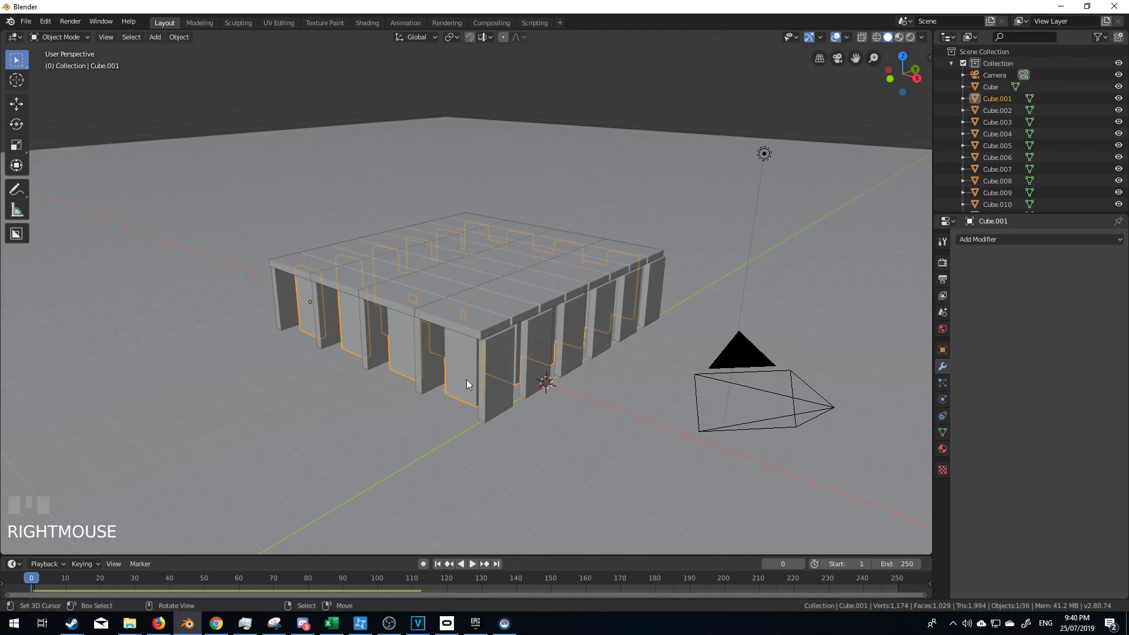
pyautogui.press('p')
pyautogui.press('Tab')
pyautogui.press('a')
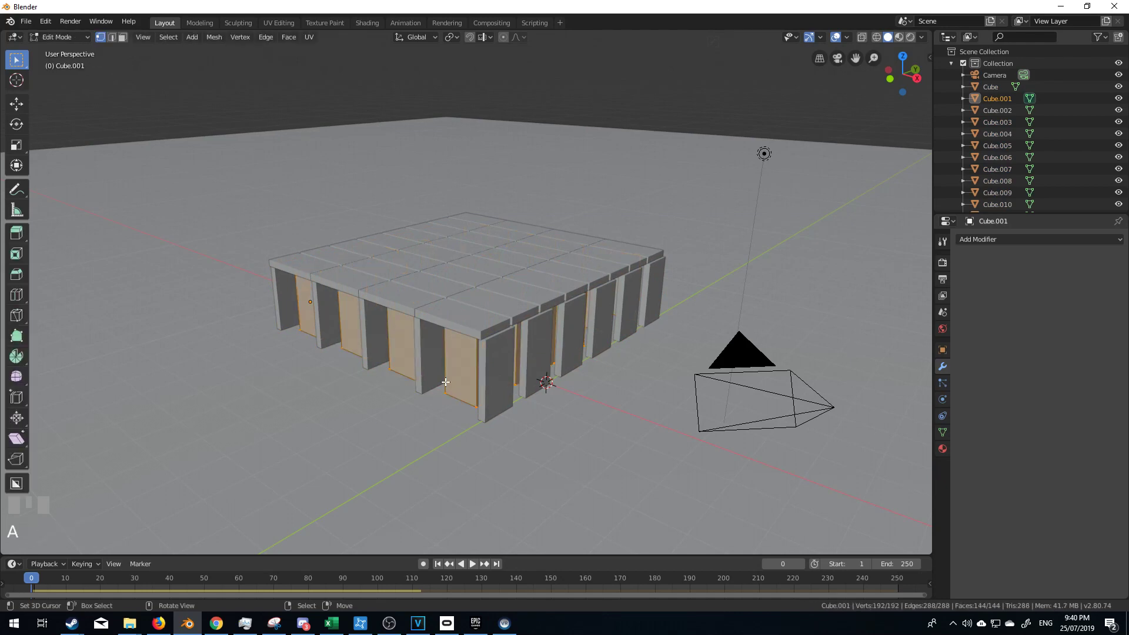
pyautogui.press('p')
pyautogui.click(446, 382)
pyautogui.press('Tab')
# Step: Separate the roof slab (Cube.002) into individual tile objects by loose parts
pyautogui.rightClick(513, 326)
pyautogui.press('Tab')
pyautogui.press('p')
pyautogui.click(513, 326)
pyautogui.press('Tab')
pyautogui.moveTo(513, 326); pyautogui.dragTo(456, 360, button='middle')
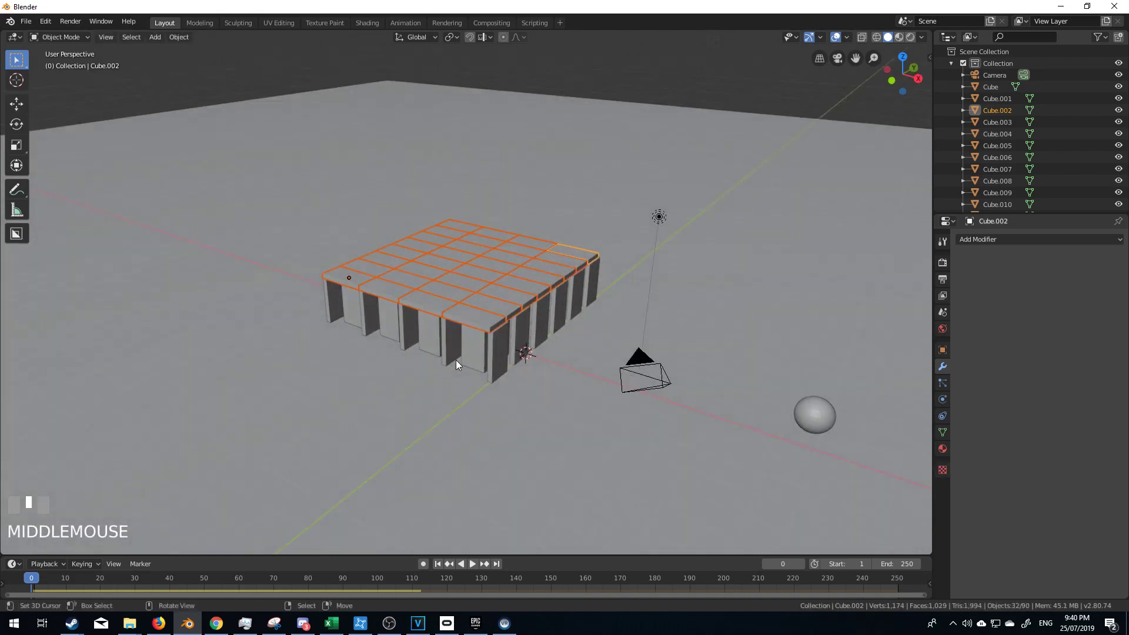
pyautogui.rightClick(565, 259)
pyautogui.rightClick(433, 244)
pyautogui.rightClick(505, 350)
pyautogui.rightClick(538, 322)
pyautogui.rightClick(575, 294)
pyautogui.click(443, 563)
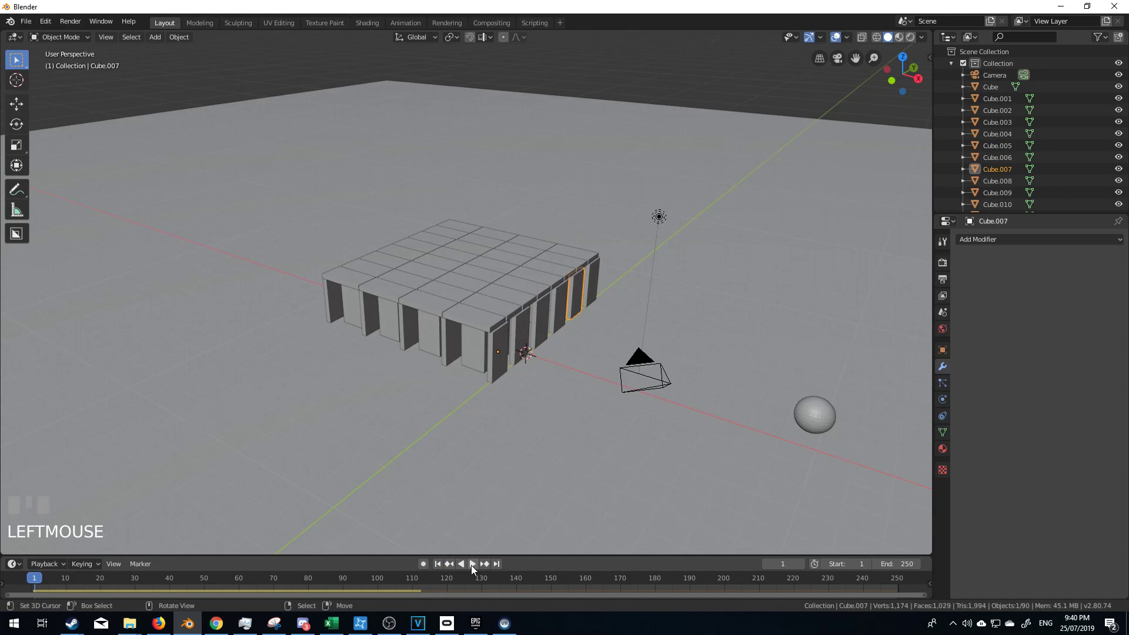
pyautogui.click(471, 566)
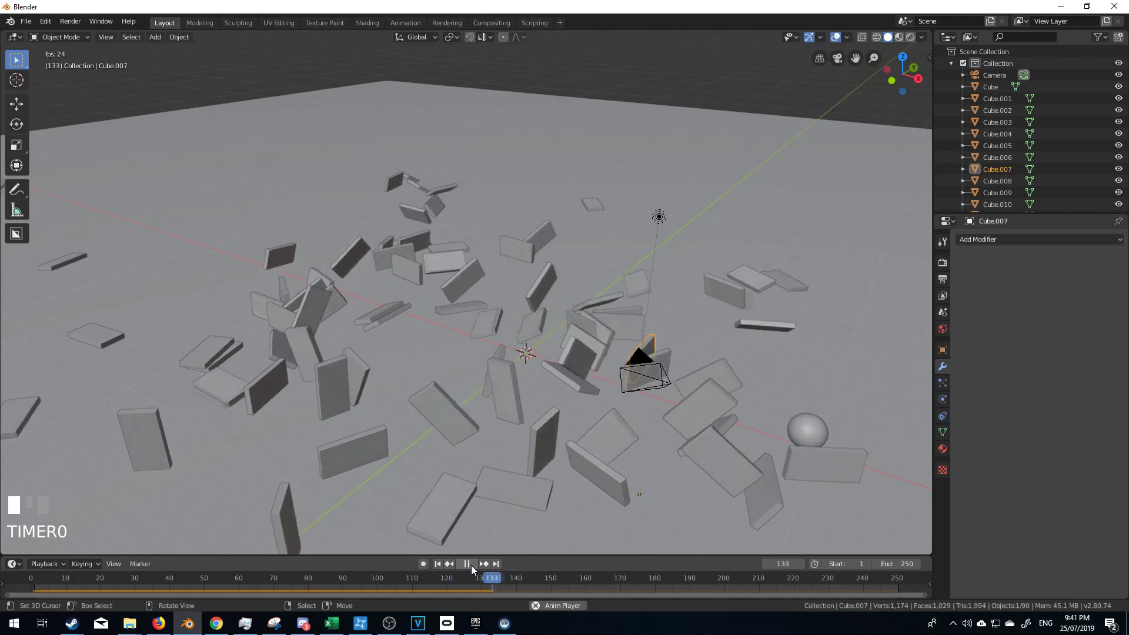
pyautogui.click(427, 584)
pyautogui.press('Escape')
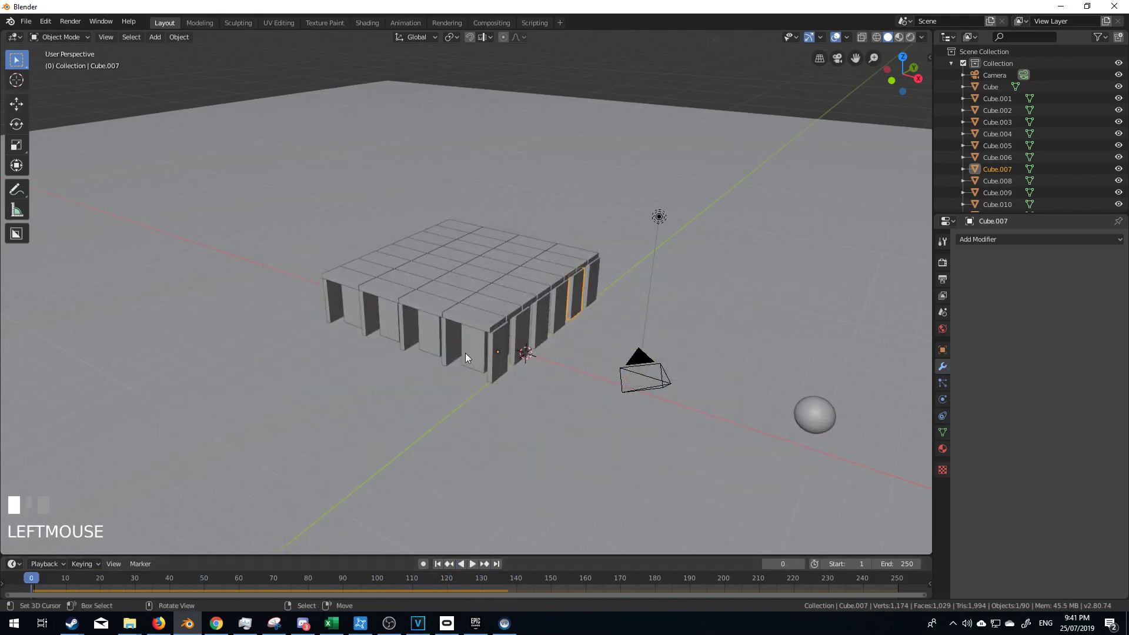
# Step: Box-select all tiles and pillars, set each origin to its geometry, and go to frame 1
pyautogui.press('KP_3')
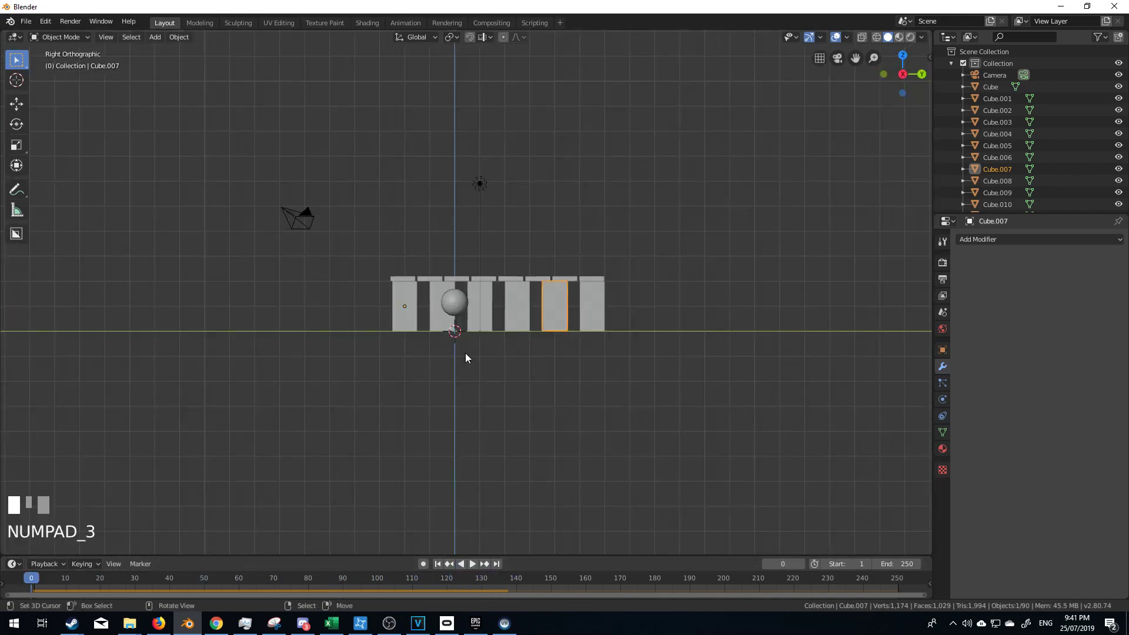
pyautogui.press('KP_1')
pyautogui.press('b')
pyautogui.moveTo(575, 271); pyautogui.dragTo(269, 308)
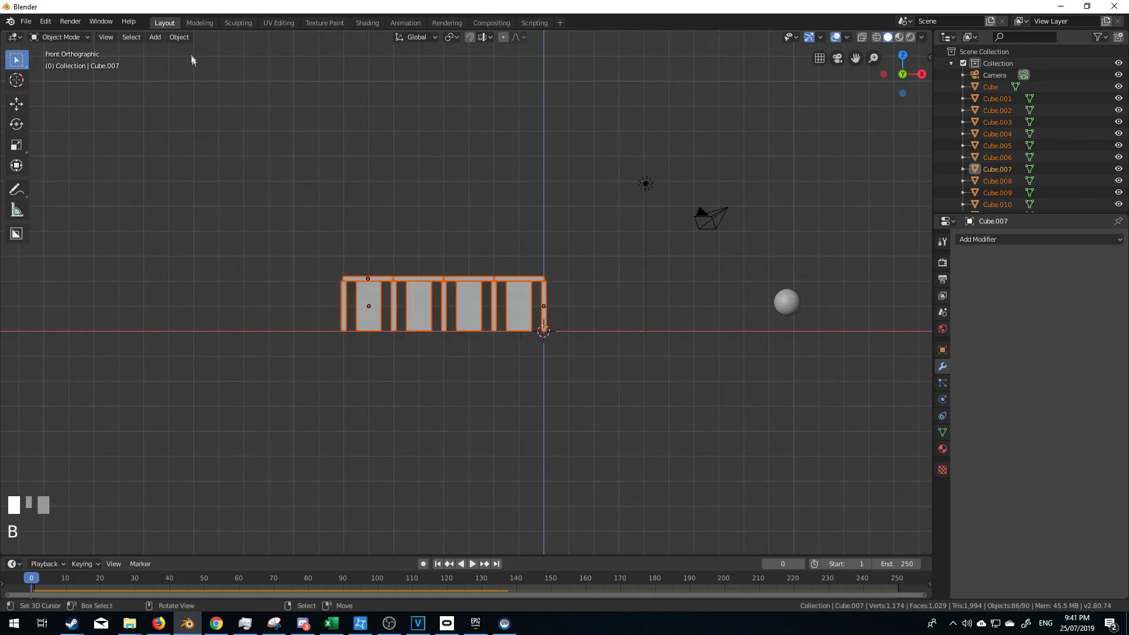
pyautogui.click(179, 37)
pyautogui.moveTo(212, 62)
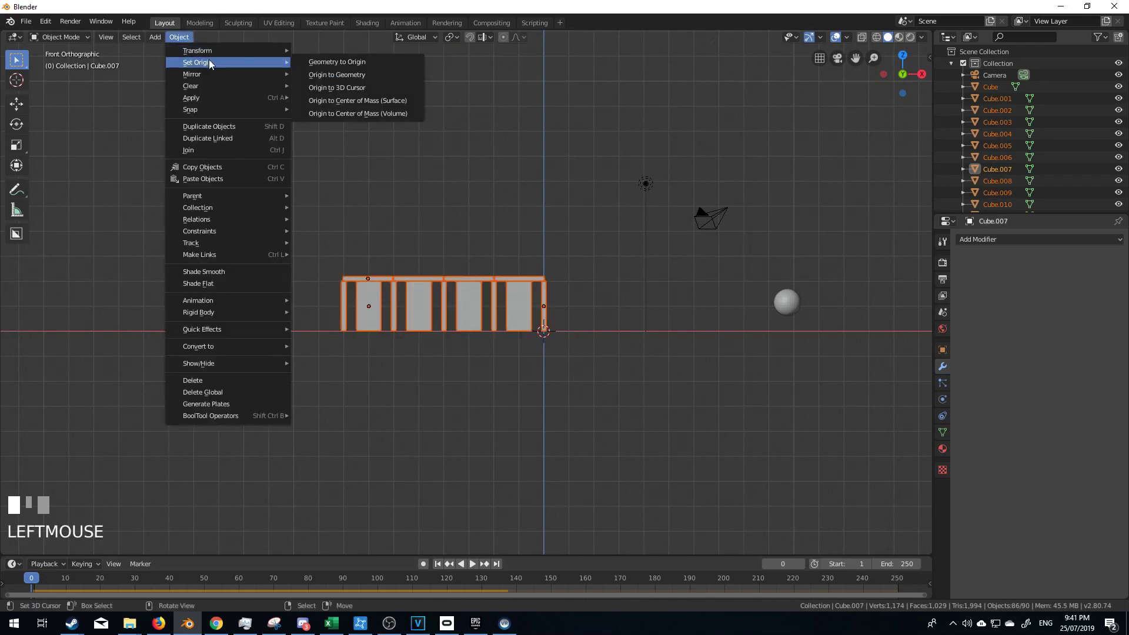
pyautogui.click(355, 80)
pyautogui.moveTo(497, 222); pyautogui.dragTo(520, 266, button='middle')
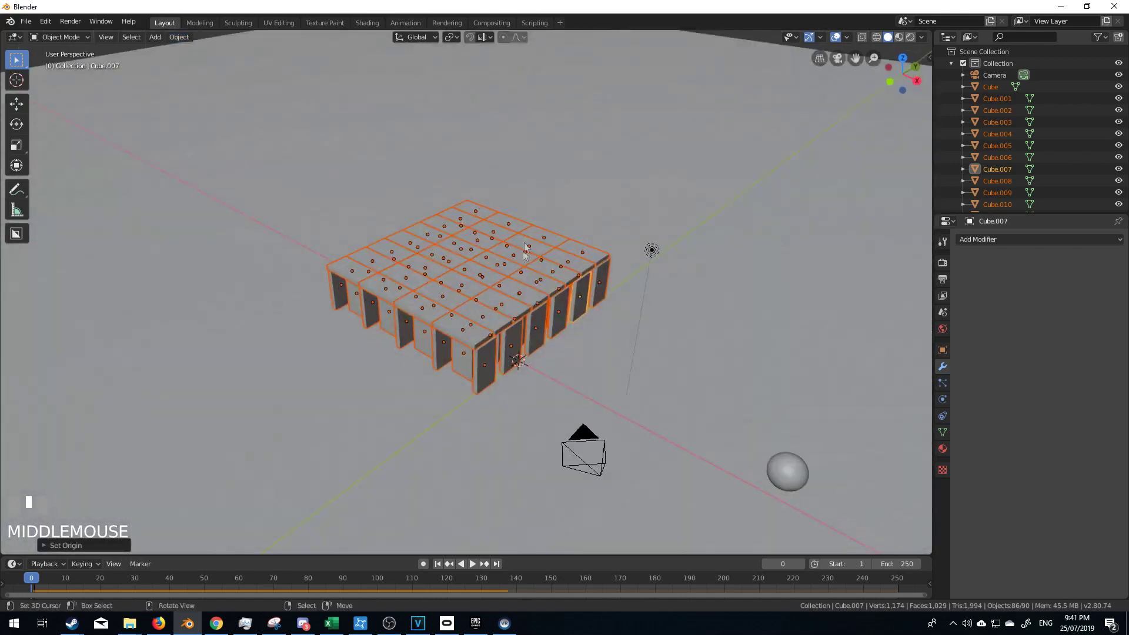
pyautogui.click(438, 563)
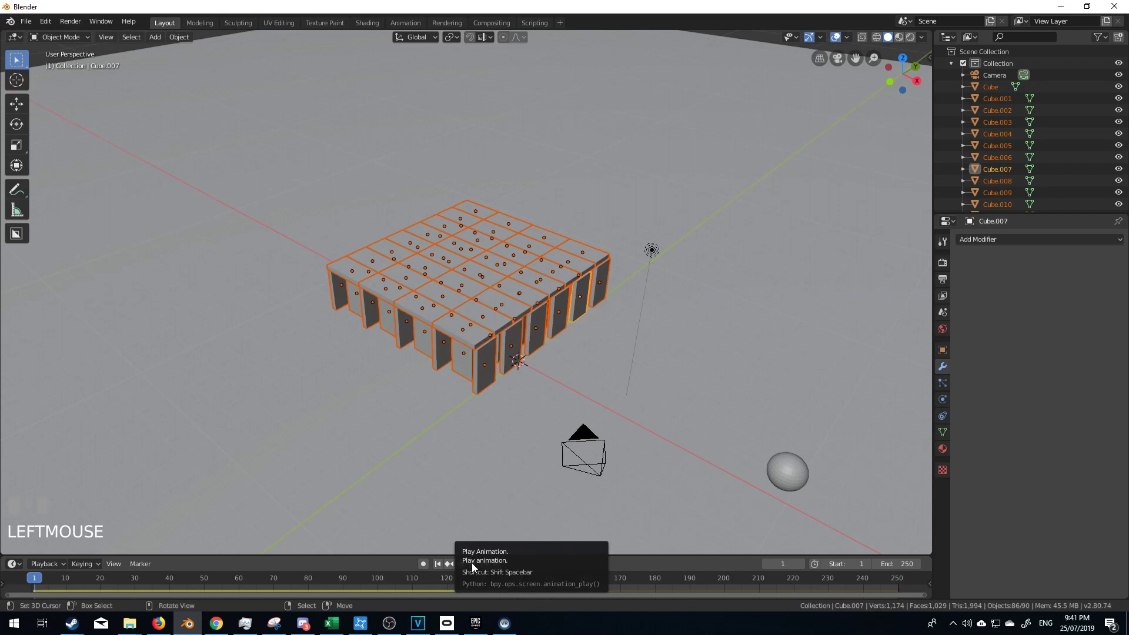
# Step: Play the rigid-body simulation twice to watch the slabs topple, then rewind to the start
pyautogui.click(472, 563)
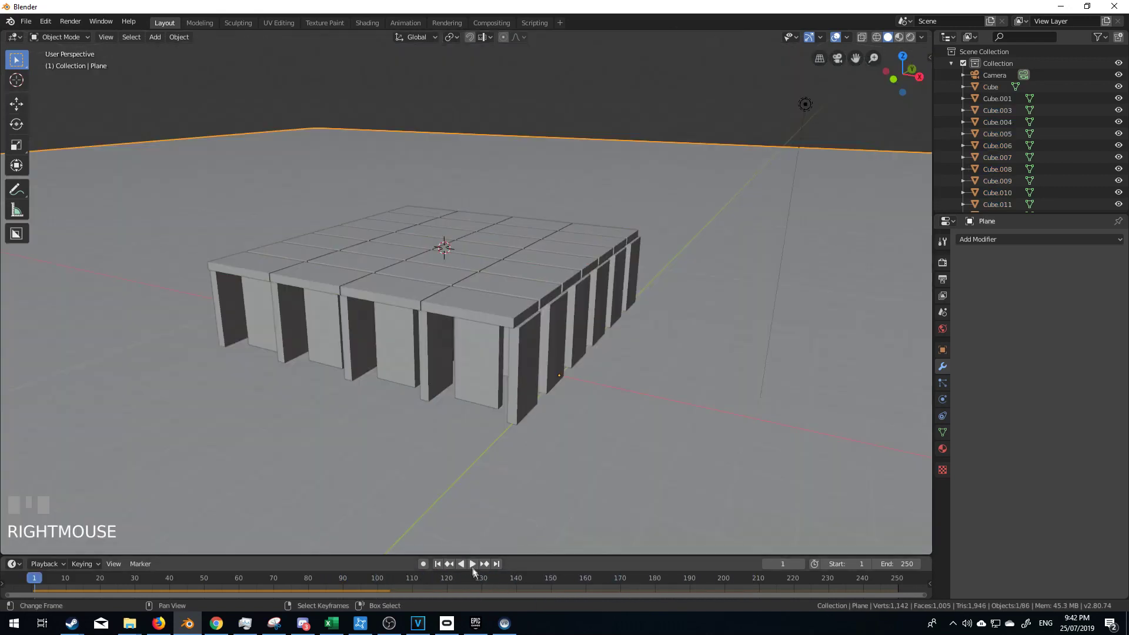
pyautogui.click(472, 564)
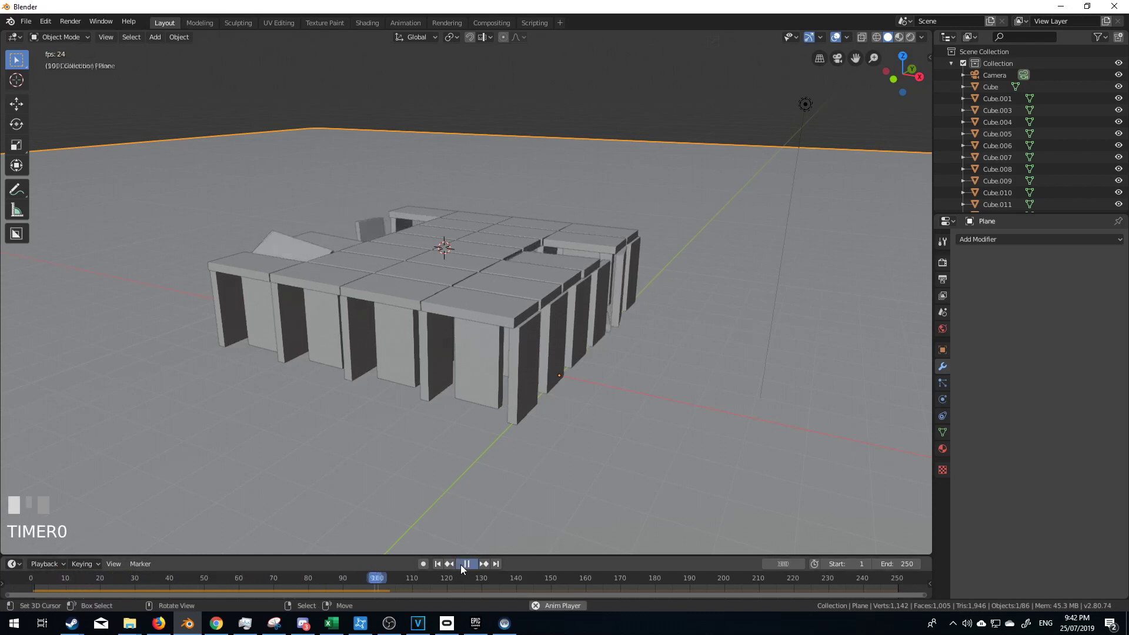
pyautogui.click(32, 575)
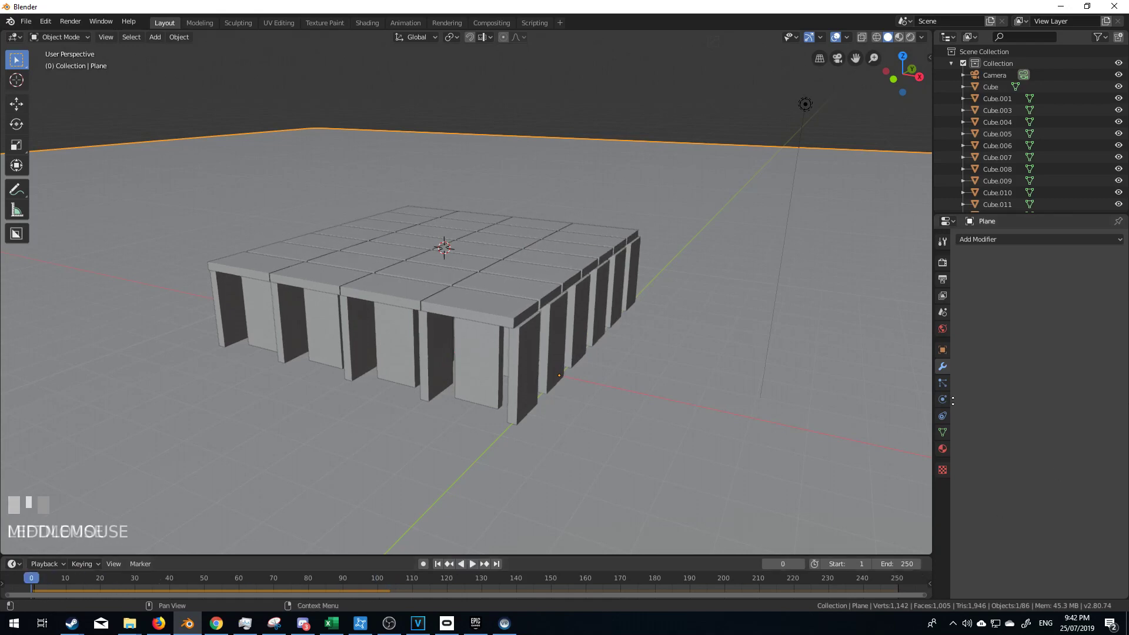
# Step: Enable rigid body Deactivation with Start Deactivated on the front corner pillar
pyautogui.rightClick(533, 370)
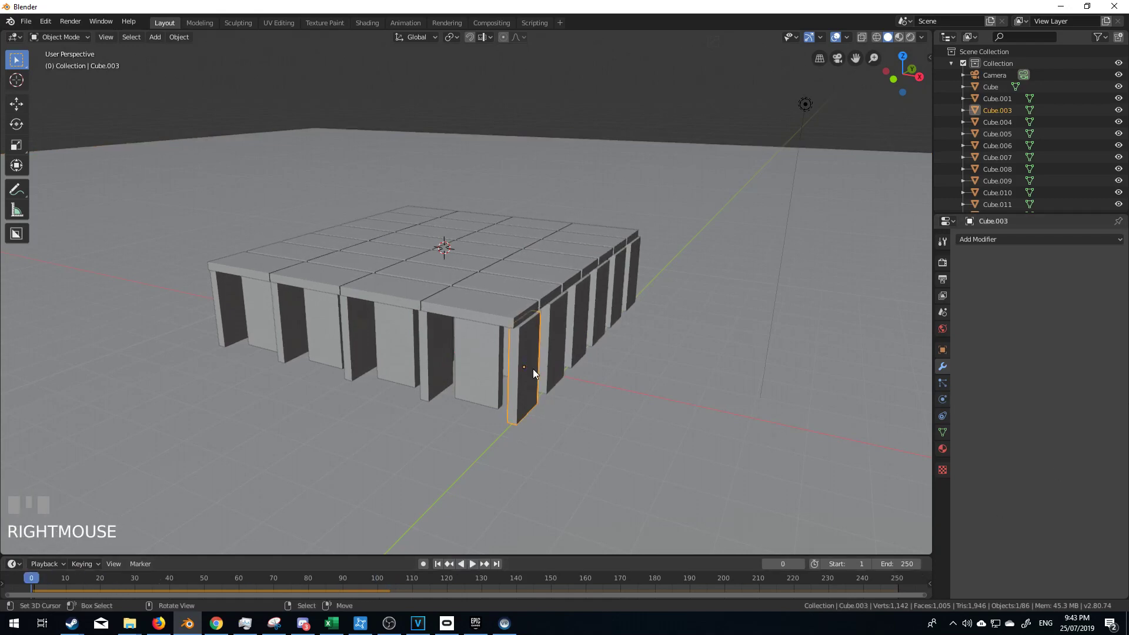
pyautogui.click(943, 400)
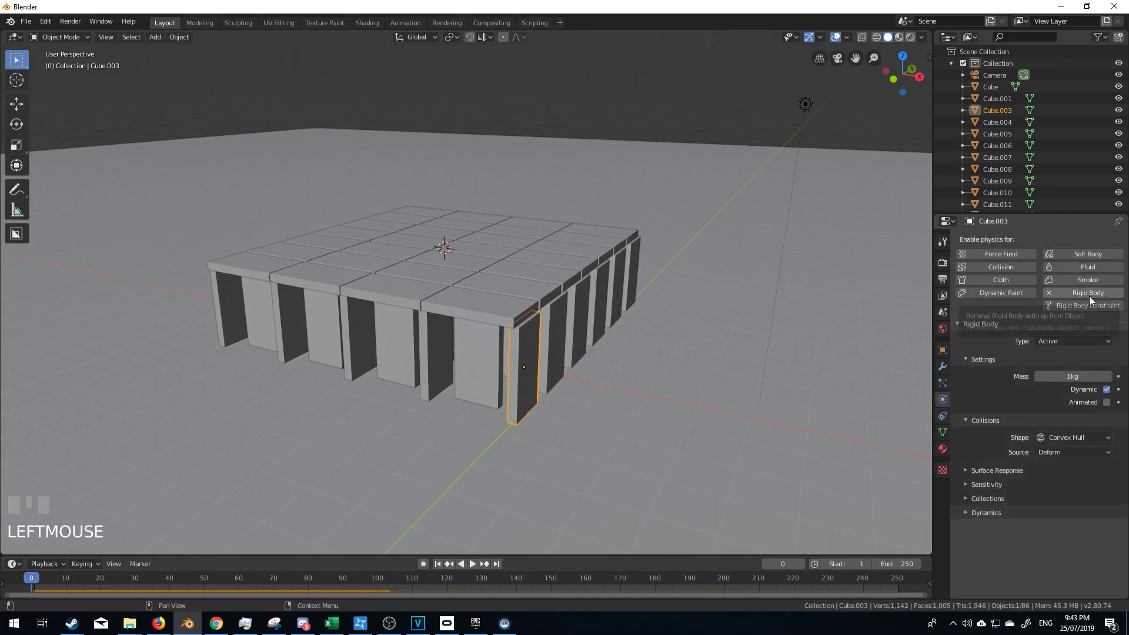
pyautogui.click(977, 512)
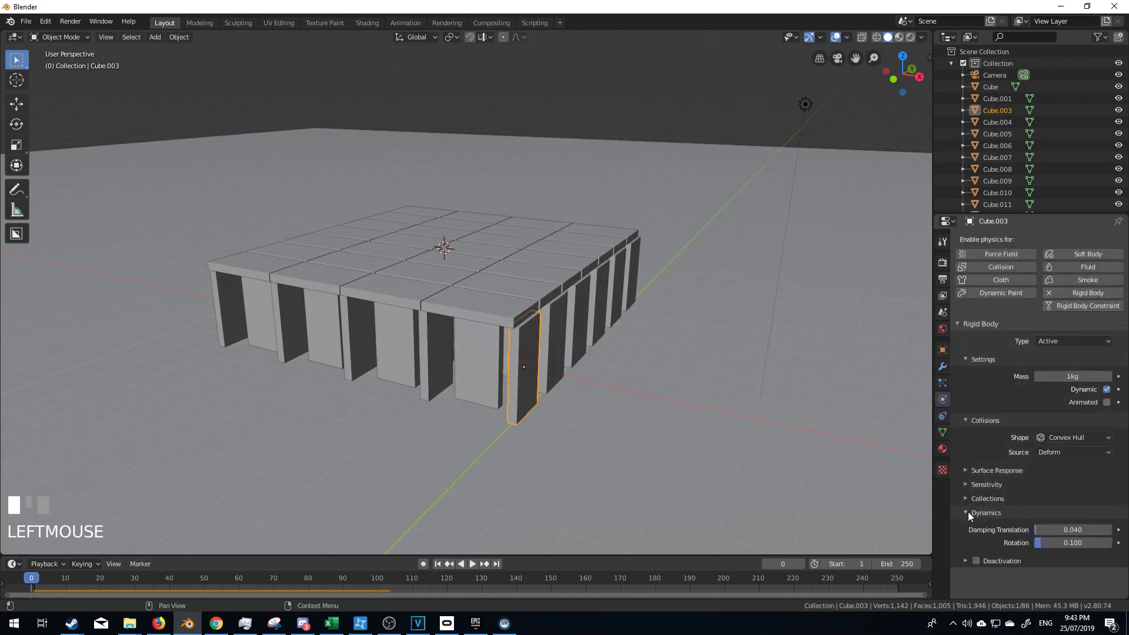
pyautogui.click(977, 562)
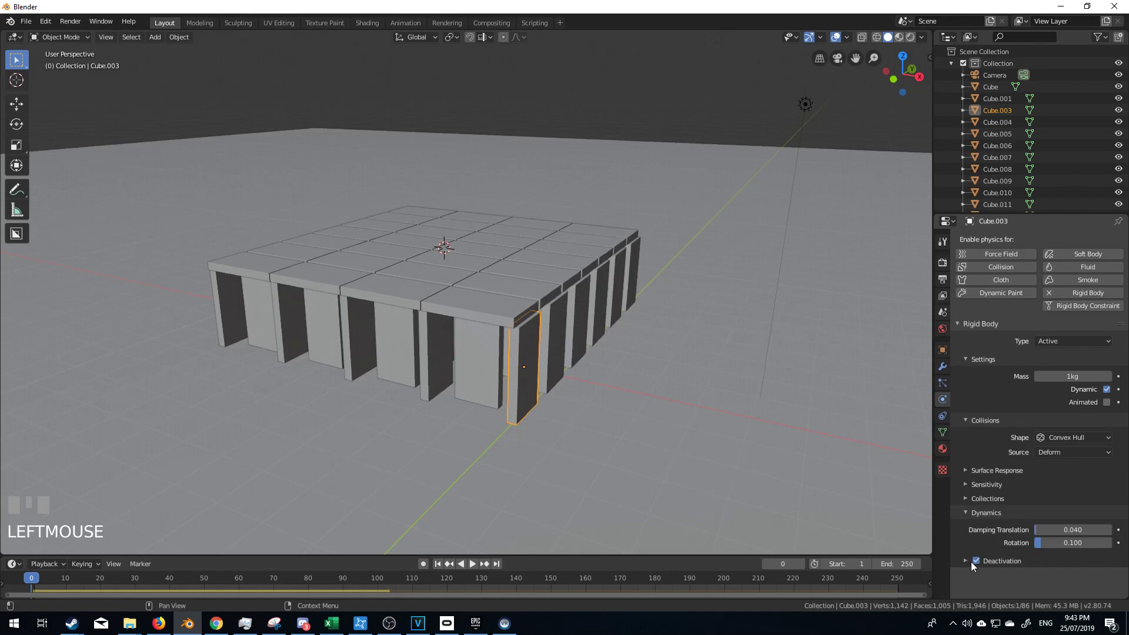
pyautogui.click(969, 560)
pyautogui.scroll(-1, 969, 559)
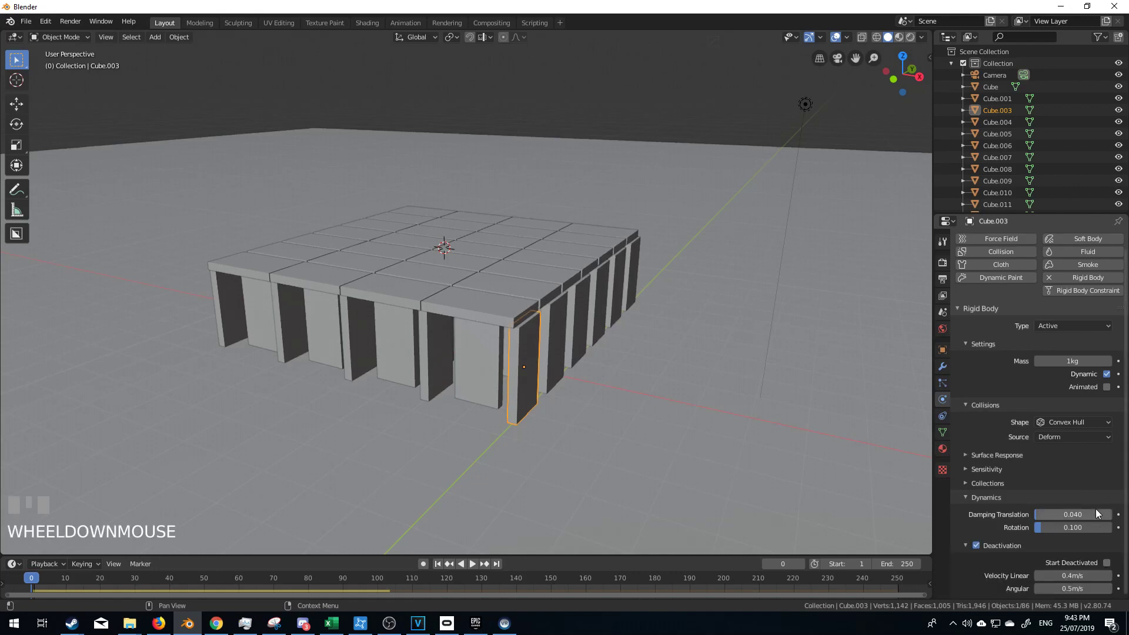
pyautogui.click(1107, 563)
# Step: Box-select every piece of the structure from the front view
pyautogui.moveTo(515, 489); pyautogui.dragTo(576, 355, button='middle')
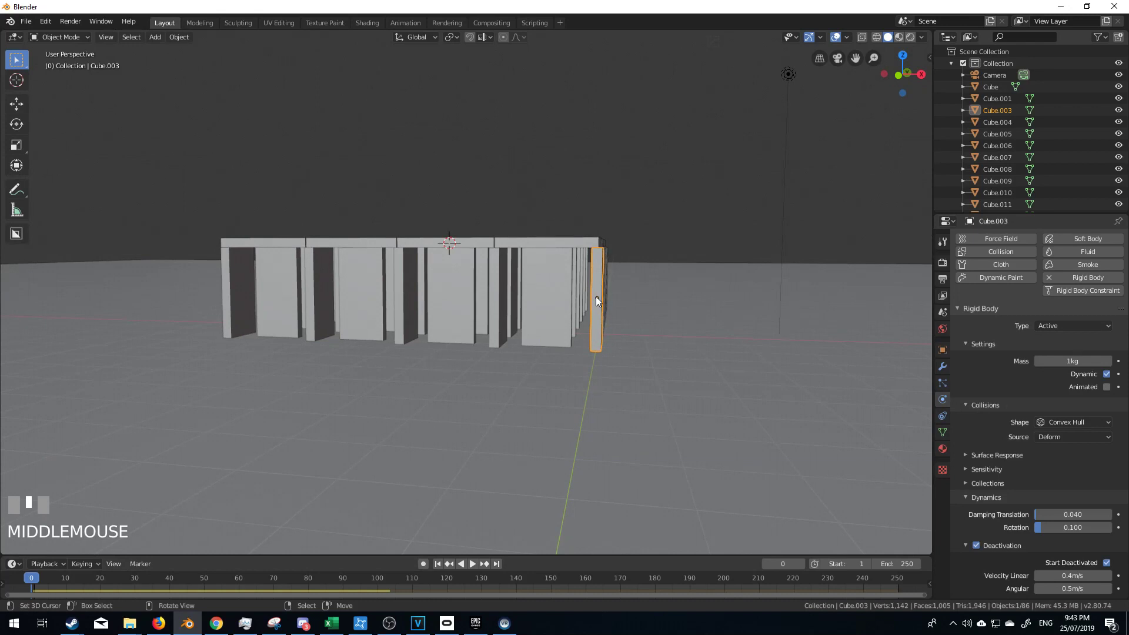
pyautogui.press('KP_1')
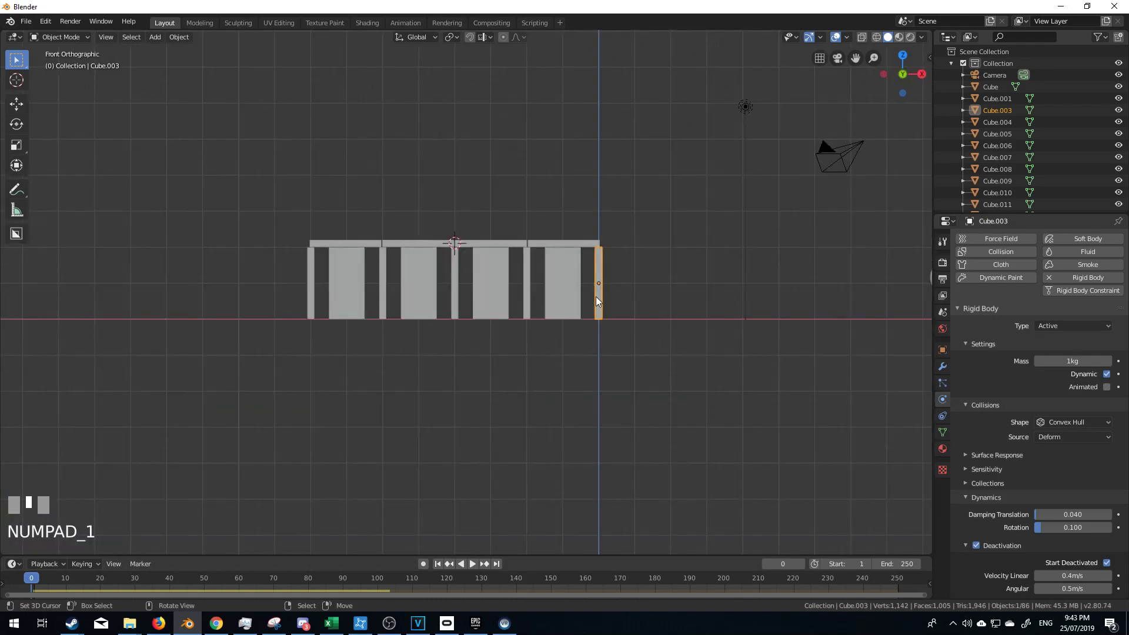
pyautogui.press('b')
pyautogui.moveTo(635, 232); pyautogui.dragTo(267, 317)
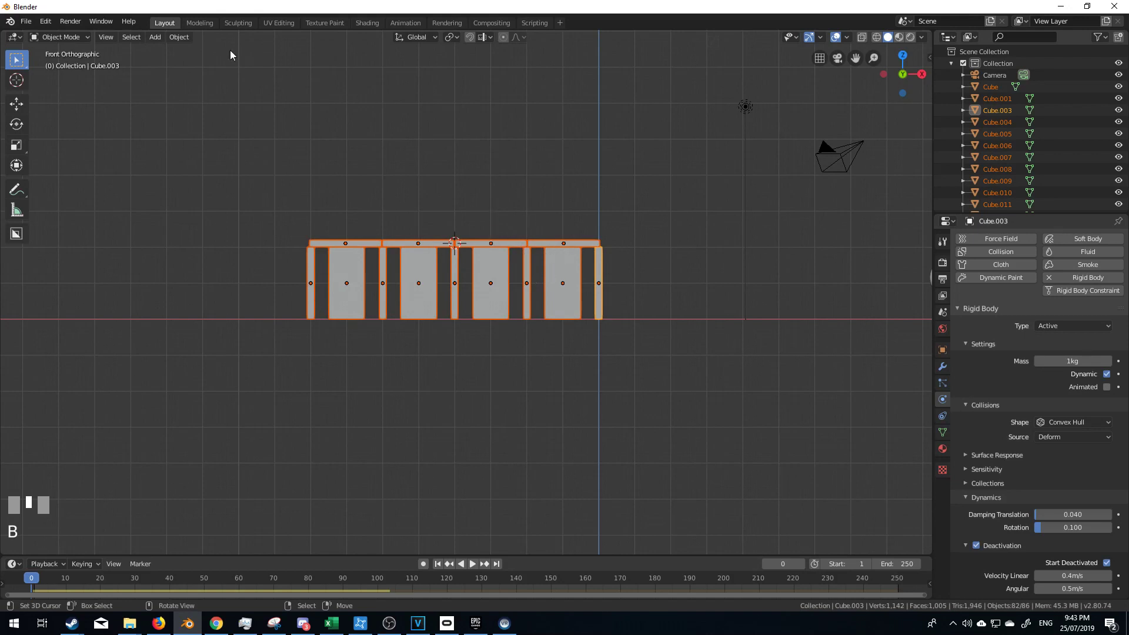
# Step: Apply Rigid Body > Copy from Active to all pieces, then select one wall piece to check
pyautogui.click(179, 36)
pyautogui.moveTo(220, 313)
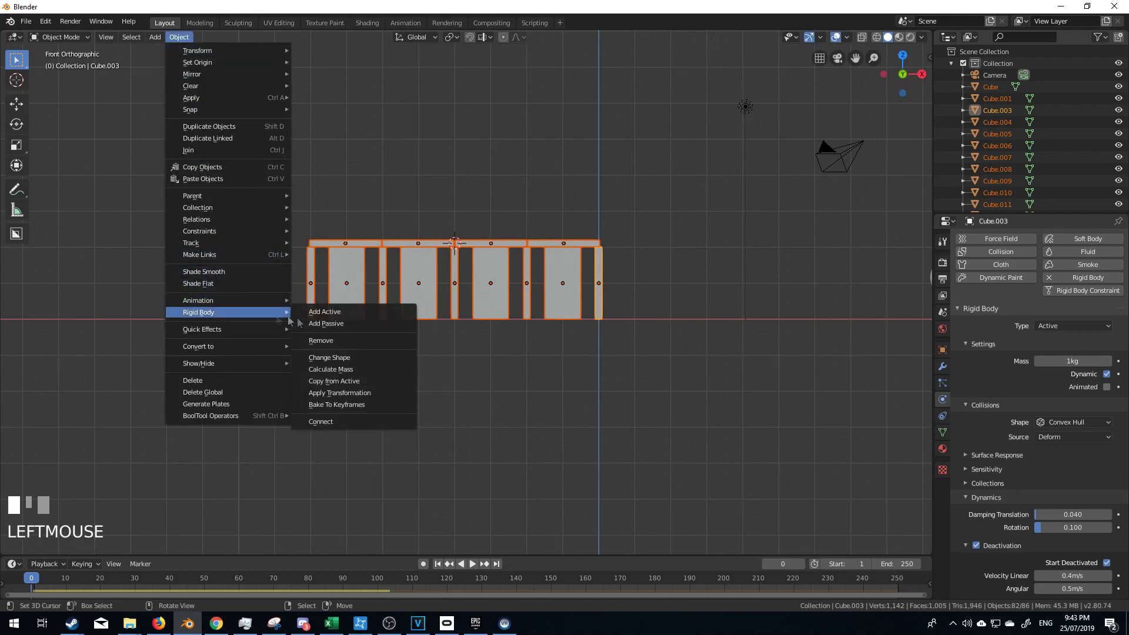
pyautogui.click(358, 382)
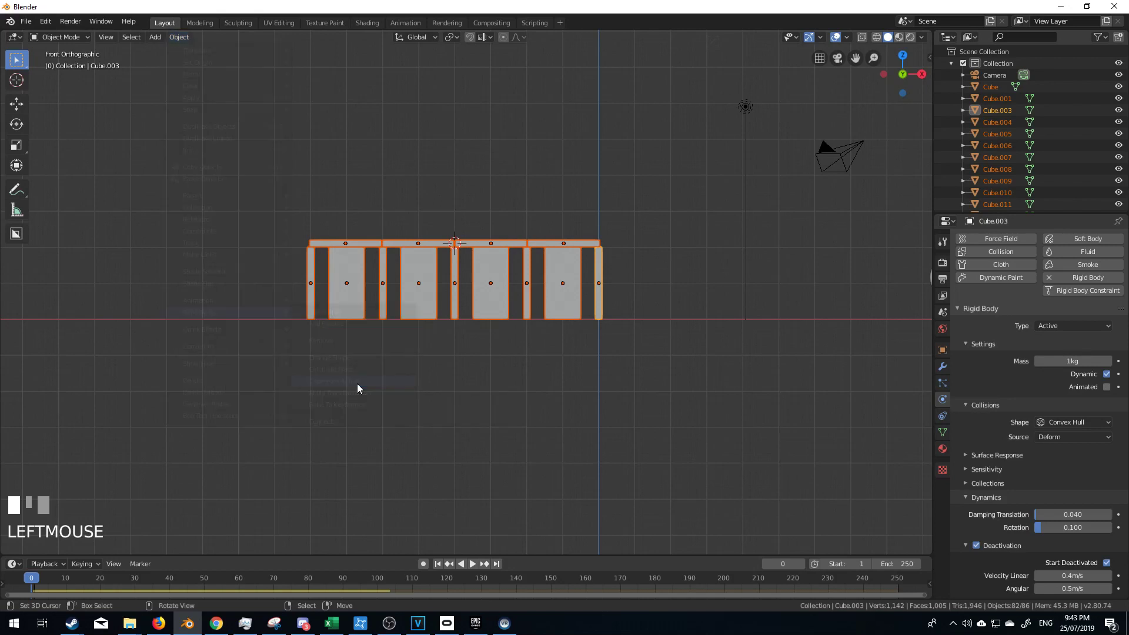
pyautogui.rightClick(491, 274)
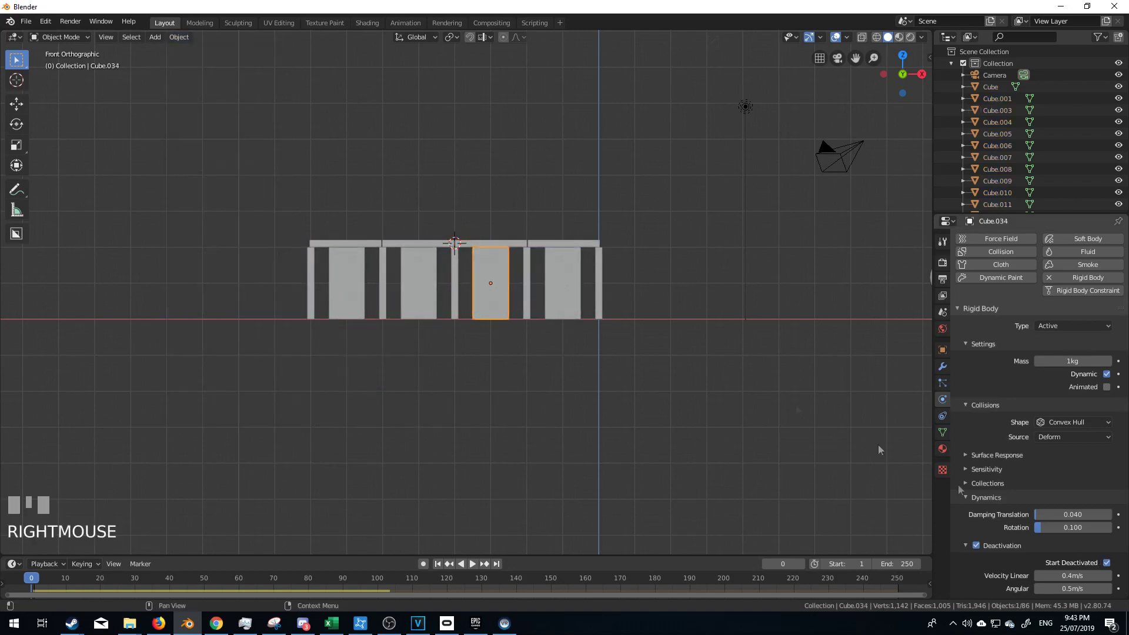
pyautogui.moveTo(512, 282); pyautogui.dragTo(542, 244, button='middle')
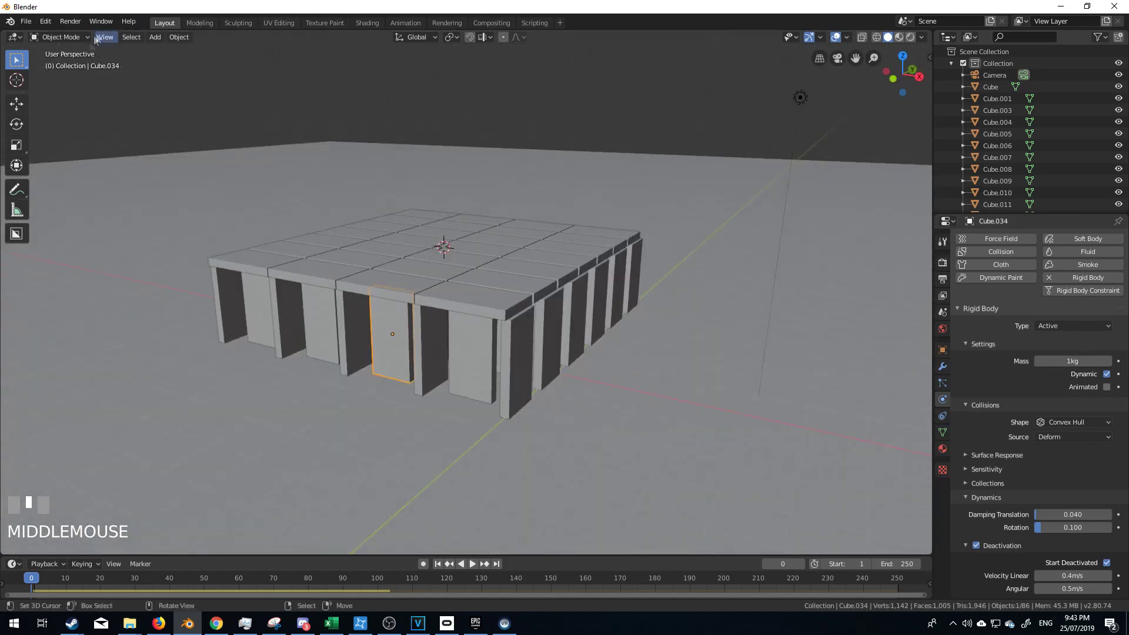
# Step: Select the sphere and tick Animated in its rigid body settings
pyautogui.click(473, 563)
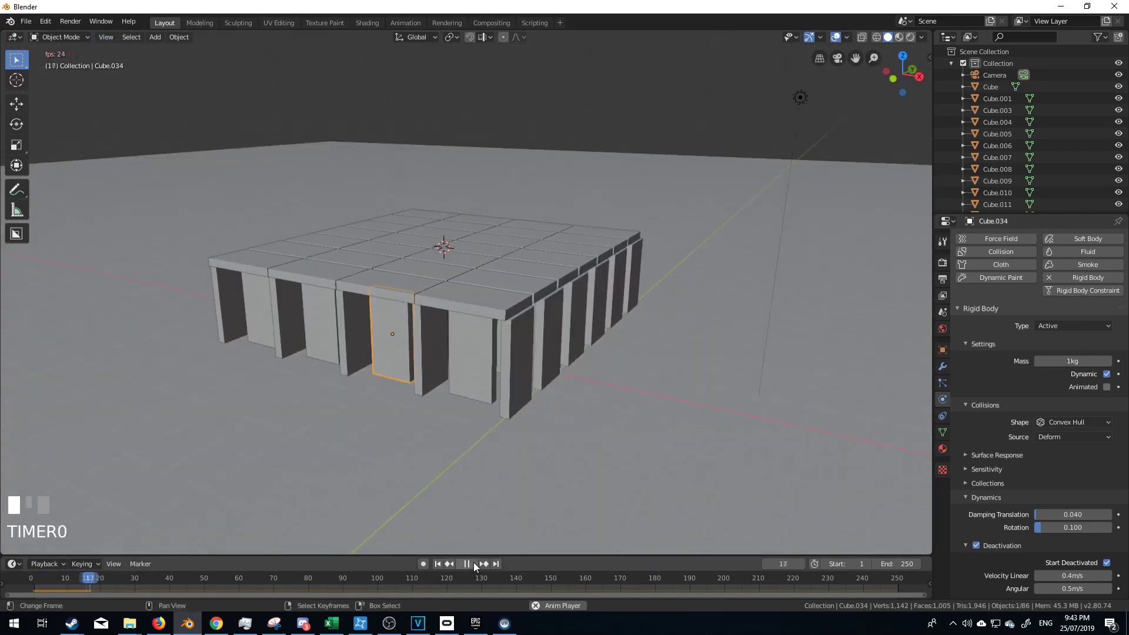
pyautogui.click(474, 563)
pyautogui.scroll(-3, 610, 361)
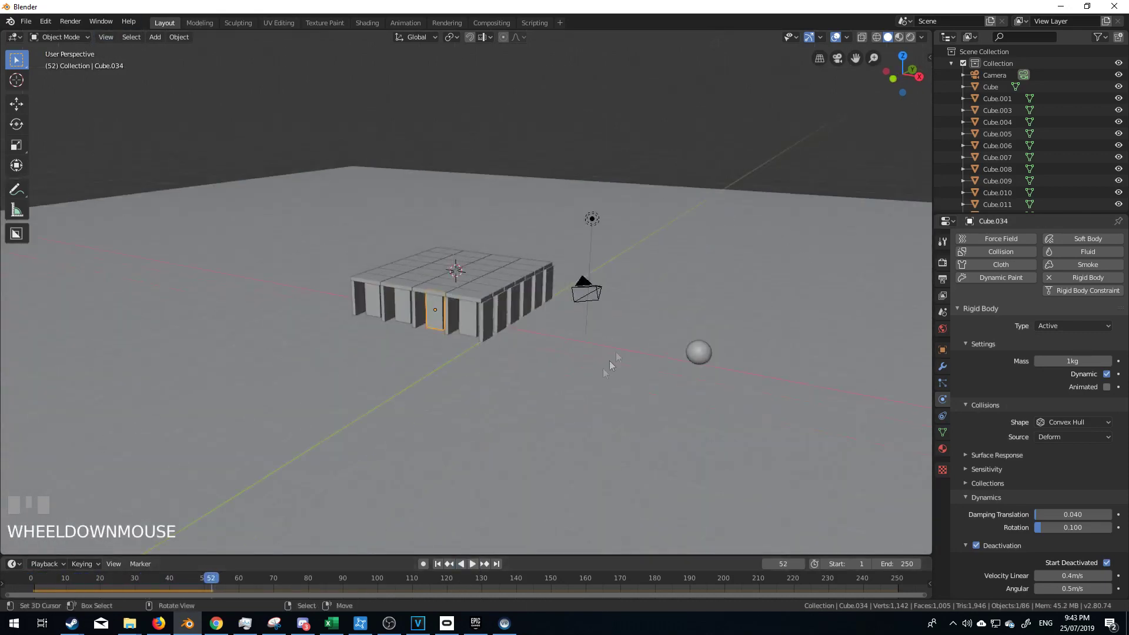
pyautogui.rightClick(691, 351)
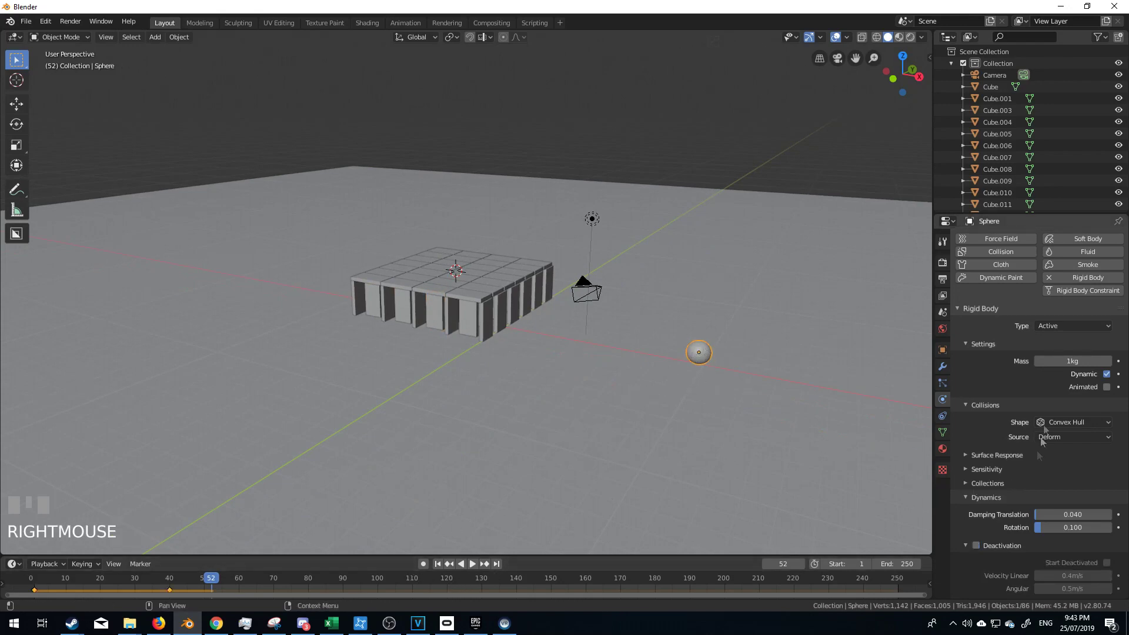
pyautogui.click(1107, 387)
# Step: Play the sphere smashing the structure, then rewind to frame 0 and view from the right
pyautogui.click(471, 563)
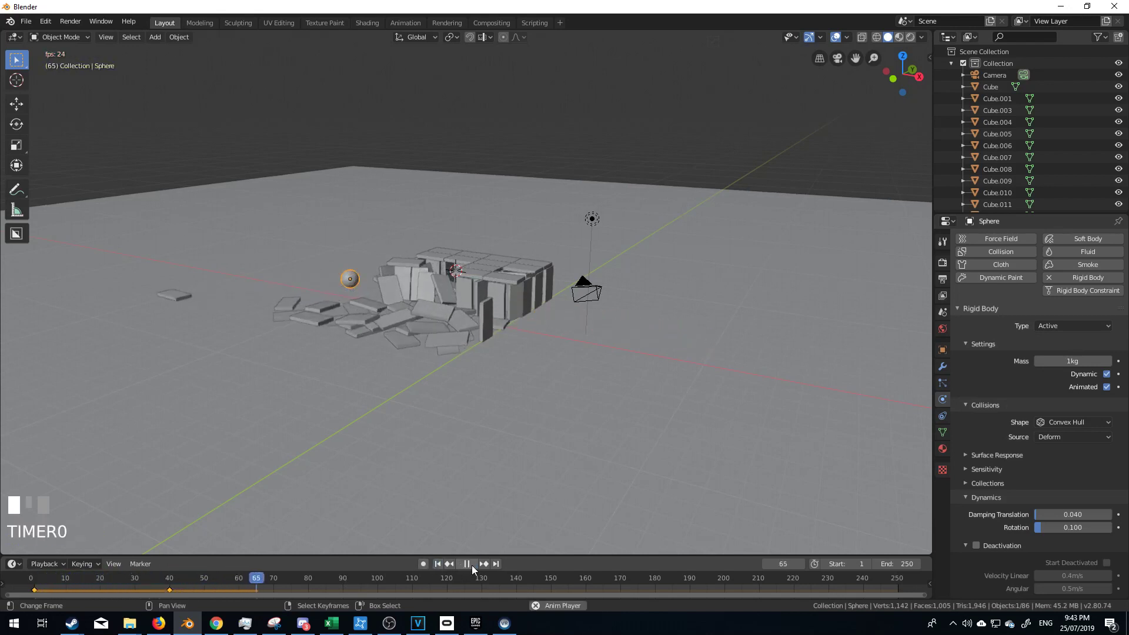
pyautogui.click(472, 566)
pyautogui.moveTo(420, 589); pyautogui.dragTo(31, 589)
pyautogui.press('KP_3')
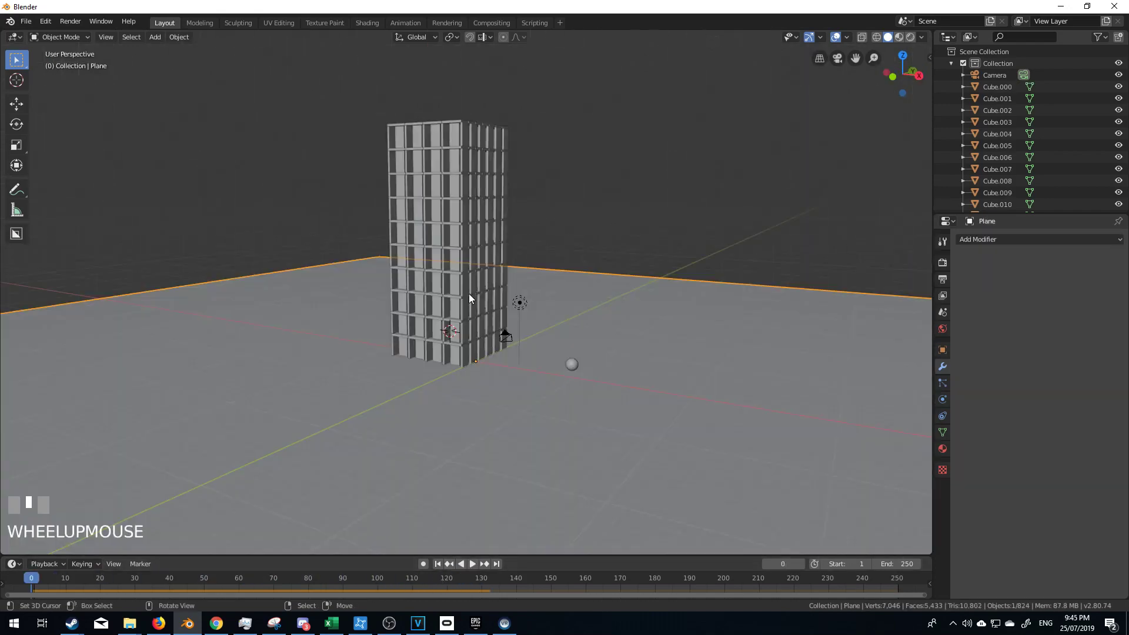
# Step: Play the tower collapse simulation and stop once the rubble settles
pyautogui.rightClick(454, 250)
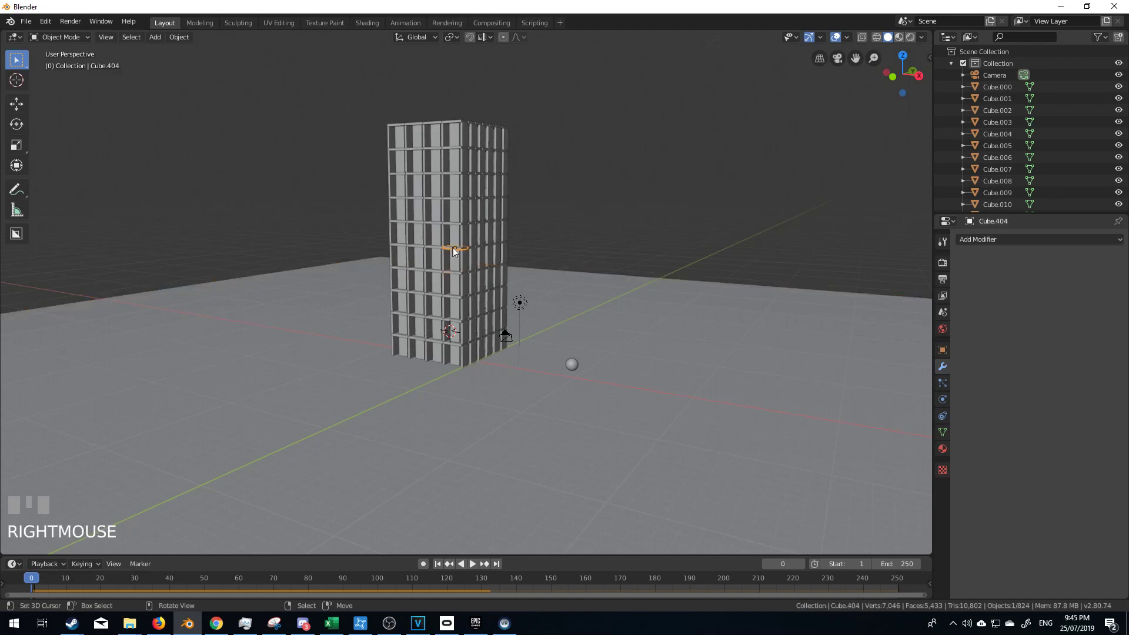
pyautogui.rightClick(456, 179)
pyautogui.scroll(2, 456, 179)
pyautogui.moveTo(550, 389); pyautogui.dragTo(459, 412, button='middle')
pyautogui.click(474, 565)
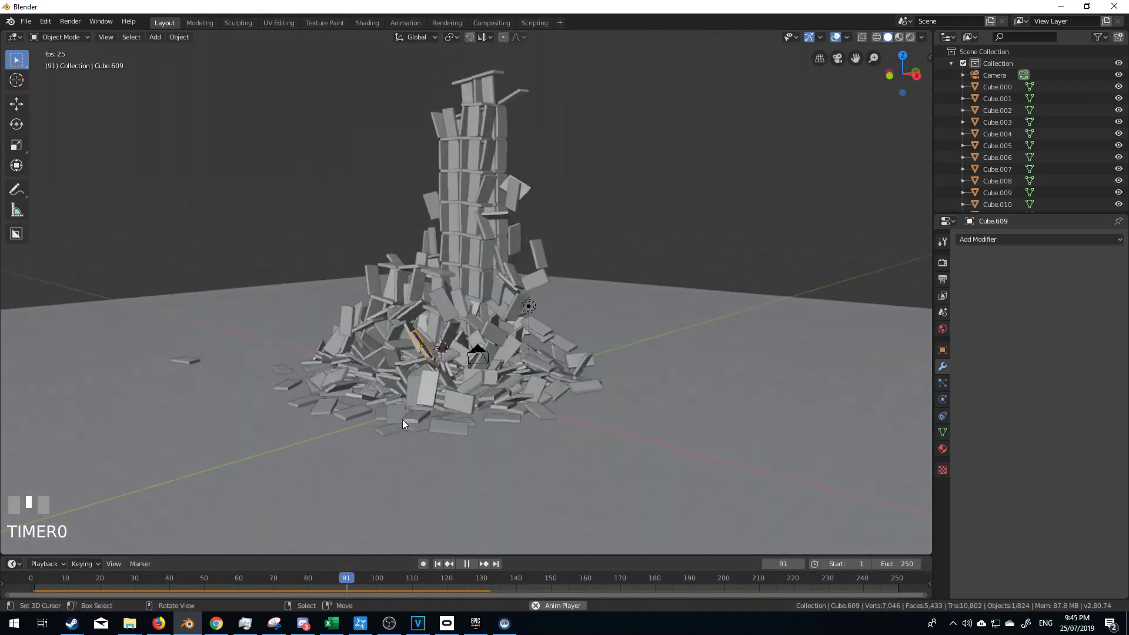
pyautogui.scroll(-5, 402, 418)
pyautogui.scroll(-2, 406, 409)
pyautogui.moveTo(406, 410); pyautogui.dragTo(455, 372, button='middle')
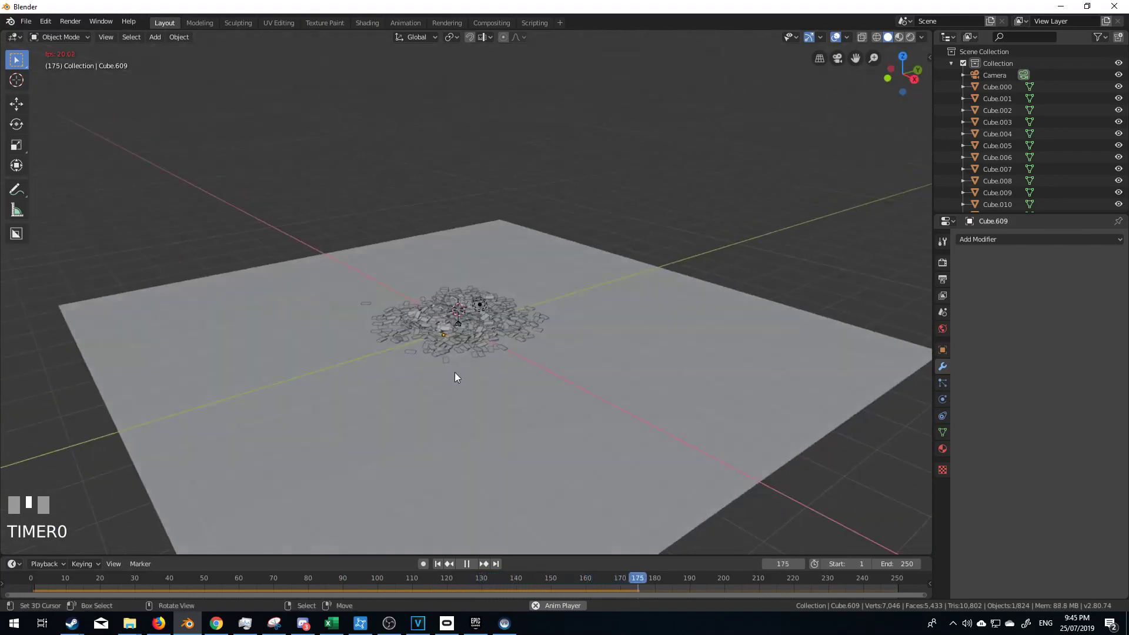
pyautogui.scroll(8, 454, 372)
pyautogui.scroll(-6, 506, 275)
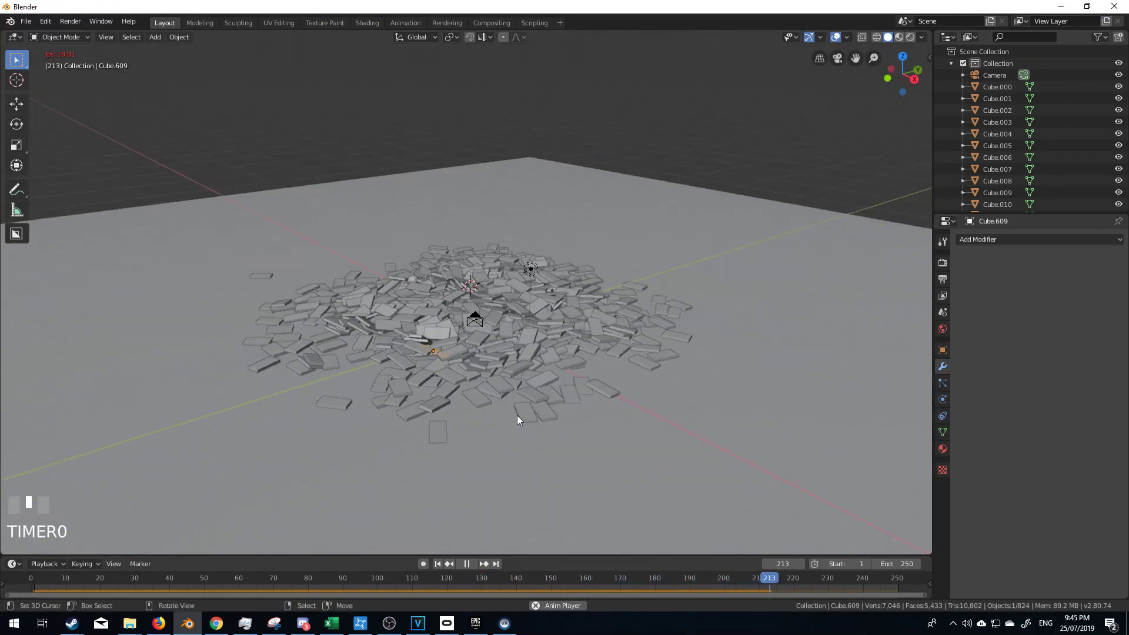
pyautogui.click(467, 564)
# Step: Rewind to frame 1, select the sphere and show its rigid body physics settings
pyautogui.click(437, 564)
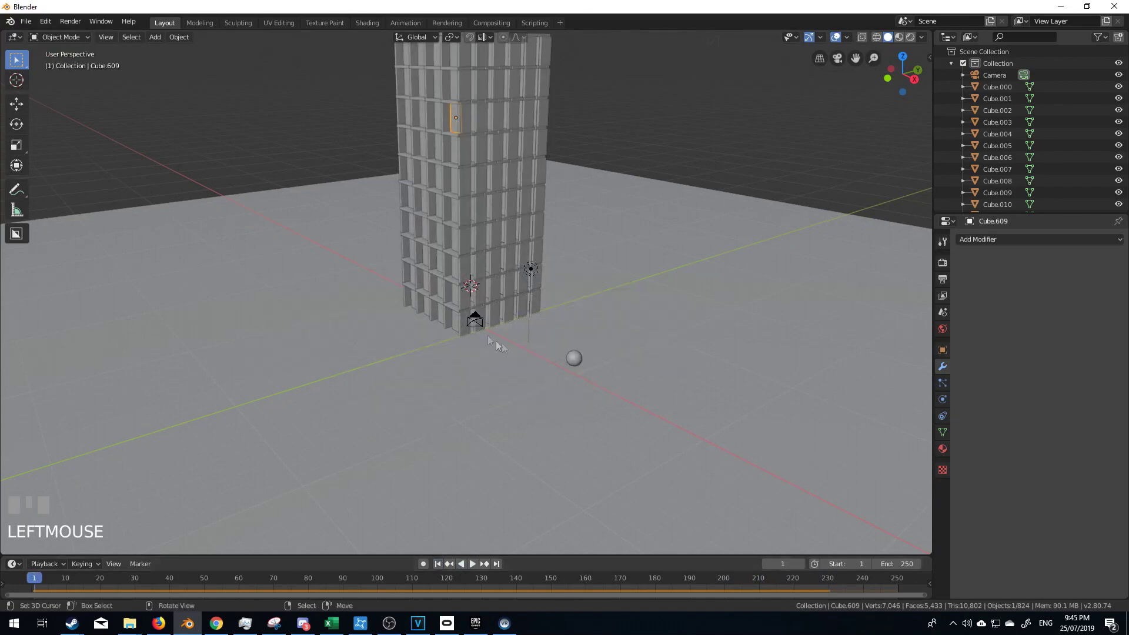
pyautogui.rightClick(575, 359)
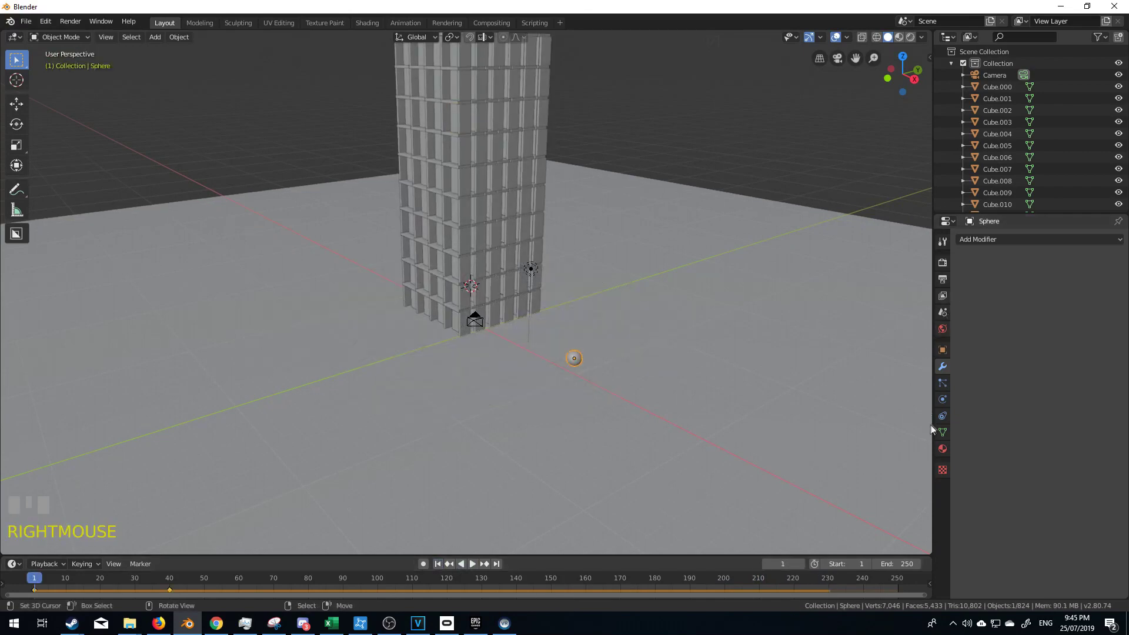
pyautogui.click(943, 399)
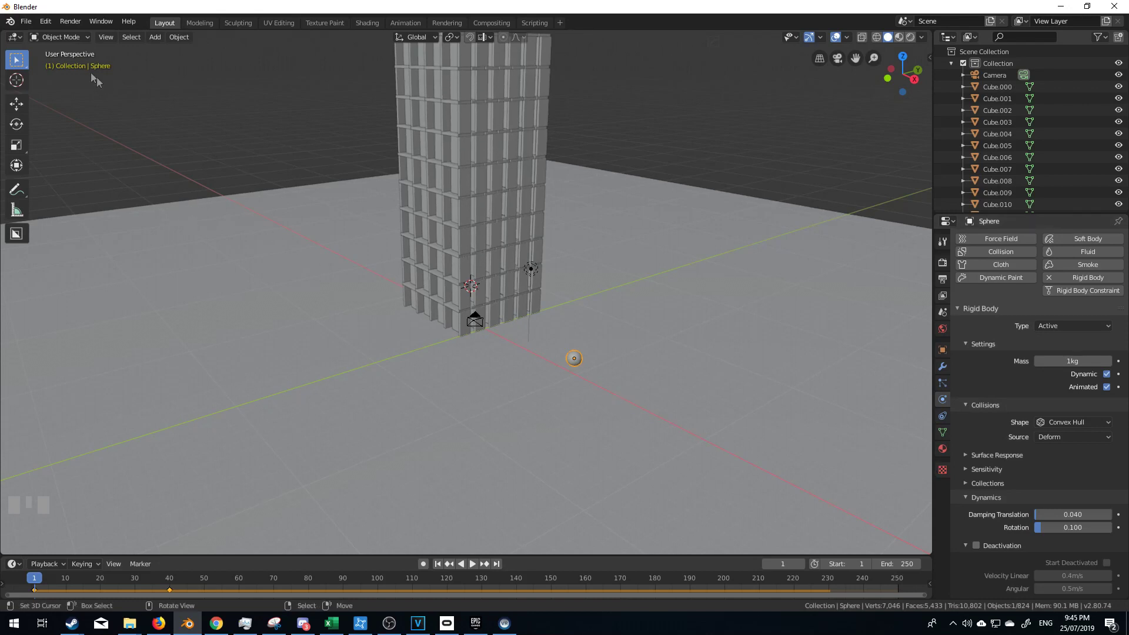
pyautogui.click(25, 21)
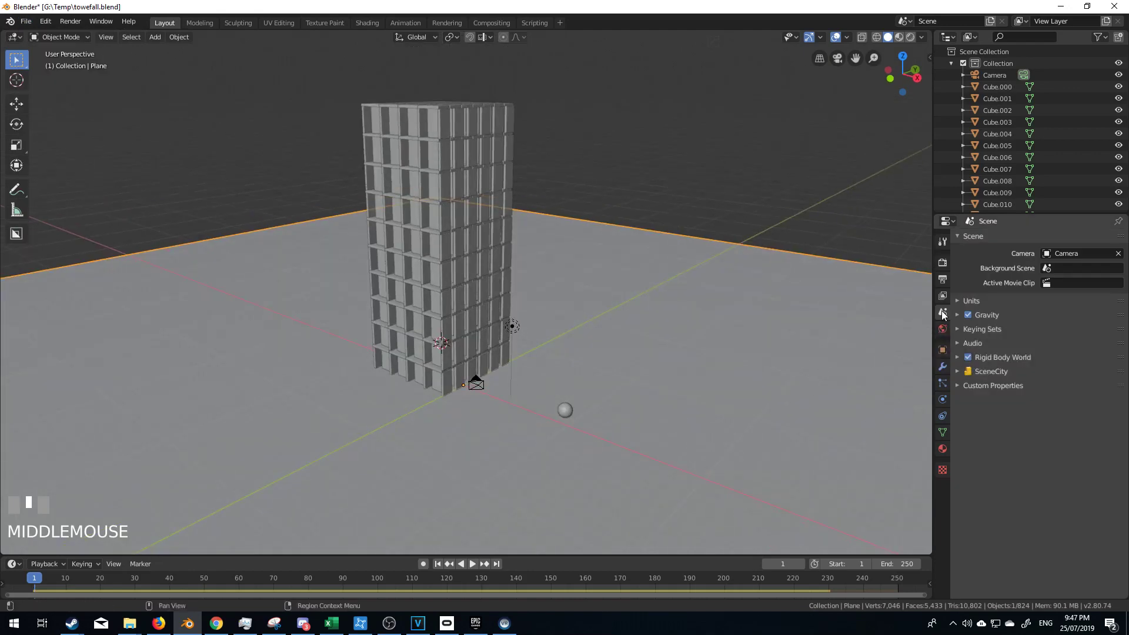
# Step: In Rigid Body World, set Steps Per Second to 120
pyautogui.click(958, 358)
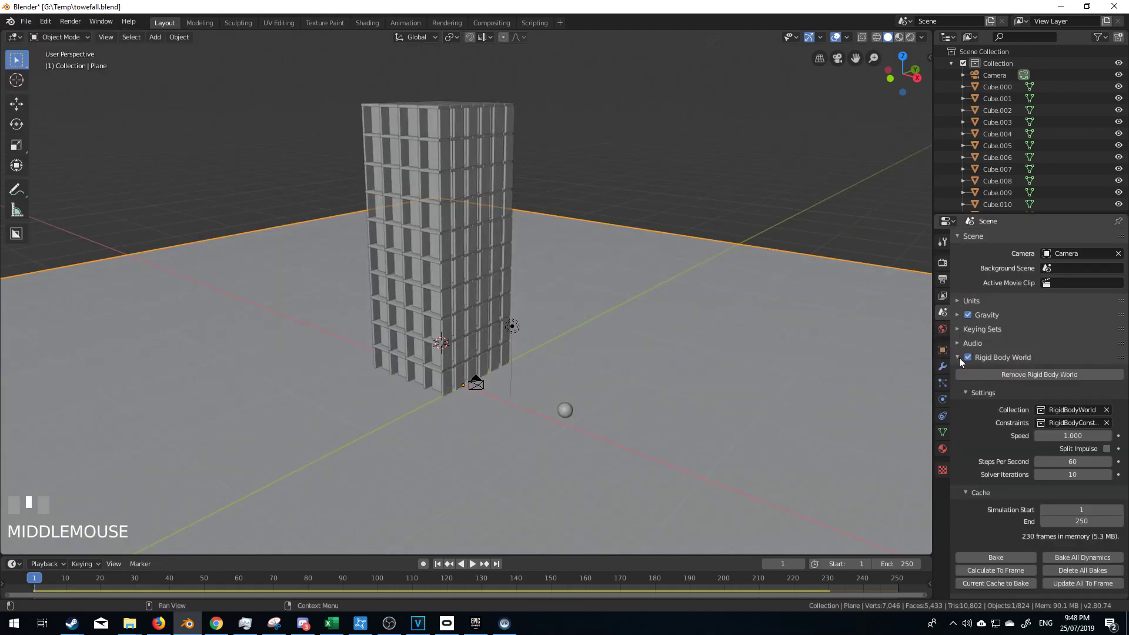
pyautogui.scroll(-3, 965, 421)
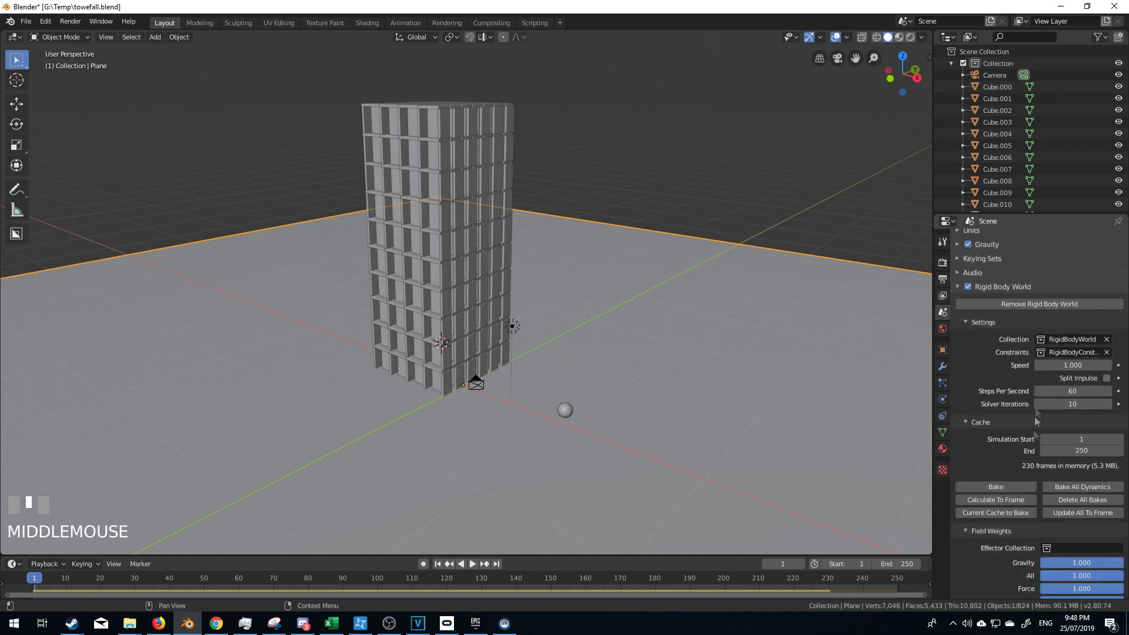
pyautogui.scroll(-2, 1070, 392)
pyautogui.click(1070, 345)
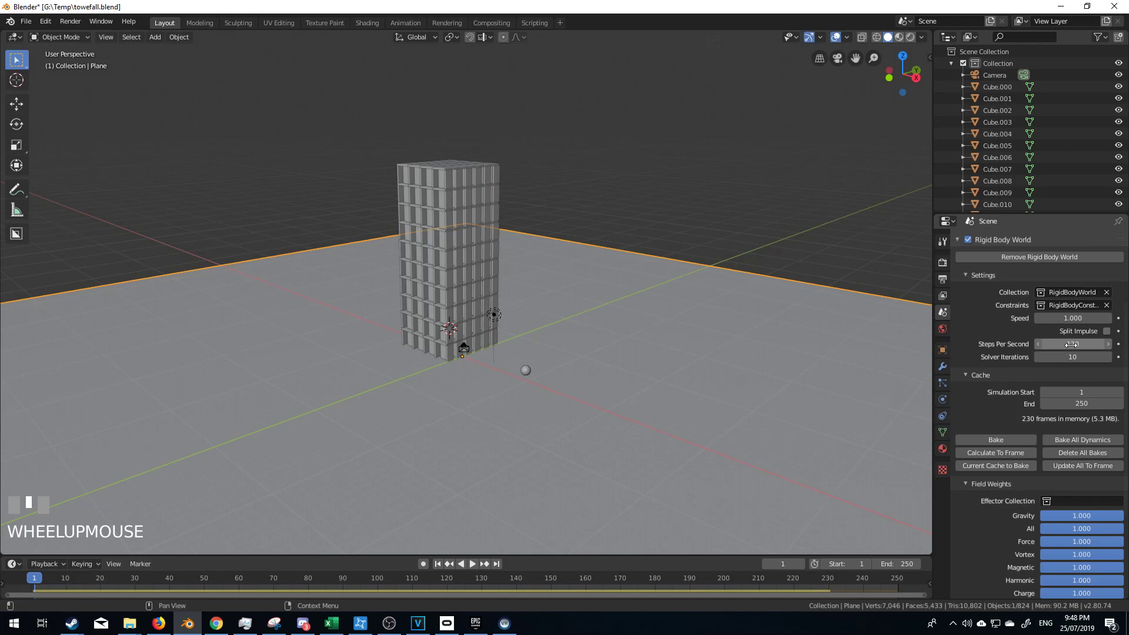
pyautogui.click(473, 564)
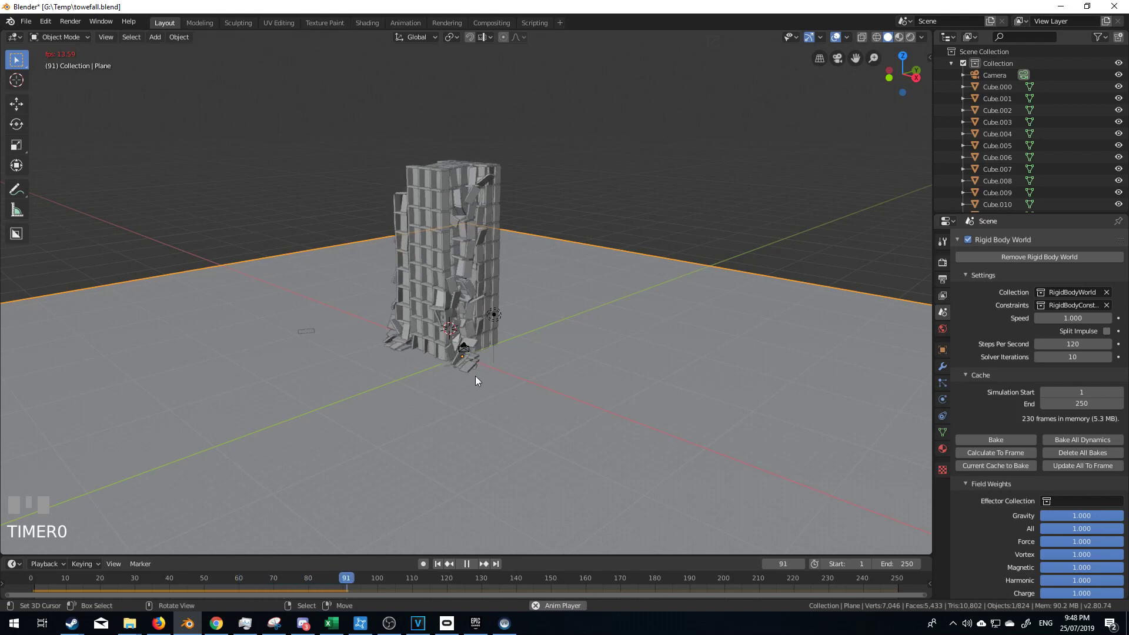
# Step: Replay the tower collapse, stop at frame 206 and rewind to frame 0
pyautogui.scroll(-5, 476, 376)
pyautogui.moveTo(475, 375); pyautogui.dragTo(478, 379, button='middle')
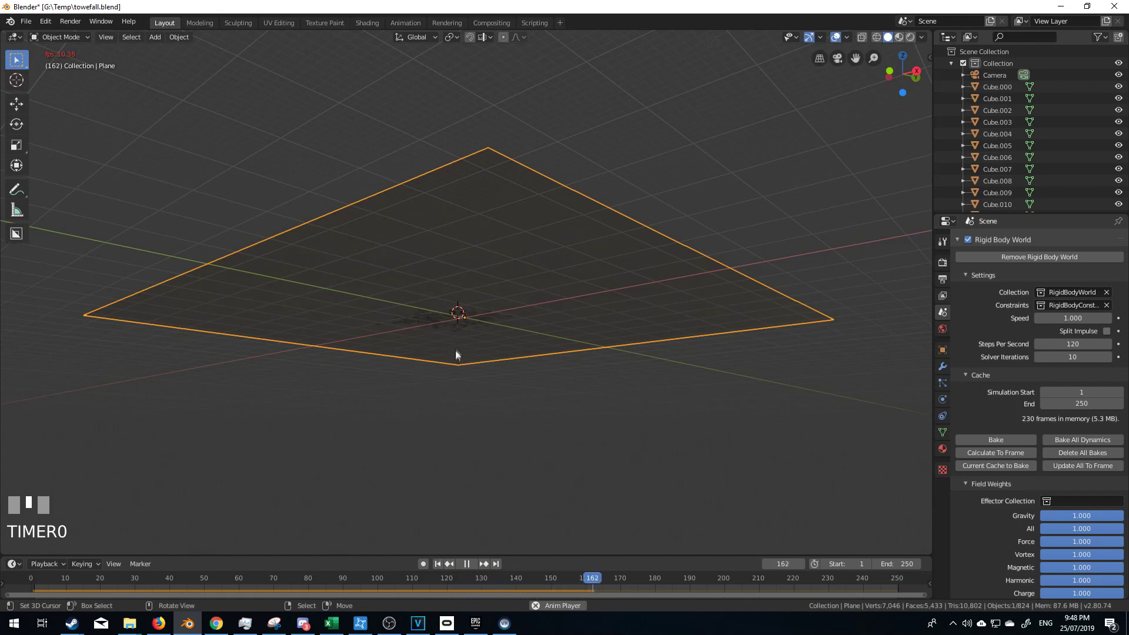
pyautogui.moveTo(456, 352); pyautogui.dragTo(470, 315, button='middle')
pyautogui.scroll(3, 469, 312)
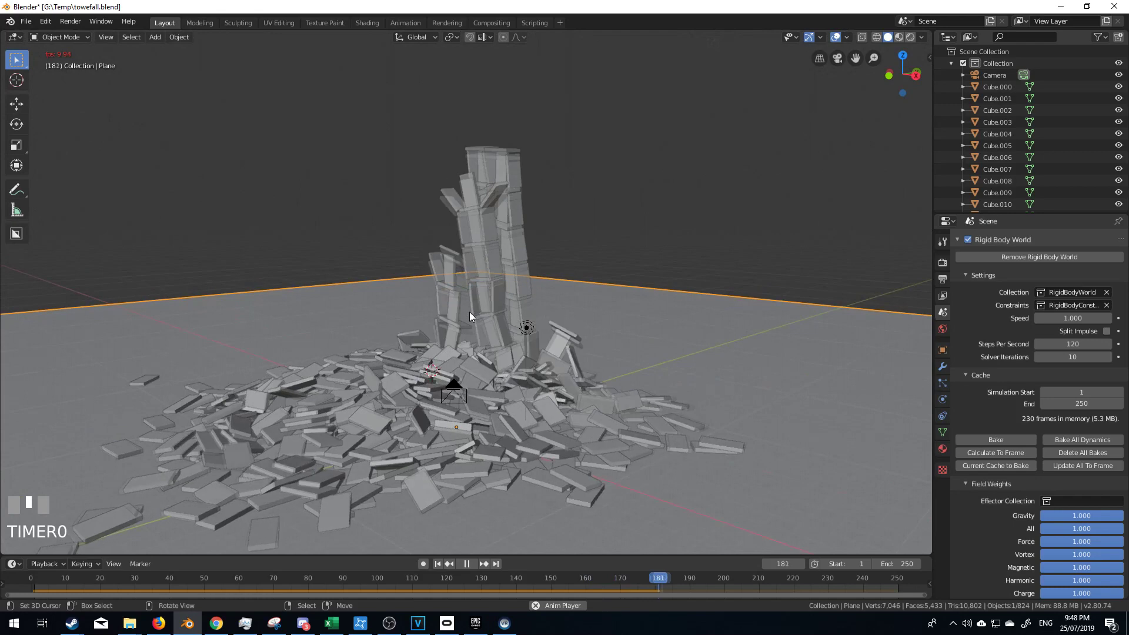
pyautogui.click(470, 563)
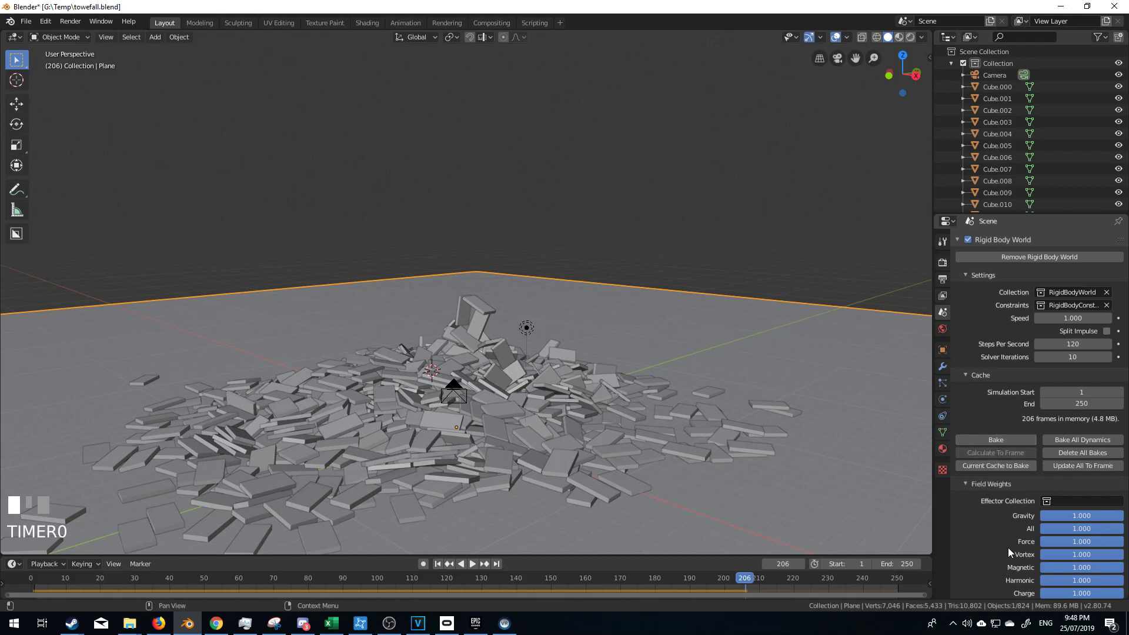
pyautogui.scroll(-3, 1011, 545)
pyautogui.scroll(-3, 325, 444)
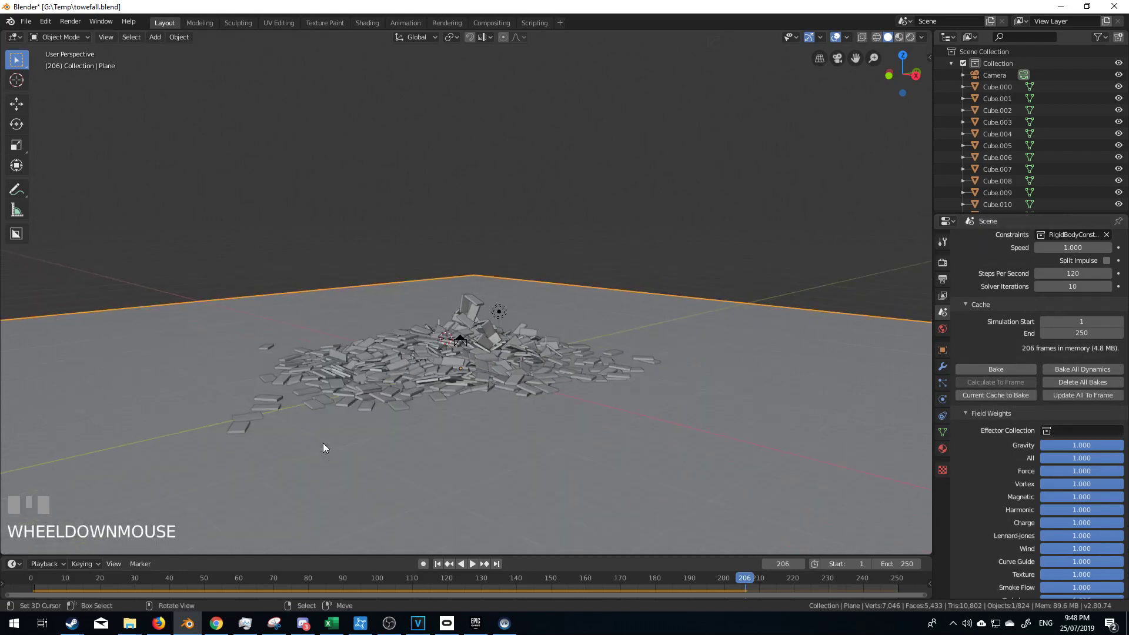
pyautogui.moveTo(323, 443); pyautogui.dragTo(353, 457, button='middle')
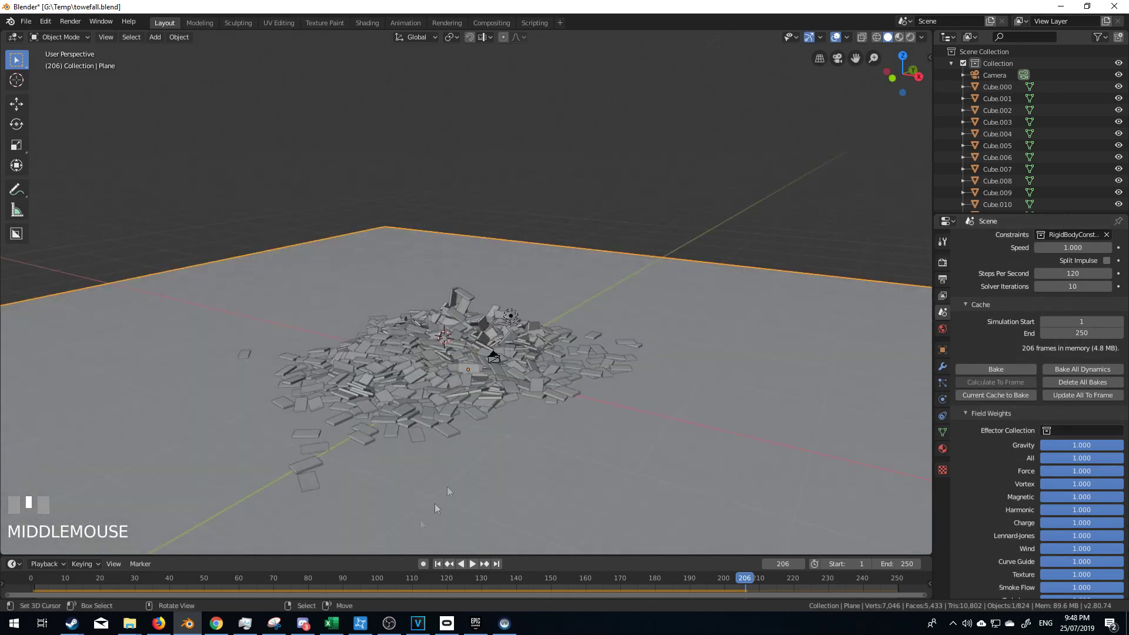
pyautogui.moveTo(454, 589); pyautogui.dragTo(31, 582)
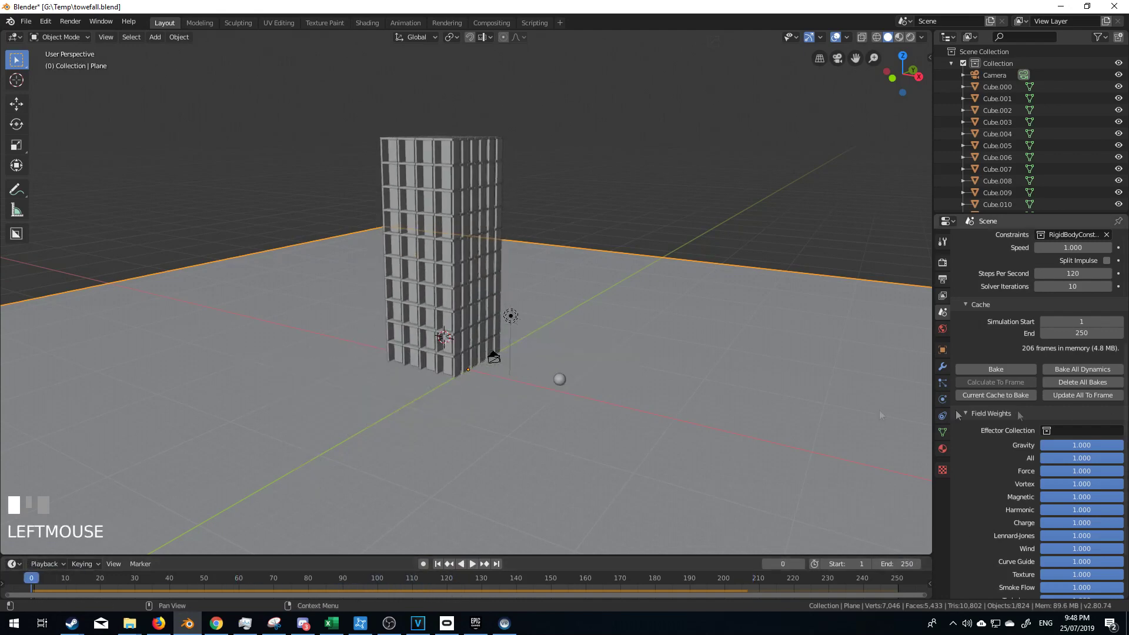
# Step: Keyframe the sphere's Animated rigid body setting as on at frame 17
pyautogui.rightClick(555, 383)
pyautogui.moveTo(553, 400); pyautogui.dragTo(570, 390, button='middle')
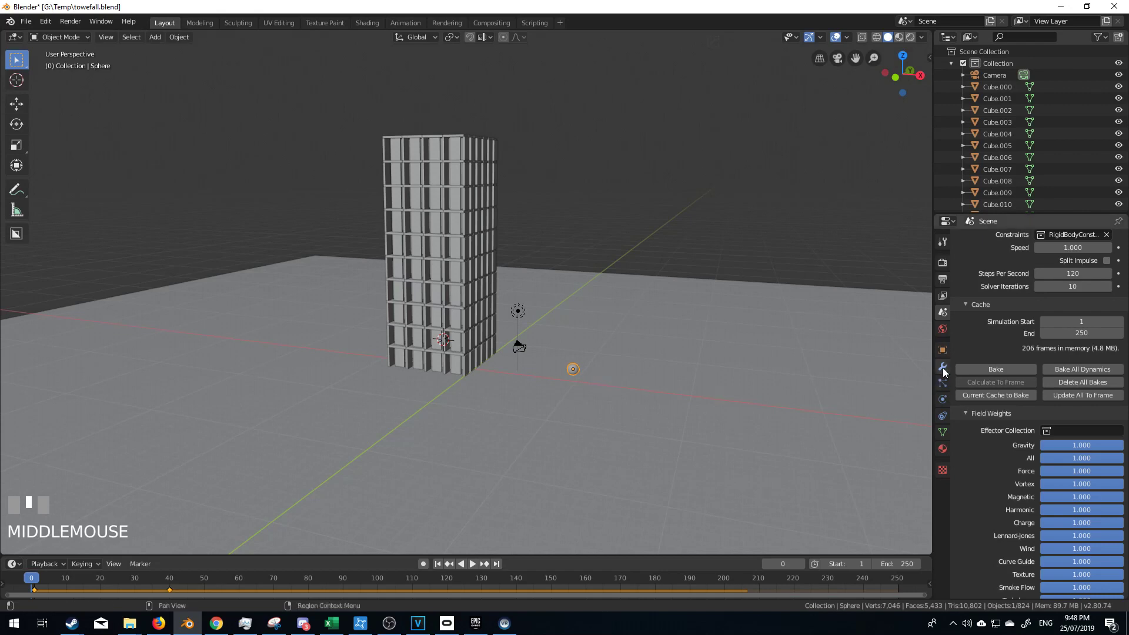
pyautogui.click(943, 399)
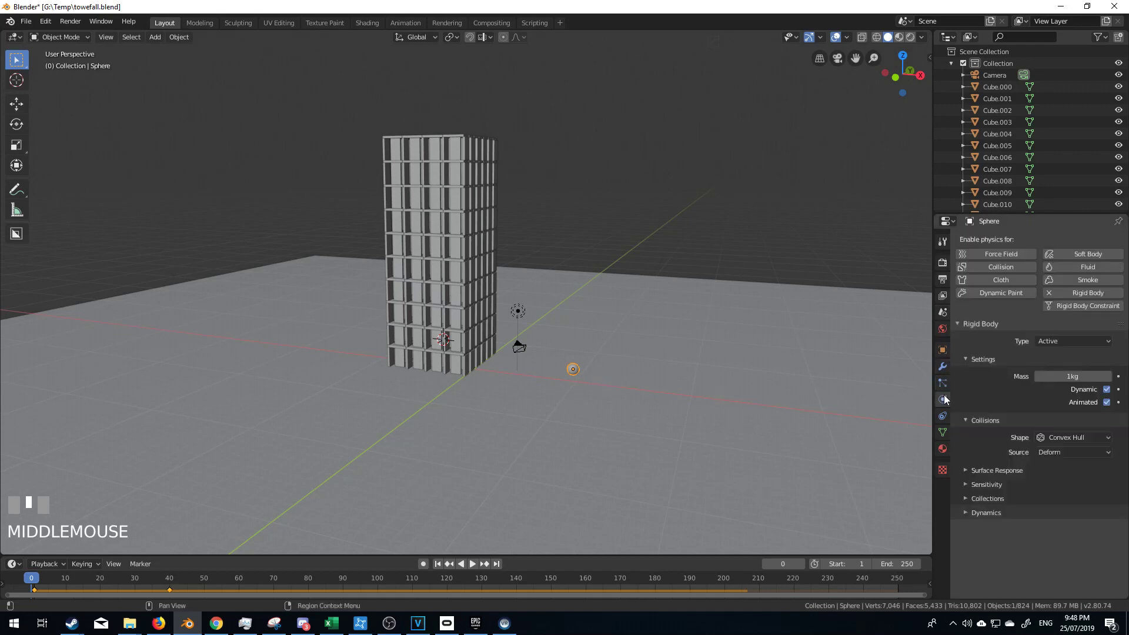
pyautogui.moveTo(71, 588); pyautogui.dragTo(89, 587)
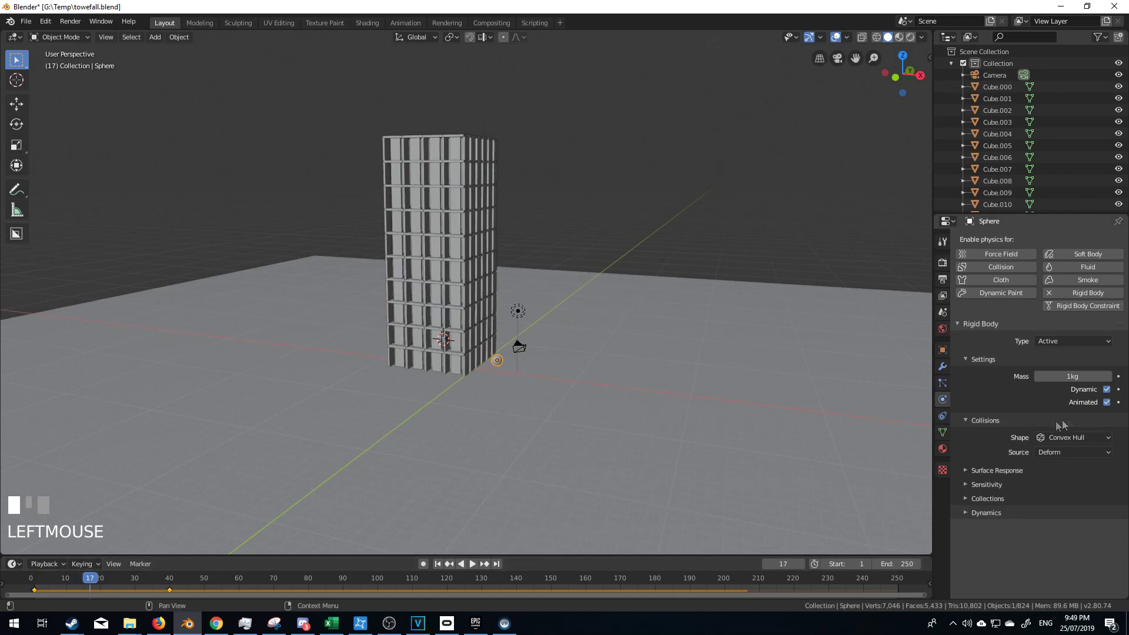
pyautogui.rightClick(1104, 407)
pyautogui.click(1106, 402)
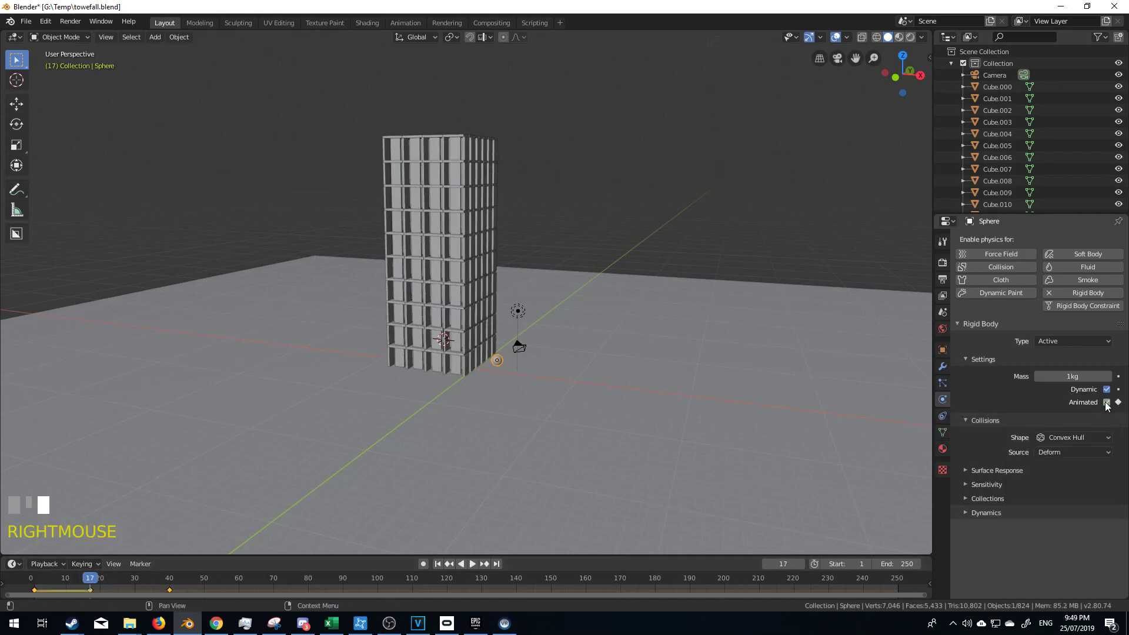
# Step: At frame 18, untick Animated and keyframe it off, then step back a frame
pyautogui.press('Right')
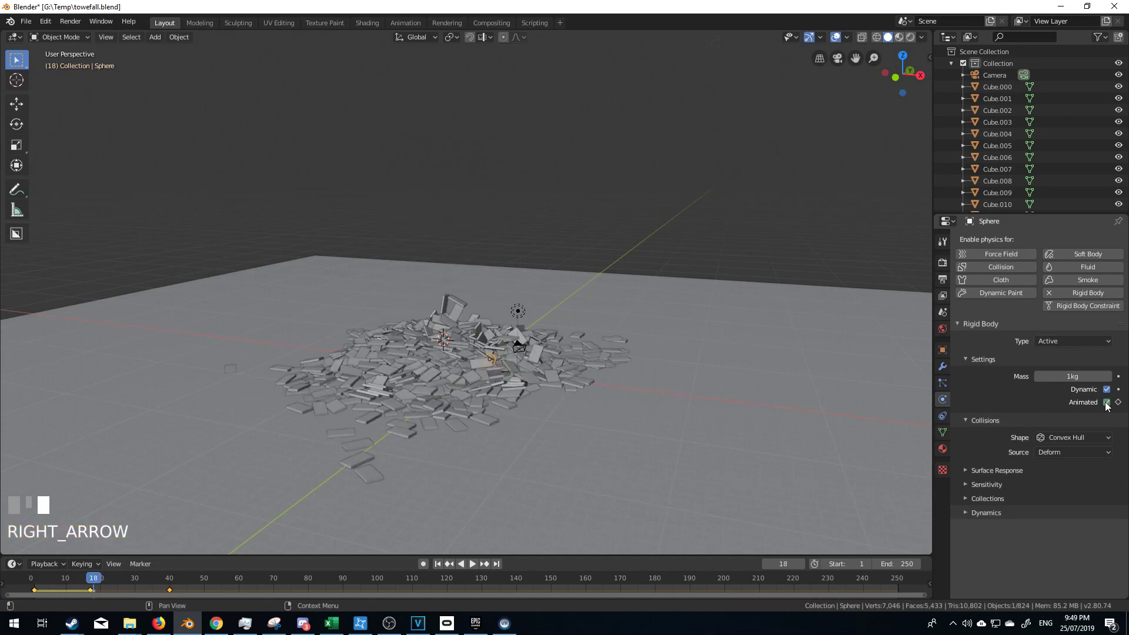
pyautogui.click(1107, 404)
pyautogui.rightClick(1107, 405)
pyautogui.click(1106, 397)
pyautogui.press('Left')
pyautogui.press('Left')
pyautogui.press('Left')
pyautogui.press('Left')
pyautogui.press('Left')
pyautogui.press('Left')
pyautogui.press('Left')
pyautogui.press('Left')
pyautogui.press('Left')
pyautogui.press('Left')
pyautogui.press('Left')
pyautogui.press('Left')
pyautogui.press('Left')
pyautogui.press('Left')
pyautogui.press('Left')
pyautogui.press('Left')
pyautogui.press('Left')
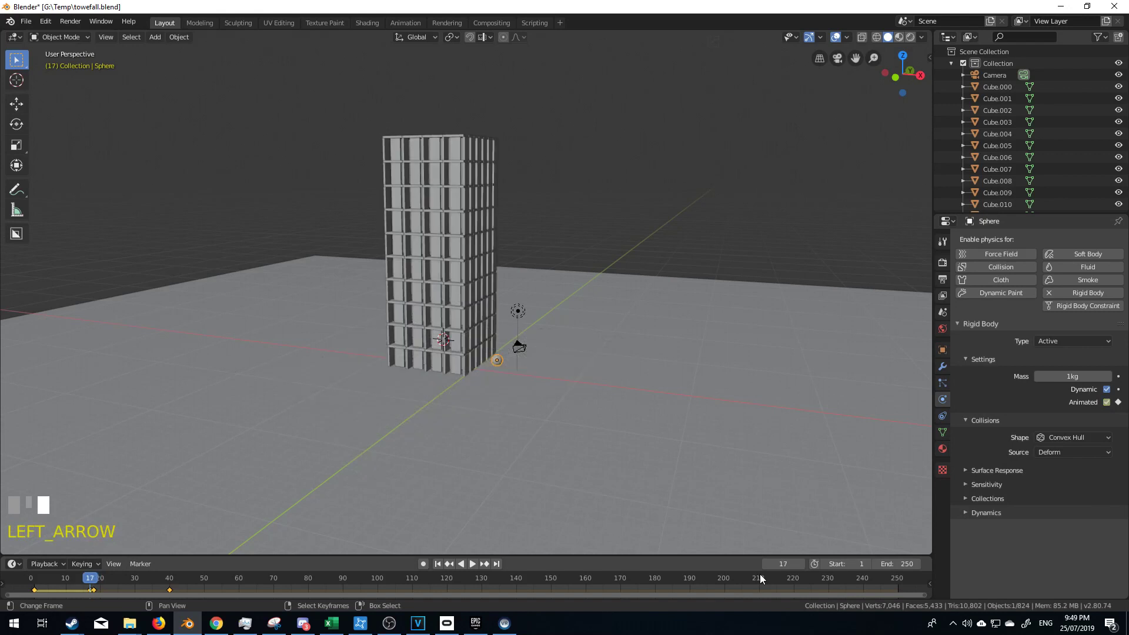
# Step: Play and stop the simulation, then set the sphere's mass to 50kg
pyautogui.click(474, 564)
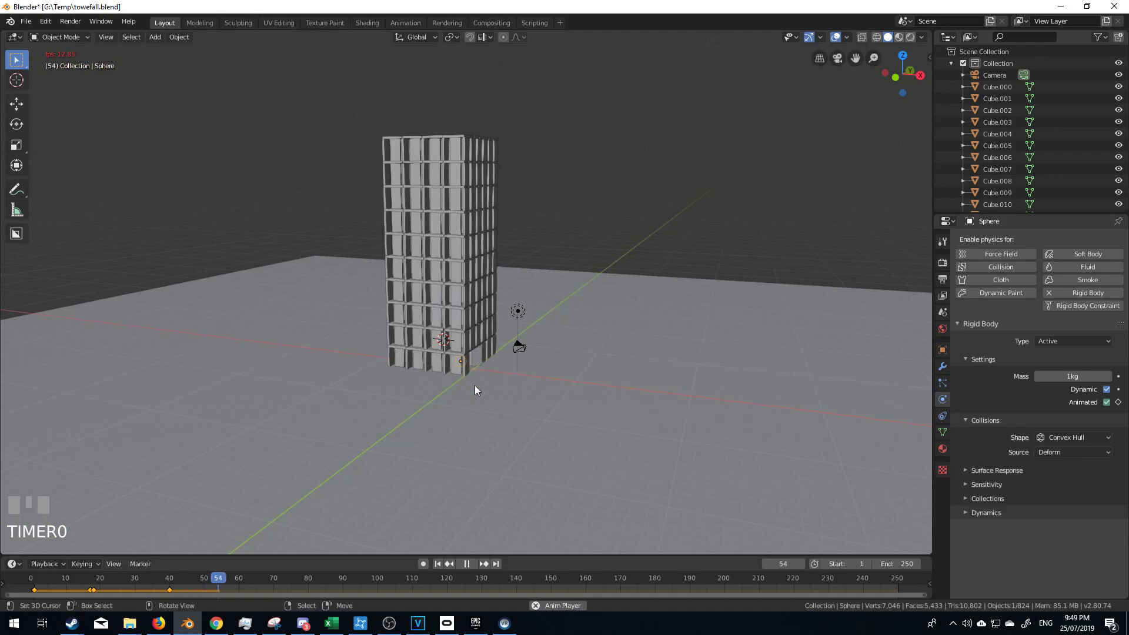
pyautogui.moveTo(501, 397); pyautogui.dragTo(471, 365, button='middle')
pyautogui.click(466, 564)
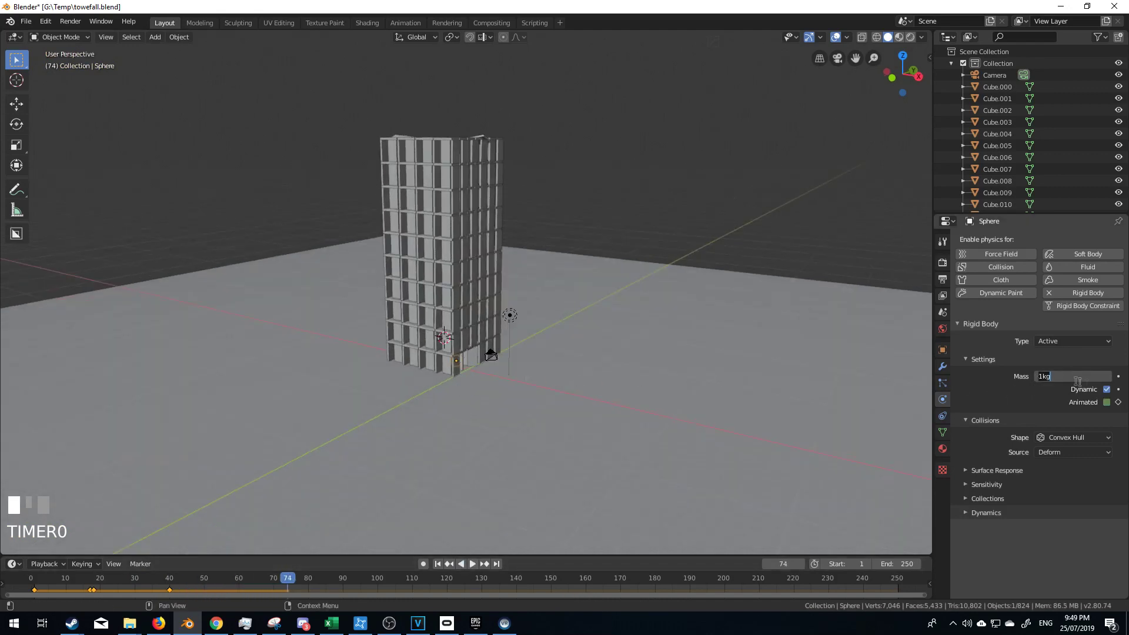
pyautogui.write('50')
pyautogui.press('KP_Enter')
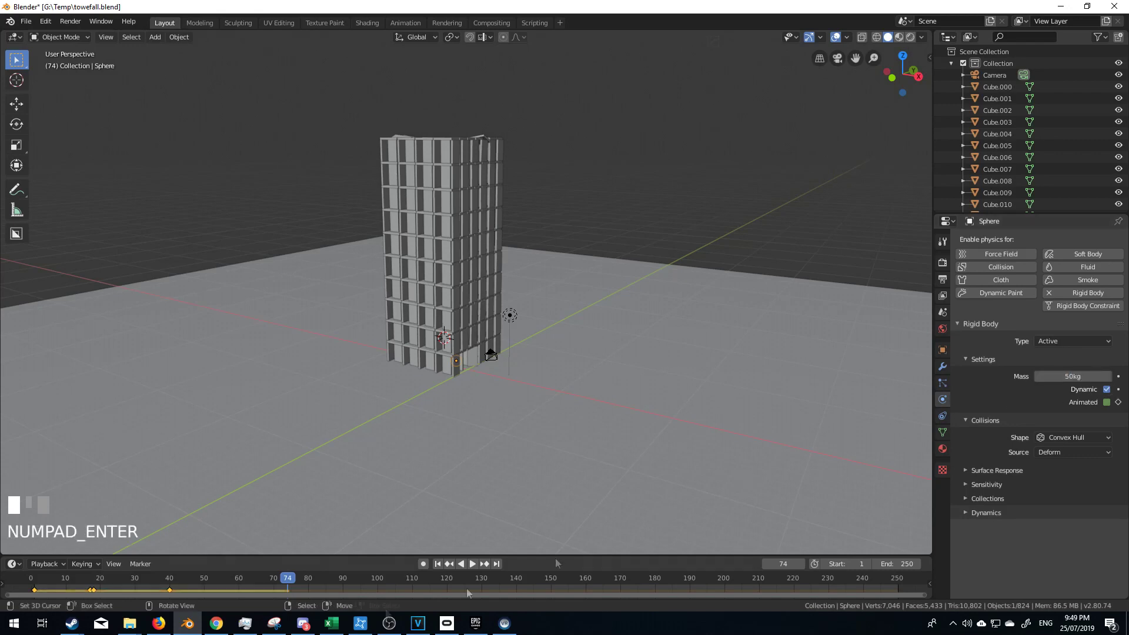
# Step: Replay from the first frame and watch the tower collapse into rubble
pyautogui.click(437, 564)
pyautogui.click(472, 564)
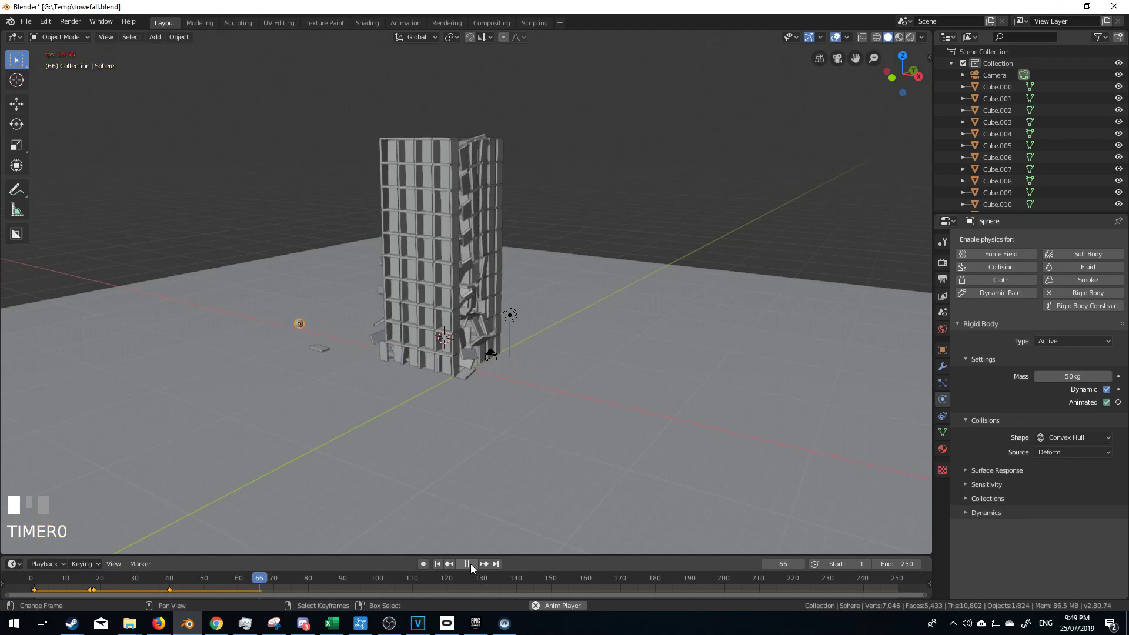
pyautogui.moveTo(344, 423); pyautogui.dragTo(275, 432, button='middle')
pyautogui.moveTo(616, 377); pyautogui.dragTo(503, 382, button='middle')
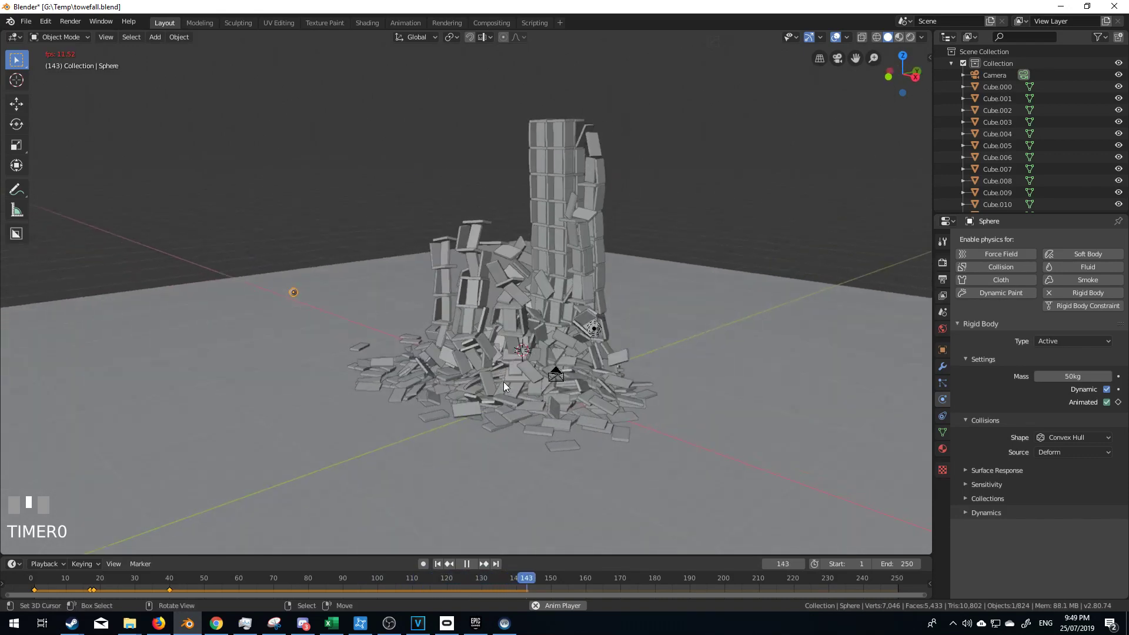